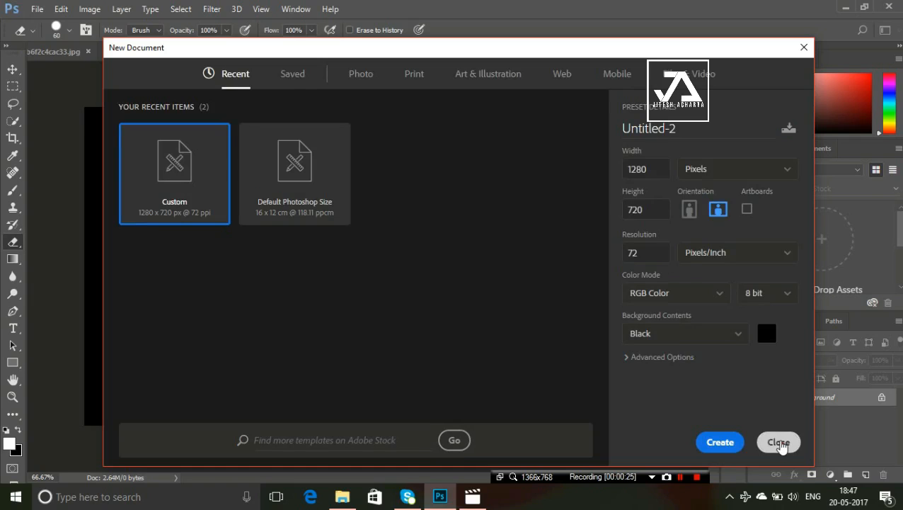
Dismiss the new document dialog and bring up the photo of the seated man with the Pen tool active.
{"action": "left_click", "coordinate": [779, 441]}
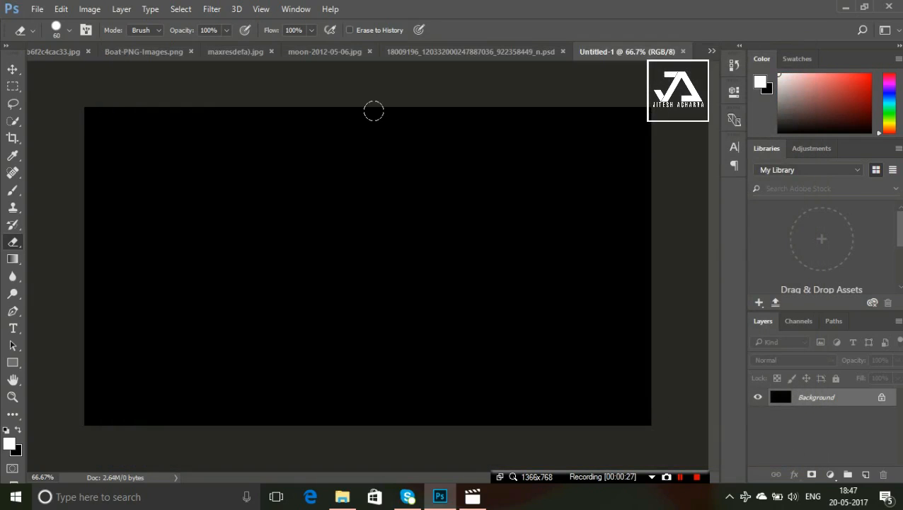
{"action": "left_click", "coordinate": [712, 52]}
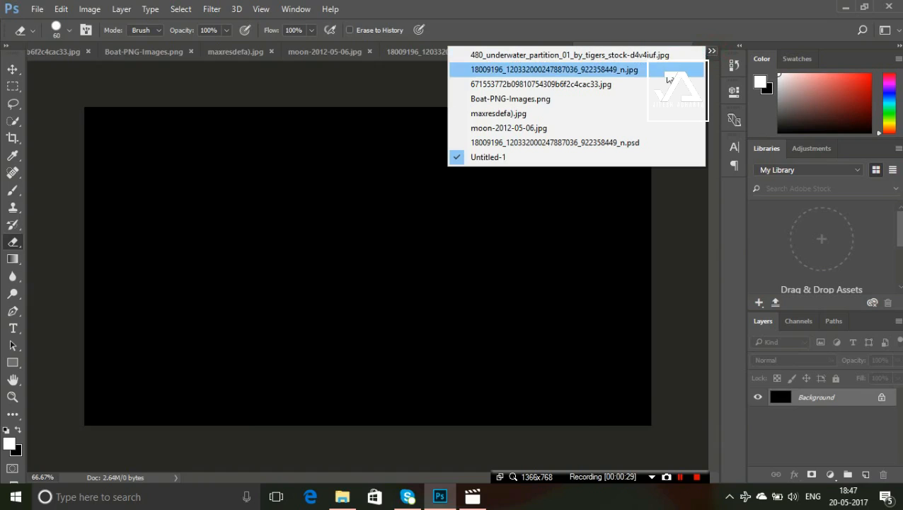
{"action": "left_click", "coordinate": [668, 73]}
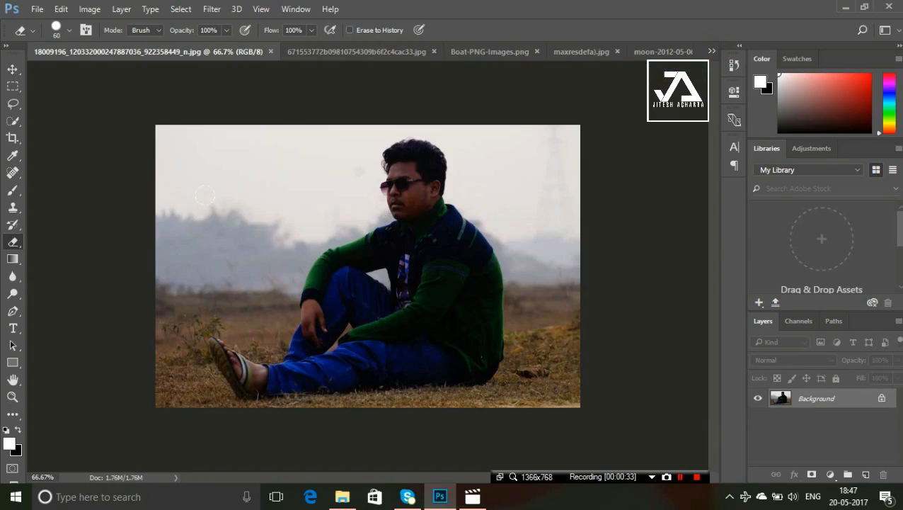
{"action": "left_click", "coordinate": [14, 312]}
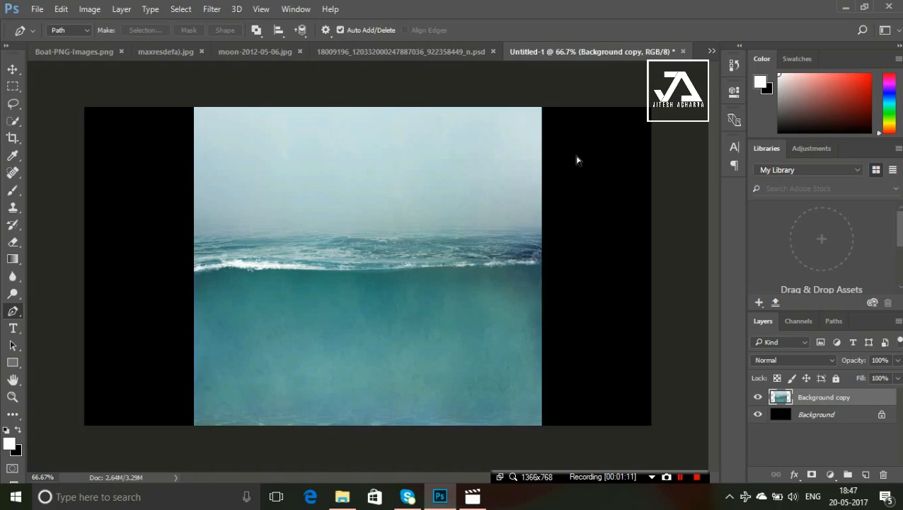
Scale the ocean layer to about 71% and move it against the canvas's left edge.
{"action": "key", "text": "ctrl+t"}
{"action": "scroll", "coordinate": [577, 156], "scroll_direction": "down", "scroll_amount": 3}
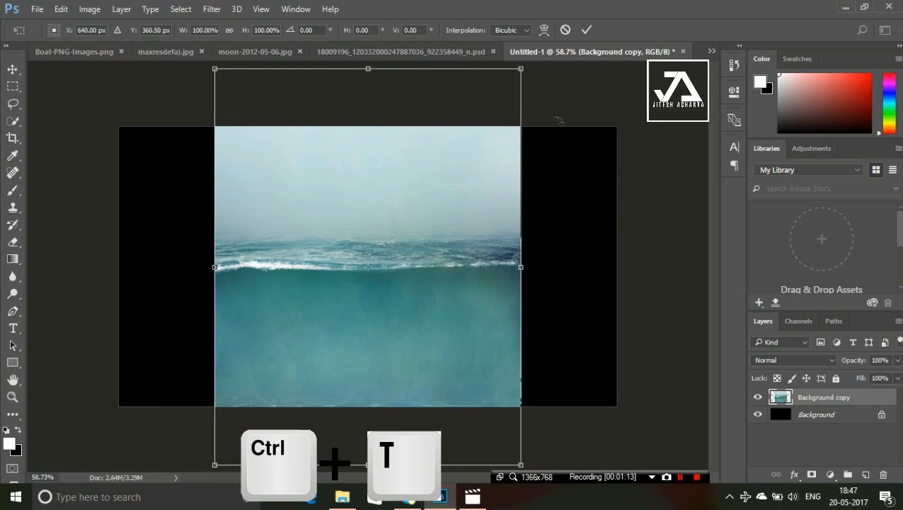
{"action": "left_click_drag", "start_coordinate": [521, 69], "coordinate": [495, 140]}
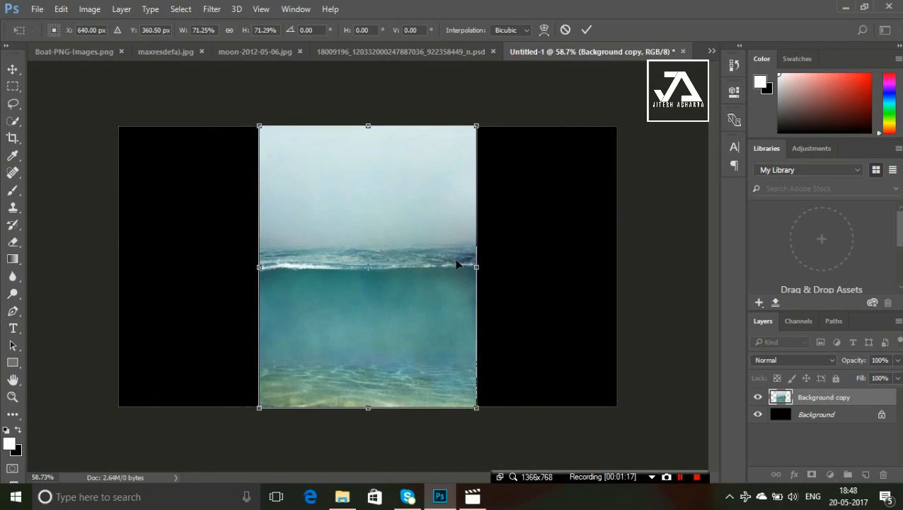
{"action": "left_click_drag", "start_coordinate": [414, 238], "coordinate": [276, 235]}
{"action": "key", "text": "p"}
{"action": "key", "text": "Return"}
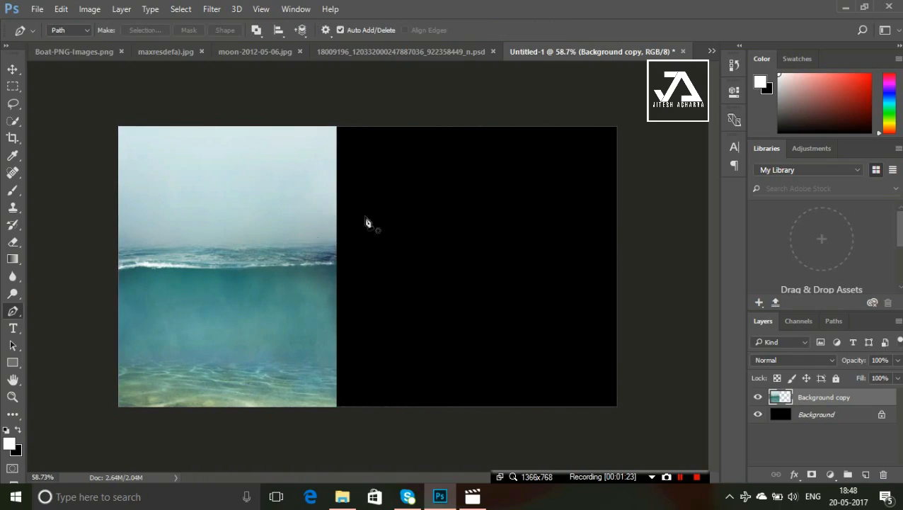
Put the Background copy layer into a new layer group named BG.
{"action": "left_click", "coordinate": [849, 475]}
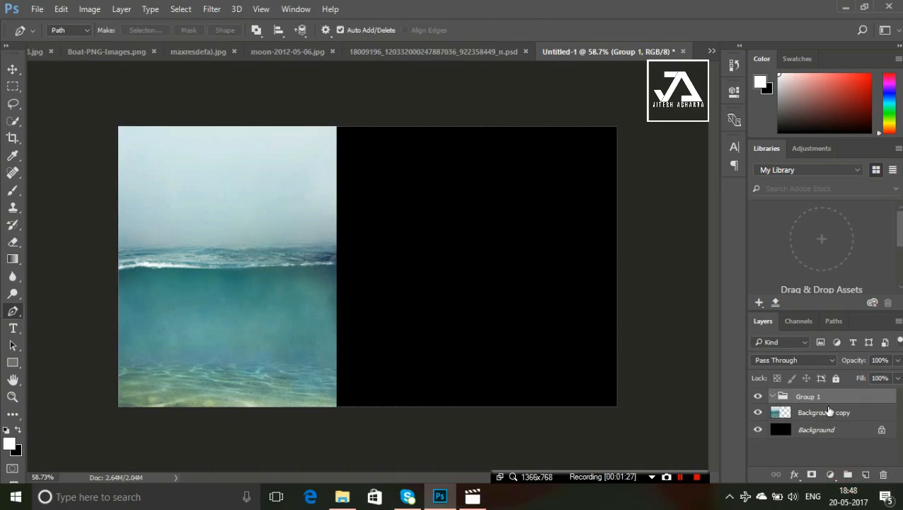
{"action": "left_click_drag", "start_coordinate": [830, 415], "coordinate": [833, 406]}
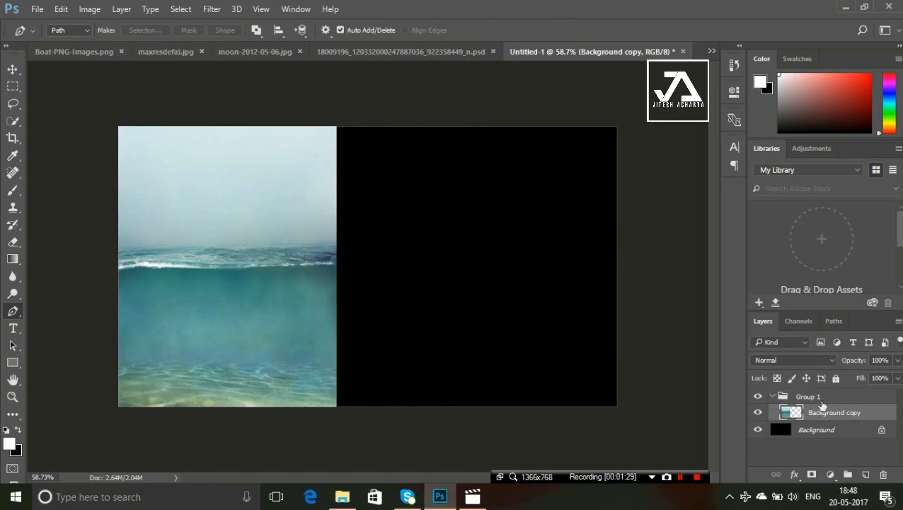
{"action": "right_click", "coordinate": [815, 397]}
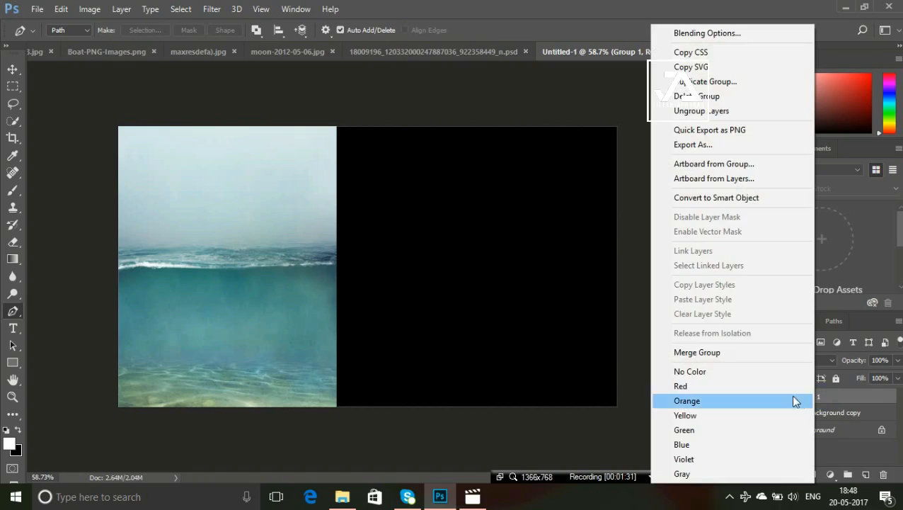
{"action": "left_click", "coordinate": [823, 394]}
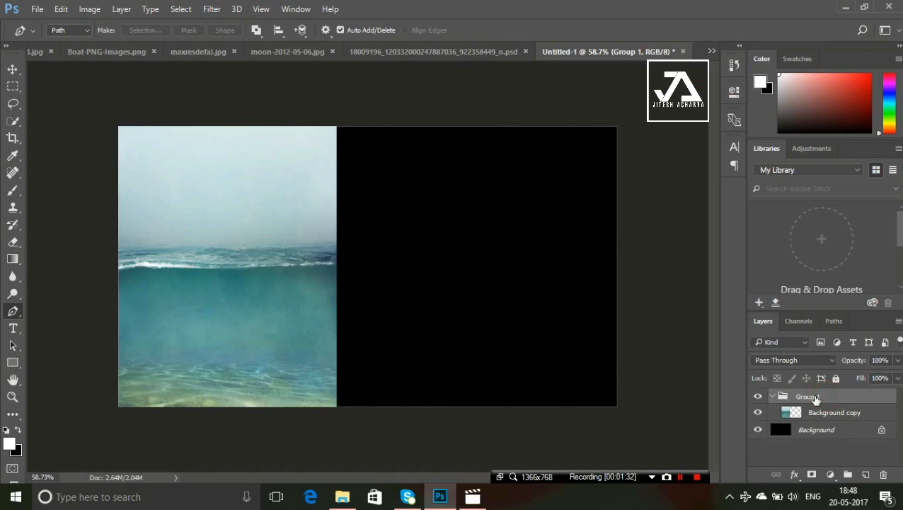
{"action": "double_click", "coordinate": [817, 396]}
{"action": "key", "text": "Return"}
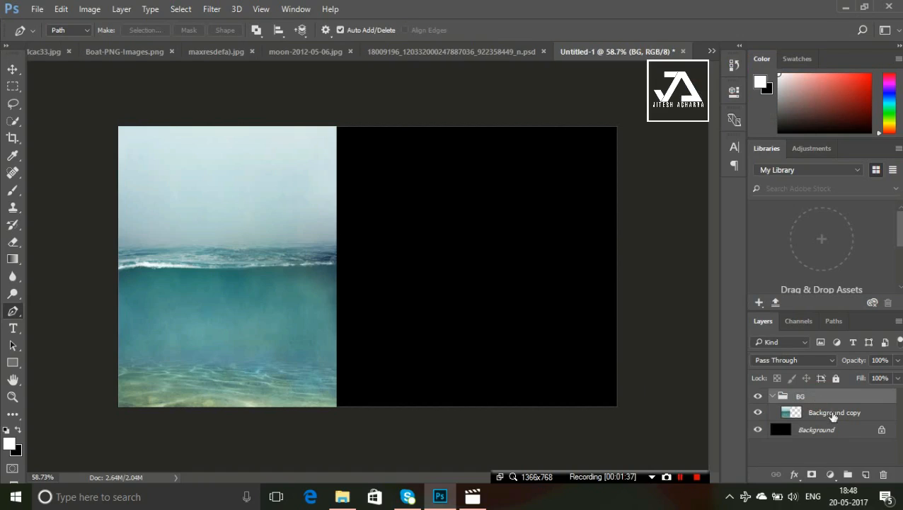
Duplicate the ocean image beside the original, flip the copy horizontally and overlap it slightly with the first.
{"action": "left_click", "coordinate": [12, 68]}
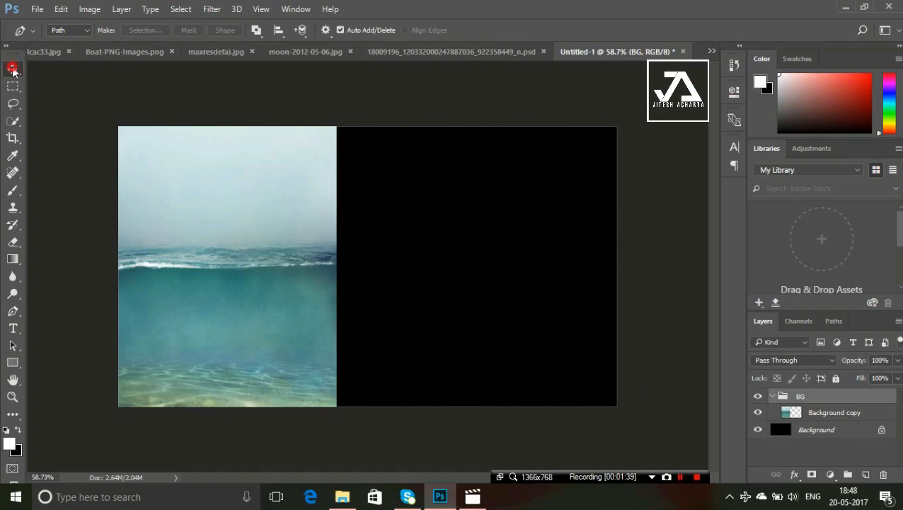
{"action": "left_click_drag", "start_coordinate": [231, 238], "coordinate": [450, 245]}
{"action": "key", "text": "ctrl+t"}
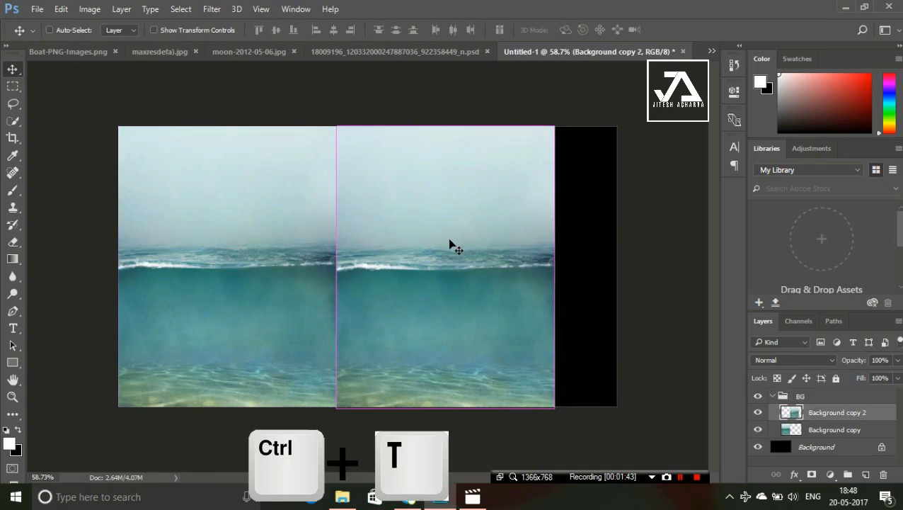
{"action": "right_click", "coordinate": [451, 244]}
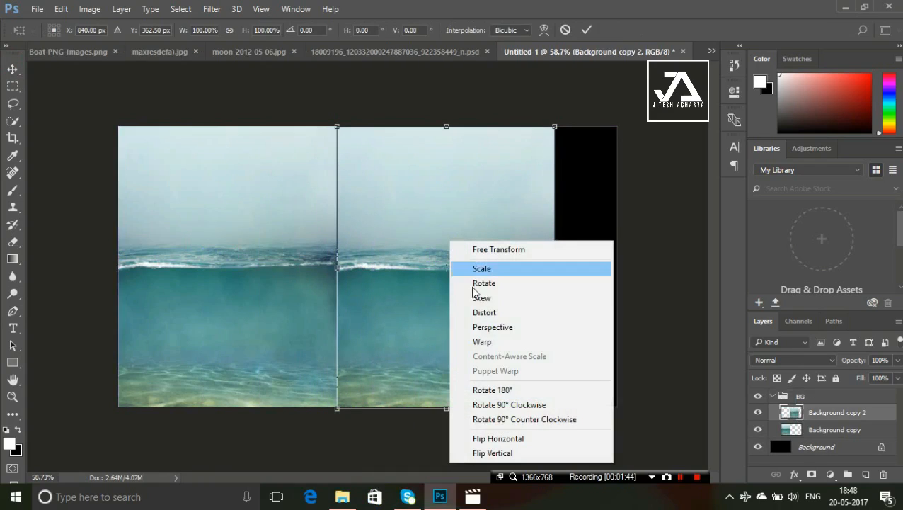
{"action": "left_click", "coordinate": [504, 437]}
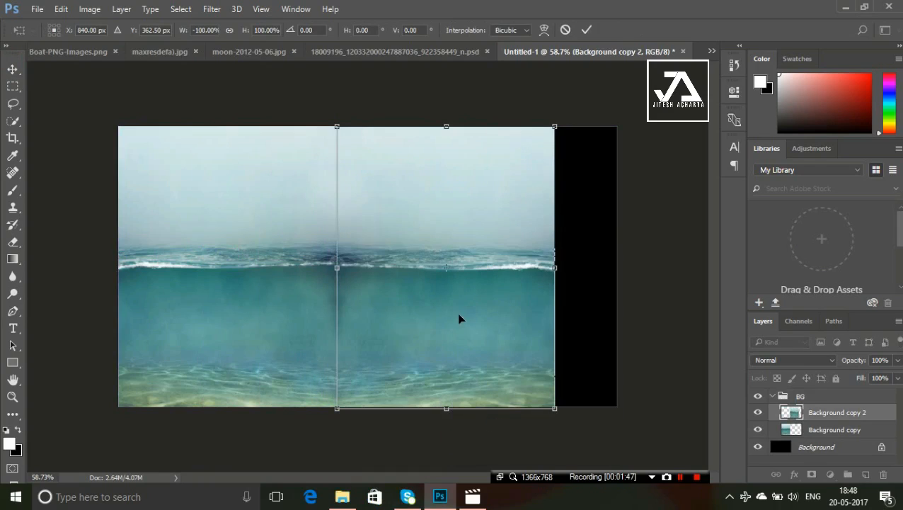
{"action": "left_click_drag", "start_coordinate": [458, 317], "coordinate": [459, 315]}
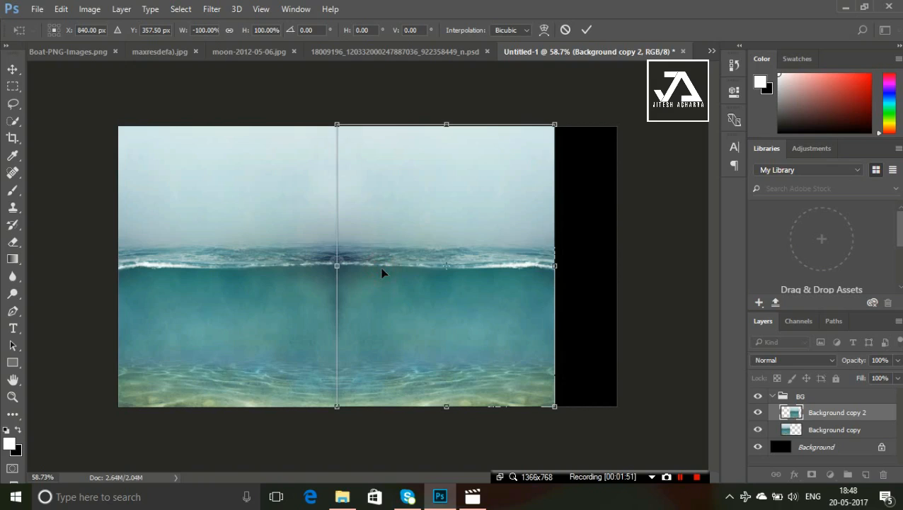
{"action": "key", "text": "shift+Left"}
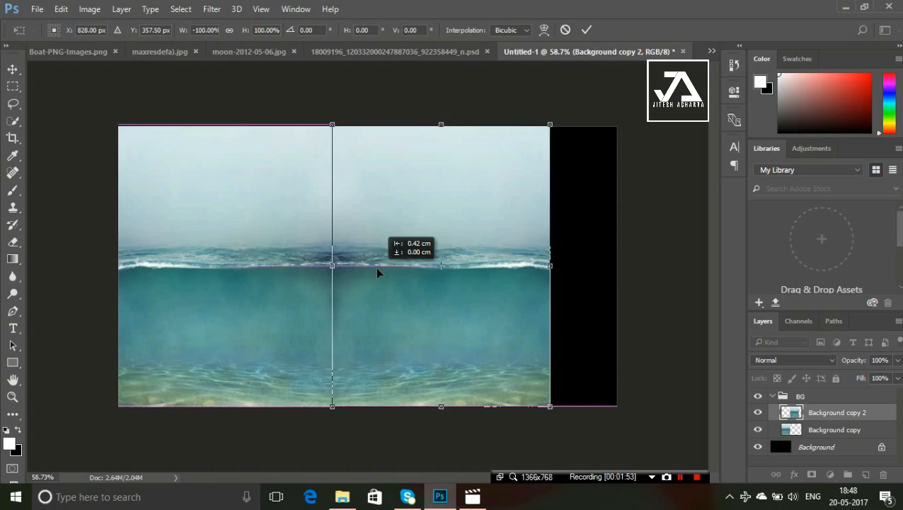
{"action": "key", "text": "Return"}
Add a third, horizontally flipped ocean copy to fill the canvas's remaining right side, and collapse the BG group.
{"action": "left_click_drag", "start_coordinate": [377, 272], "coordinate": [574, 345]}
{"action": "key", "text": "ctrl+t"}
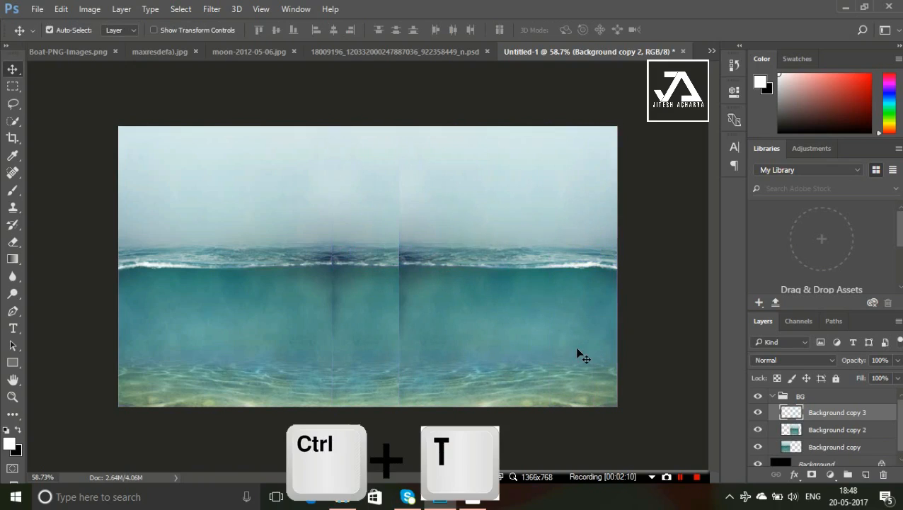
{"action": "right_click", "coordinate": [577, 351]}
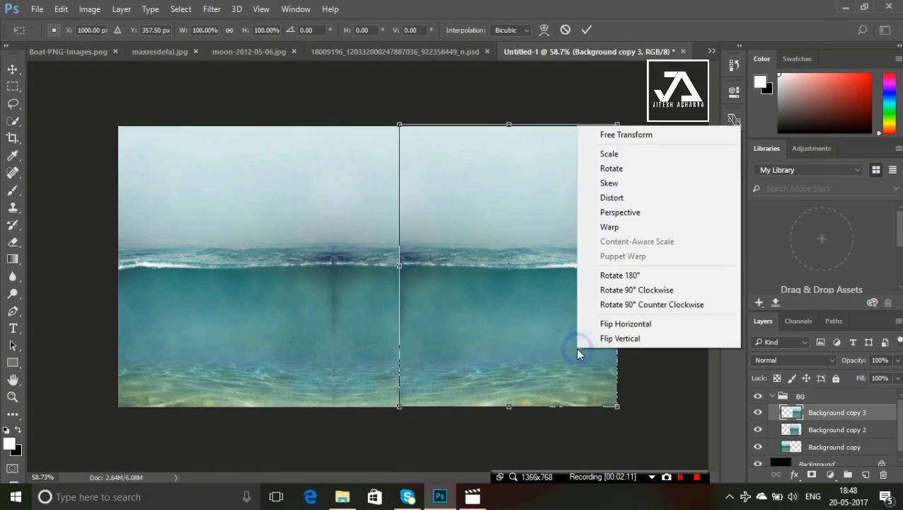
{"action": "left_click", "coordinate": [613, 321]}
{"action": "left_click_drag", "start_coordinate": [522, 320], "coordinate": [665, 323]}
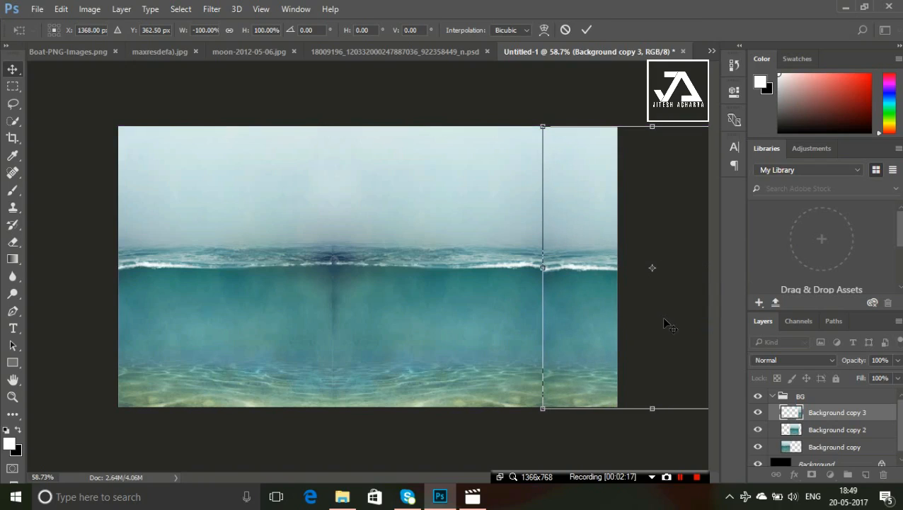
{"action": "key", "text": "Return"}
{"action": "left_click_drag", "start_coordinate": [604, 312], "coordinate": [606, 311]}
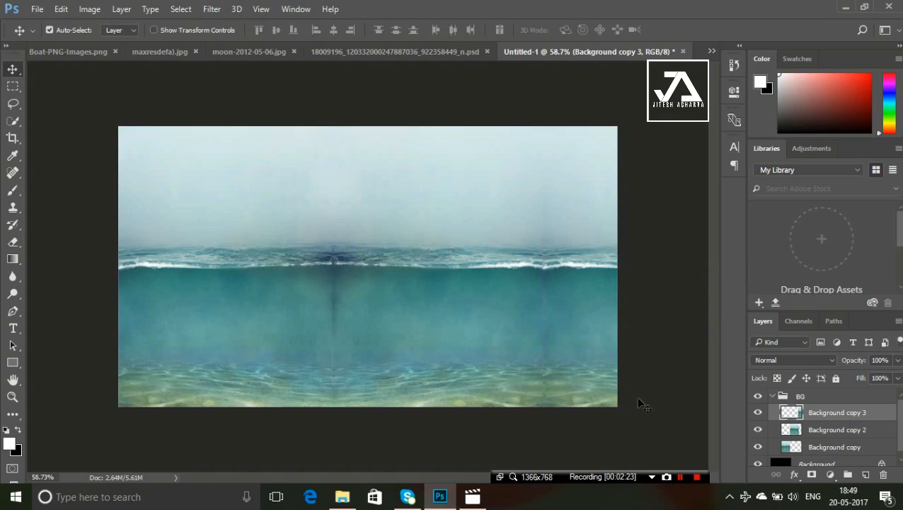
{"action": "left_click", "coordinate": [773, 396]}
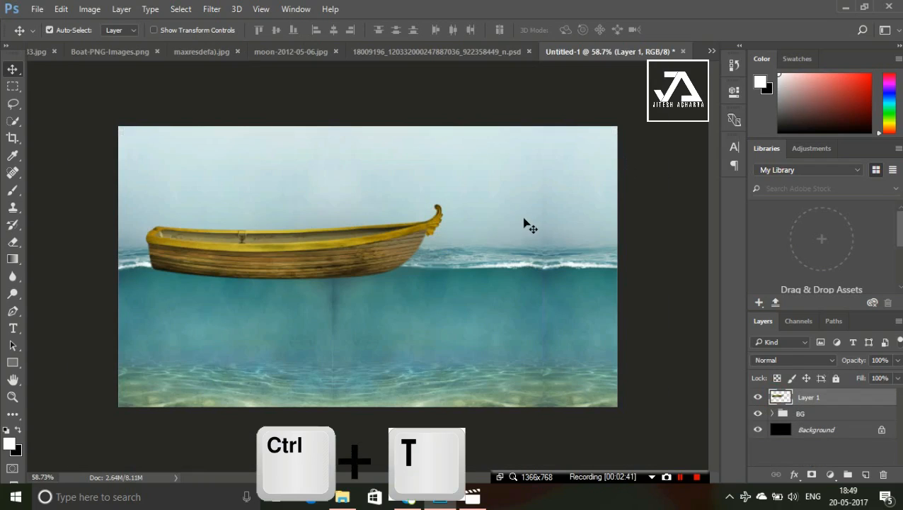
Flip the boat layer horizontally and move it to the middle of the canvas across the waterline.
{"action": "key", "text": "ctrl+t"}
{"action": "right_click", "coordinate": [411, 240]}
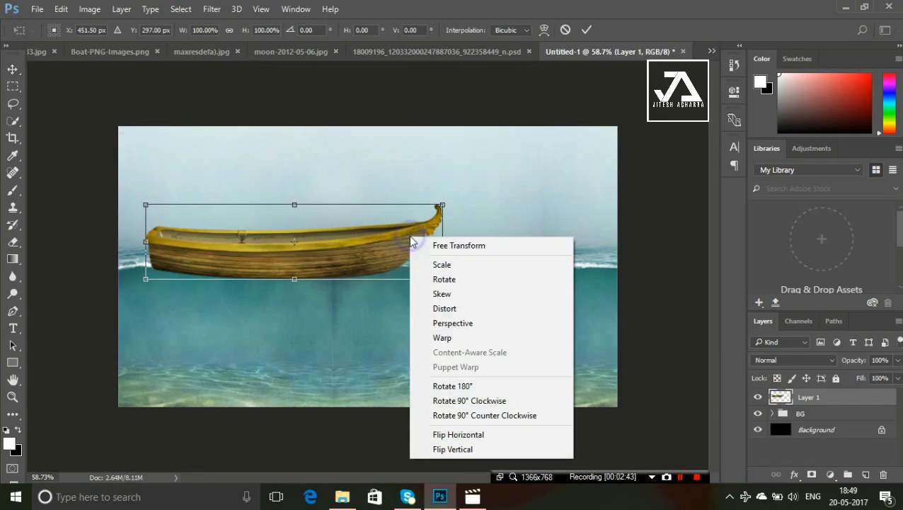
{"action": "left_click", "coordinate": [459, 430]}
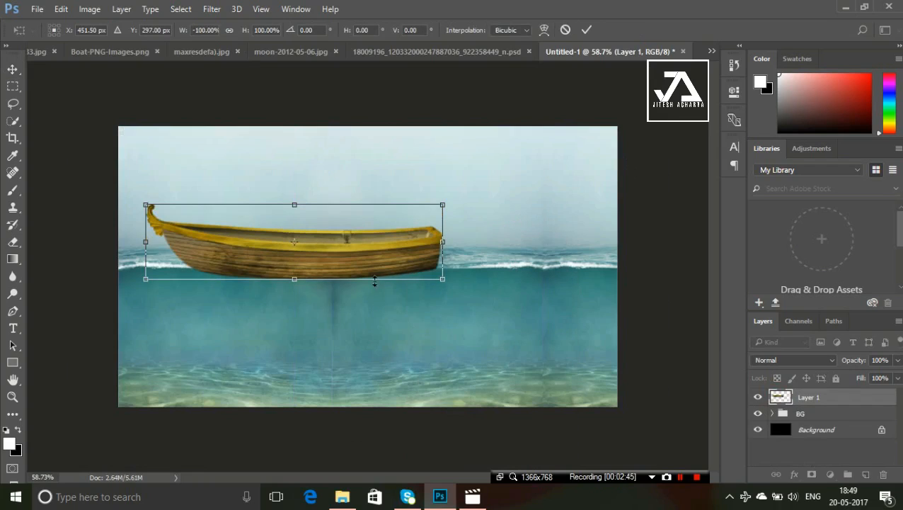
{"action": "left_click_drag", "start_coordinate": [377, 271], "coordinate": [450, 274]}
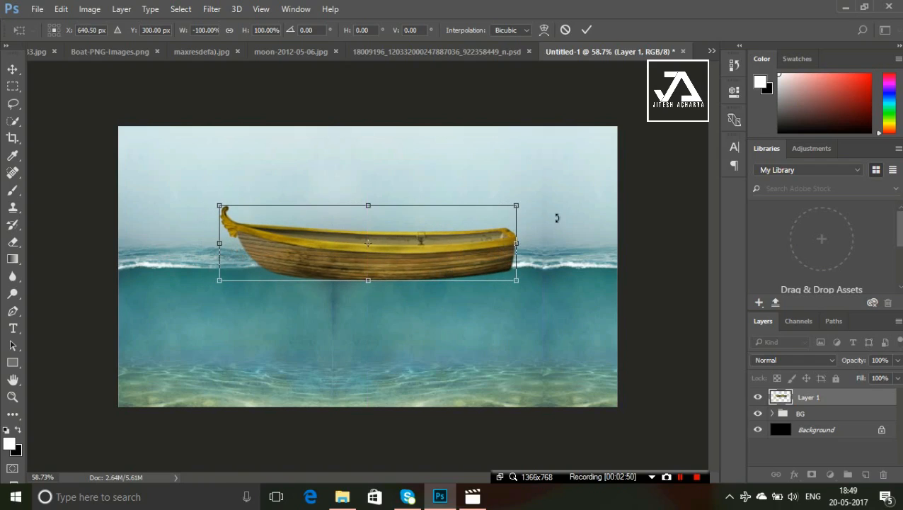
Enlarge the boat proportionally from its centre to about 116.5%.
{"action": "key", "text": "shift+alt"}
{"action": "left_click_drag", "start_coordinate": [518, 206], "coordinate": [542, 198]}
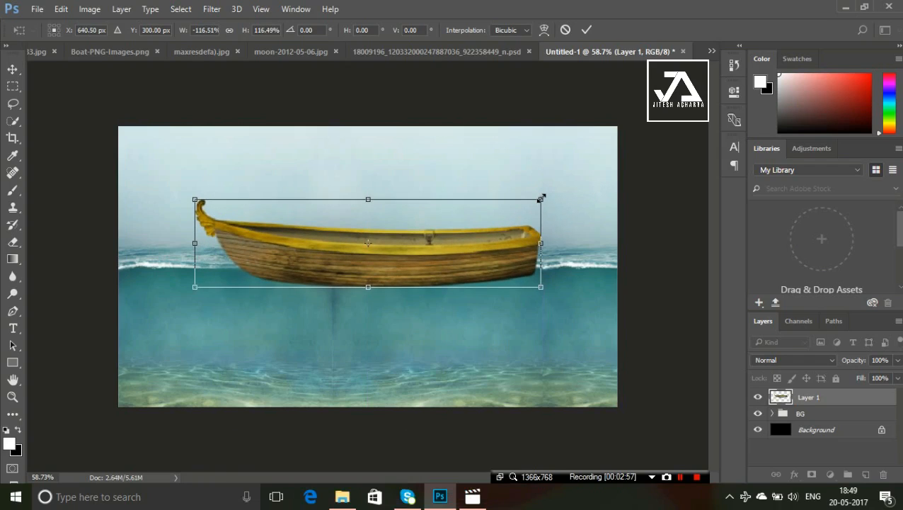
{"action": "key", "text": "Return"}
{"action": "left_click_drag", "start_coordinate": [471, 246], "coordinate": [468, 245]}
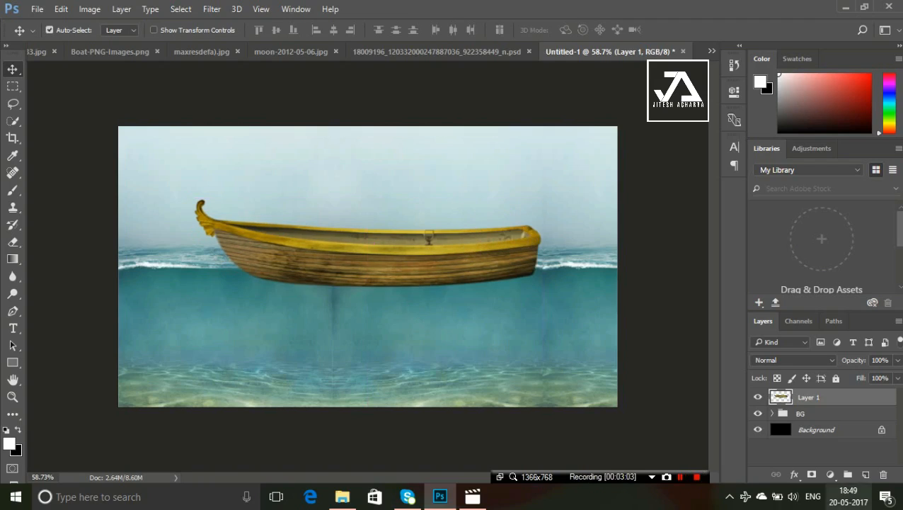
Put the boat layer into a new layer group named Boat.
{"action": "left_click", "coordinate": [848, 475]}
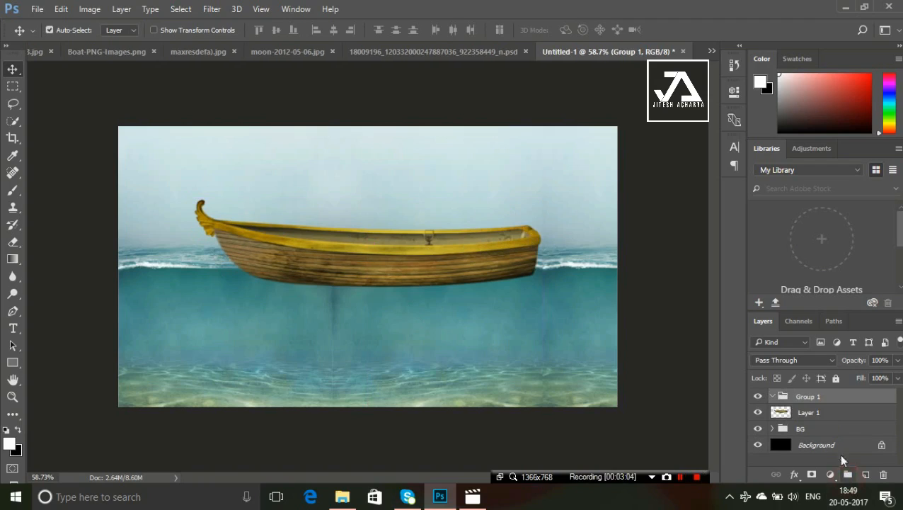
{"action": "left_click_drag", "start_coordinate": [832, 416], "coordinate": [824, 403]}
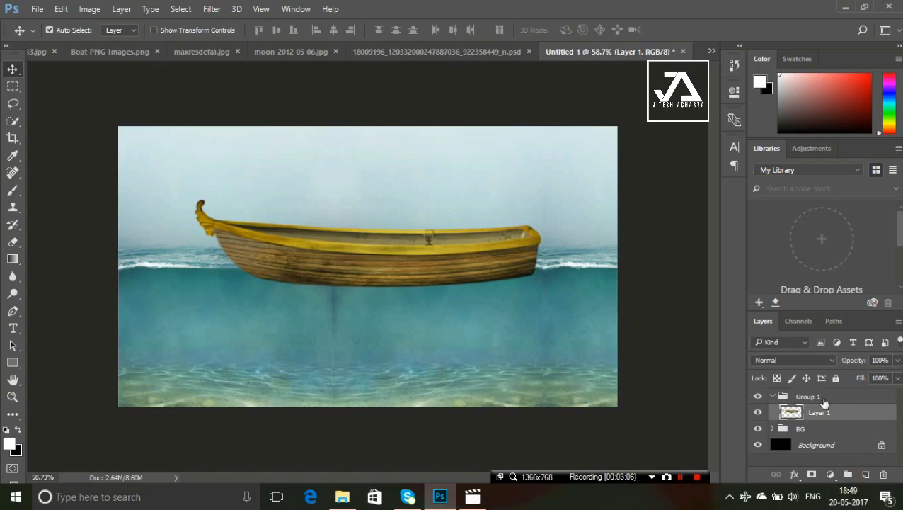
{"action": "left_click", "coordinate": [809, 398]}
{"action": "double_click", "coordinate": [810, 398]}
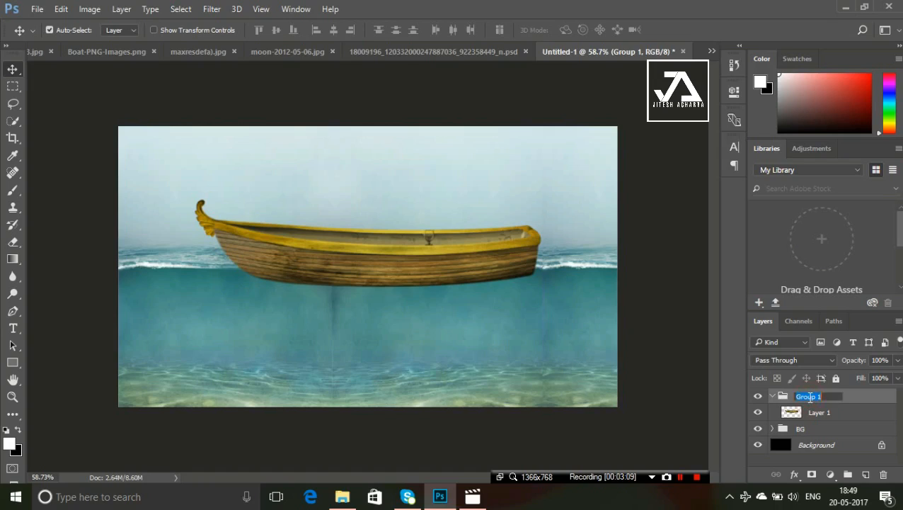
{"action": "key", "text": "BackSpace"}
{"action": "key", "text": "Return"}
Duplicate the boat layer within the Boat group and hide the original layer.
{"action": "left_click", "coordinate": [819, 413]}
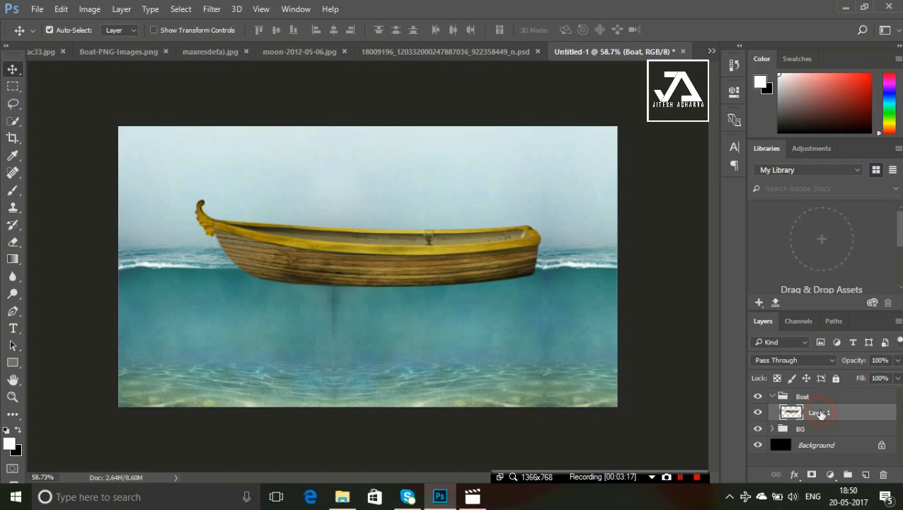
{"action": "key", "text": "ctrl+j"}
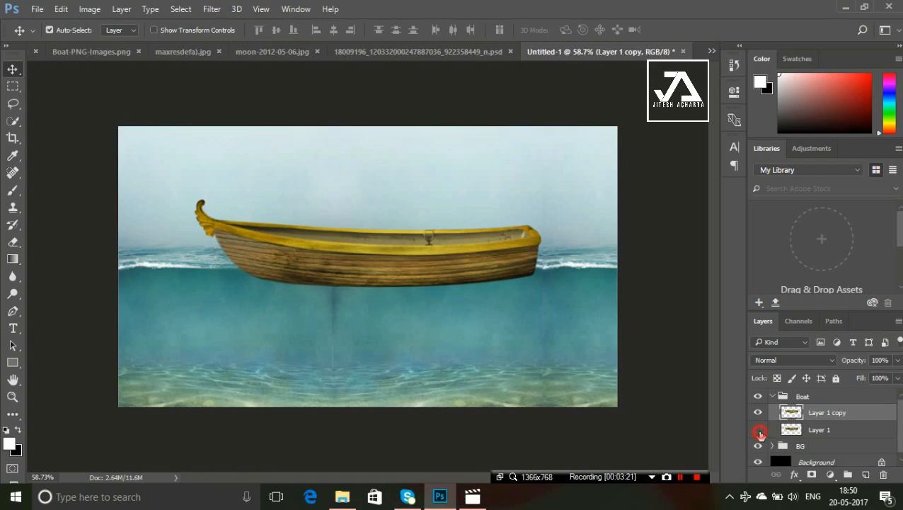
{"action": "left_click", "coordinate": [758, 430]}
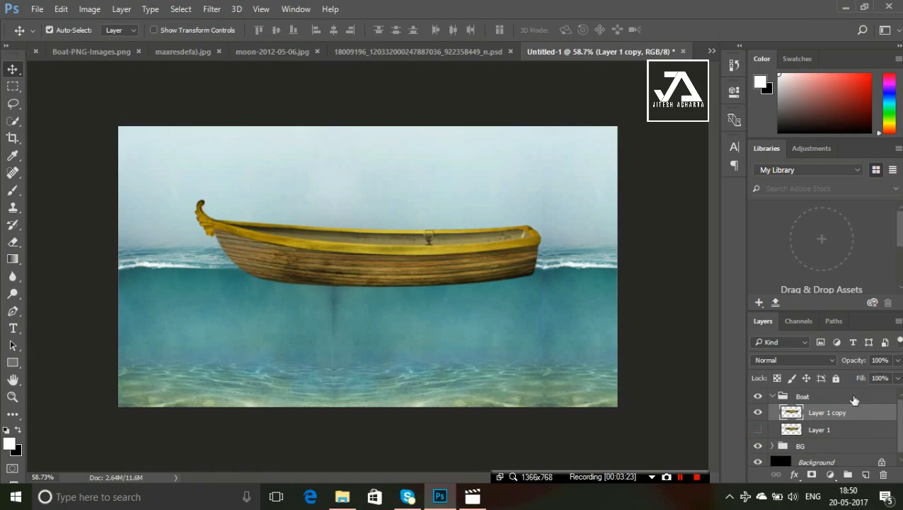
Lower the boat copy's opacity to 34% and erase the part of its hull above the waterline with the Eraser.
{"action": "left_click", "coordinate": [899, 361]}
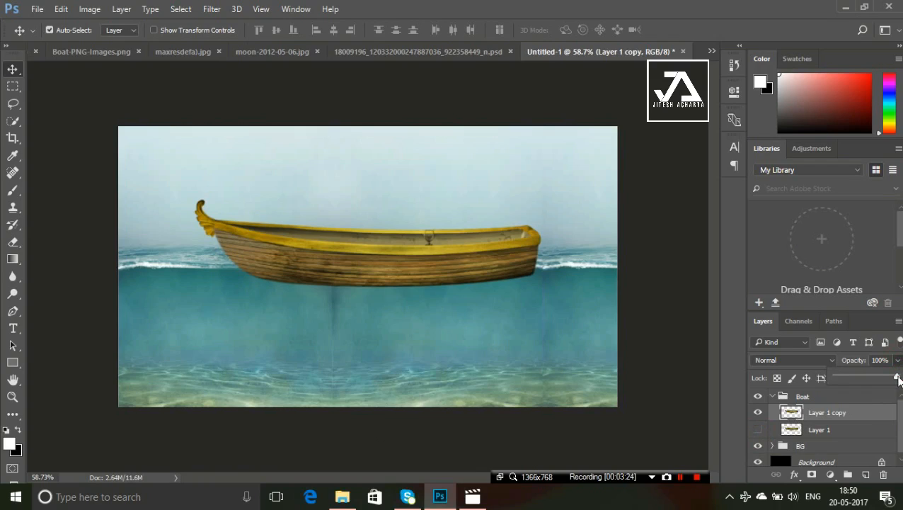
{"action": "left_click_drag", "start_coordinate": [898, 379], "coordinate": [883, 380]}
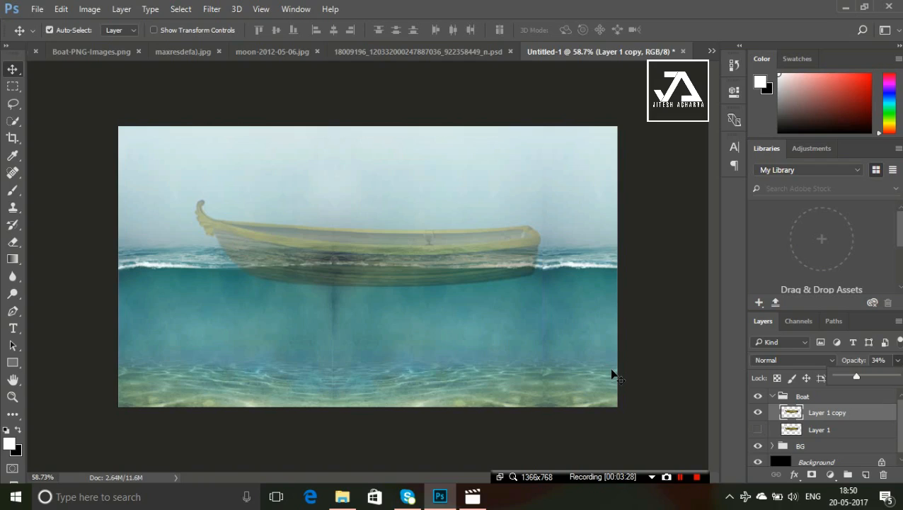
{"action": "left_click", "coordinate": [13, 241]}
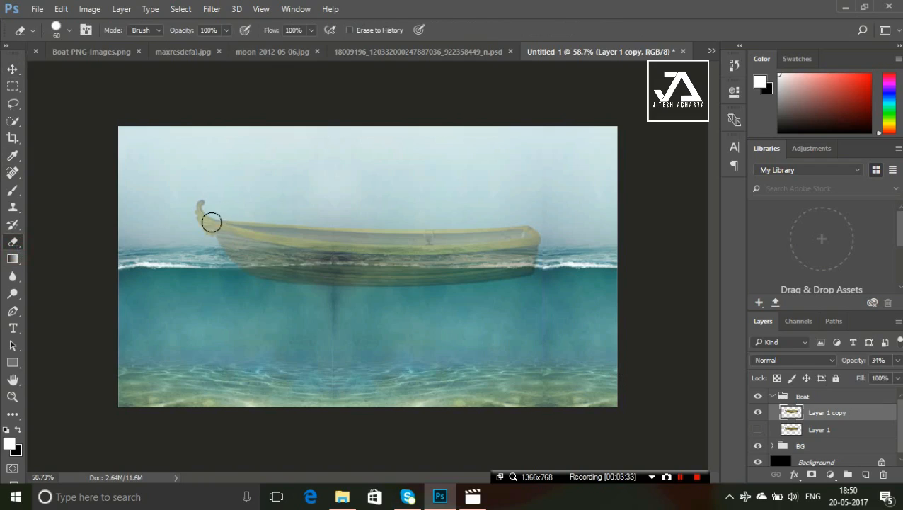
{"action": "mouse_move", "coordinate": [211, 223]}
{"action": "left_mouse_down"}
{"action": "mouse_move", "coordinate": [197, 206]}
{"action": "mouse_move", "coordinate": [207, 231]}
{"action": "mouse_move", "coordinate": [222, 234]}
{"action": "mouse_move", "coordinate": [215, 215]}
{"action": "mouse_move", "coordinate": [220, 231]}
{"action": "mouse_move", "coordinate": [231, 222]}
{"action": "mouse_move", "coordinate": [218, 245]}
{"action": "mouse_move", "coordinate": [239, 244]}
{"action": "mouse_move", "coordinate": [228, 252]}
{"action": "mouse_move", "coordinate": [251, 239]}
{"action": "mouse_move", "coordinate": [243, 225]}
{"action": "mouse_move", "coordinate": [511, 221]}
{"action": "mouse_move", "coordinate": [539, 252]}
{"action": "mouse_move", "coordinate": [238, 254]}
{"action": "mouse_move", "coordinate": [314, 236]}
{"action": "mouse_move", "coordinate": [556, 236]}
{"action": "mouse_move", "coordinate": [531, 255]}
{"action": "left_mouse_up"}
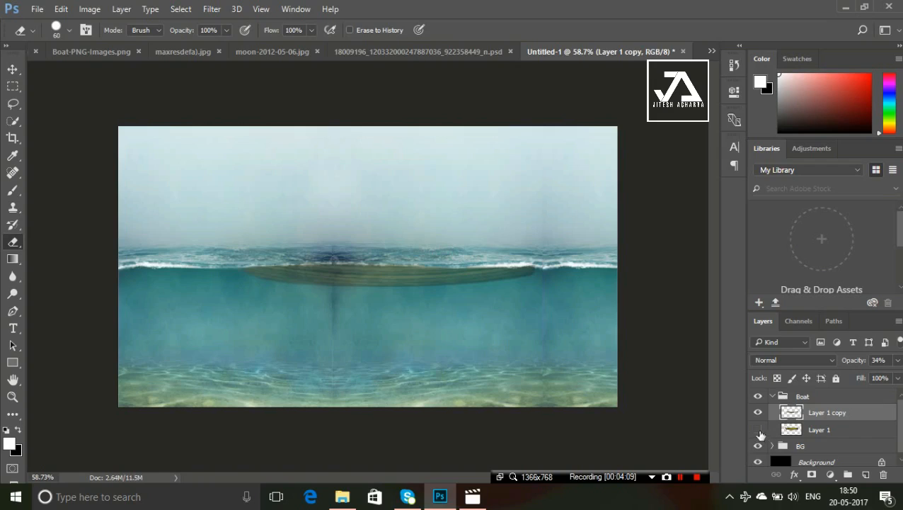
Show the original boat layer and delete its submerged hull using a selection loaded from the boat copy's pixels.
{"action": "left_click", "coordinate": [759, 430]}
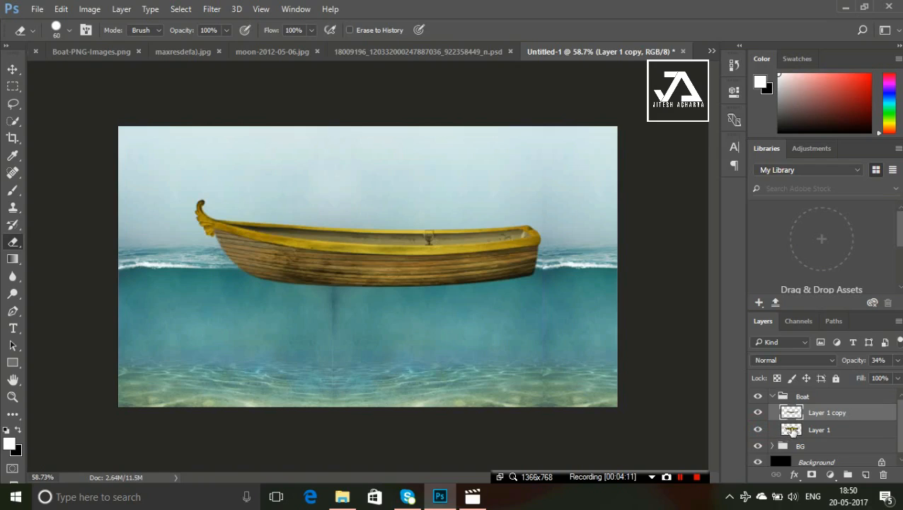
{"action": "left_click", "coordinate": [791, 431], "text": "ctrl"}
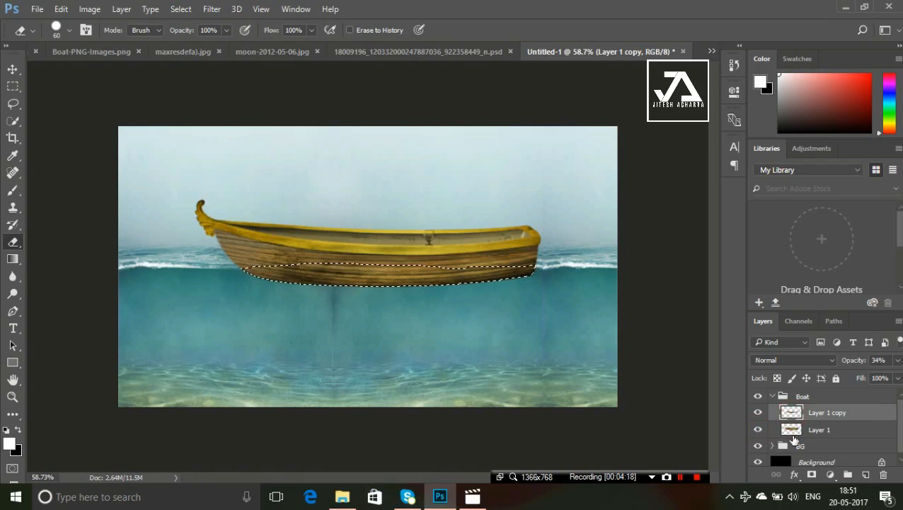
{"action": "left_click", "coordinate": [793, 432]}
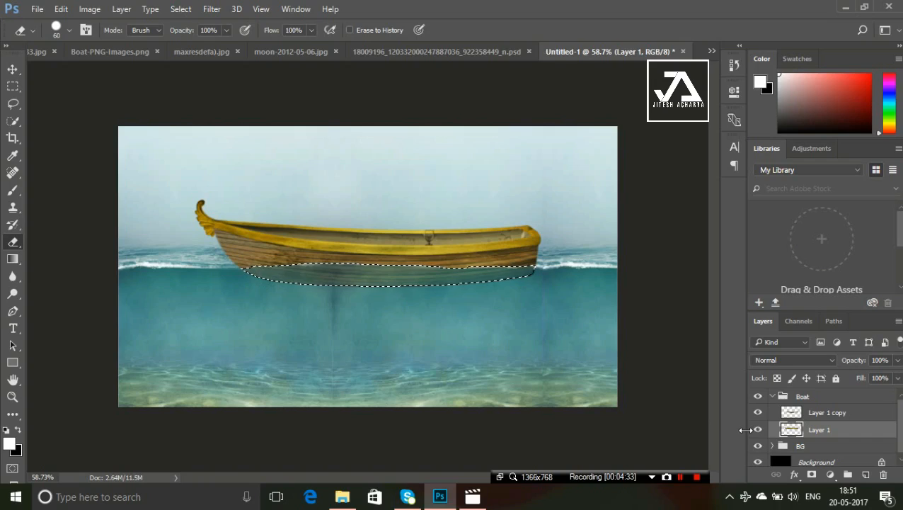
{"action": "key", "text": "ctrl+d"}
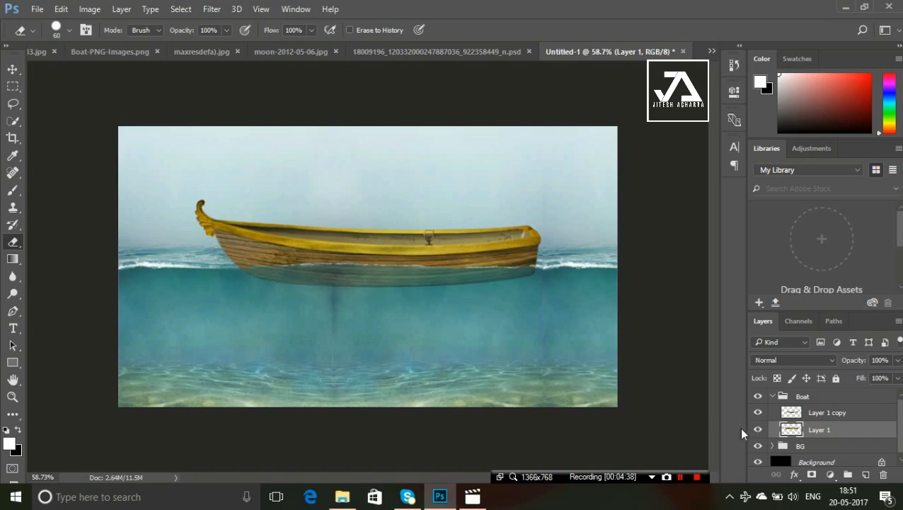
Lower the original boat layer's opacity to 58% and erase its lower edge along the foamy waterline.
{"action": "key", "text": "ctrl+plus"}
{"action": "key", "text": "ctrl+plus"}
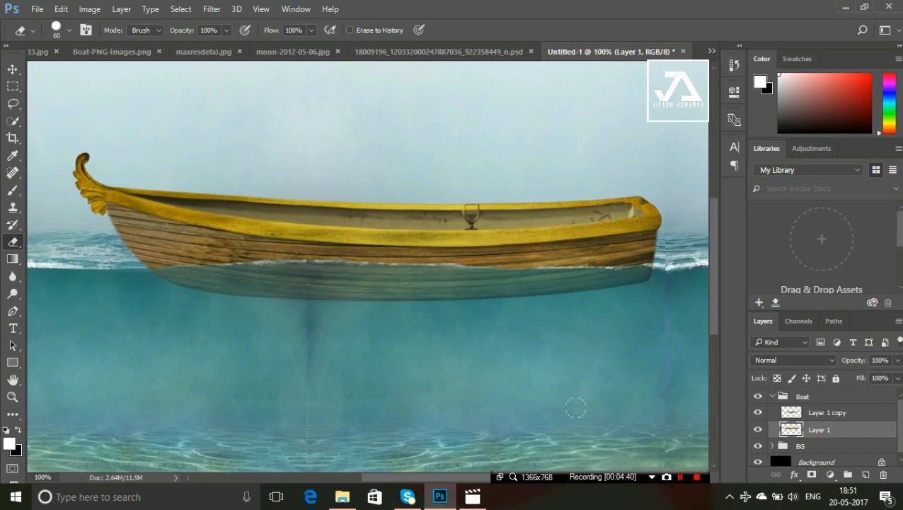
{"action": "left_click", "coordinate": [897, 360]}
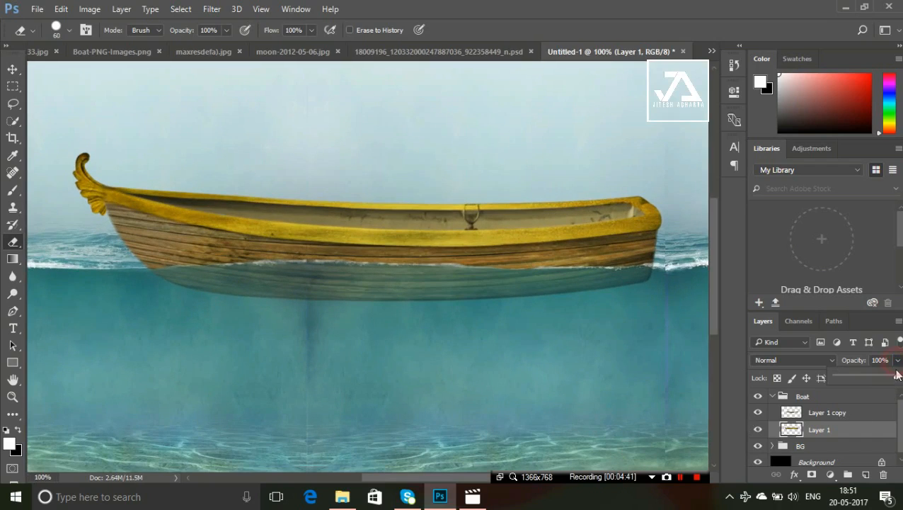
{"action": "left_click", "coordinate": [896, 376]}
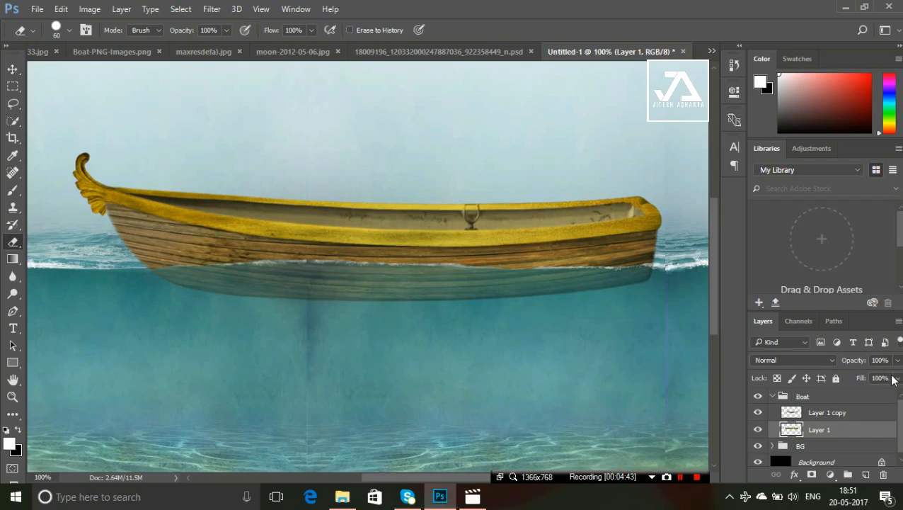
{"action": "left_click", "coordinate": [897, 378]}
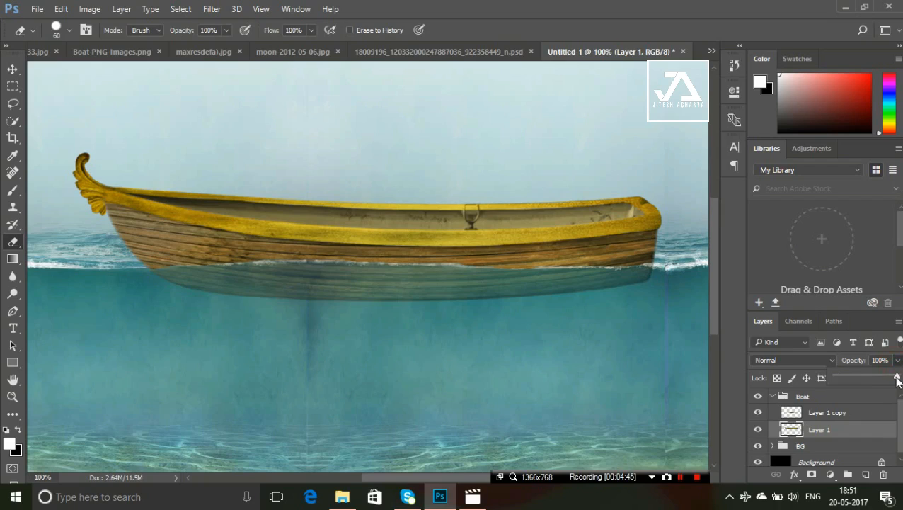
{"action": "left_click_drag", "start_coordinate": [896, 378], "coordinate": [873, 380]}
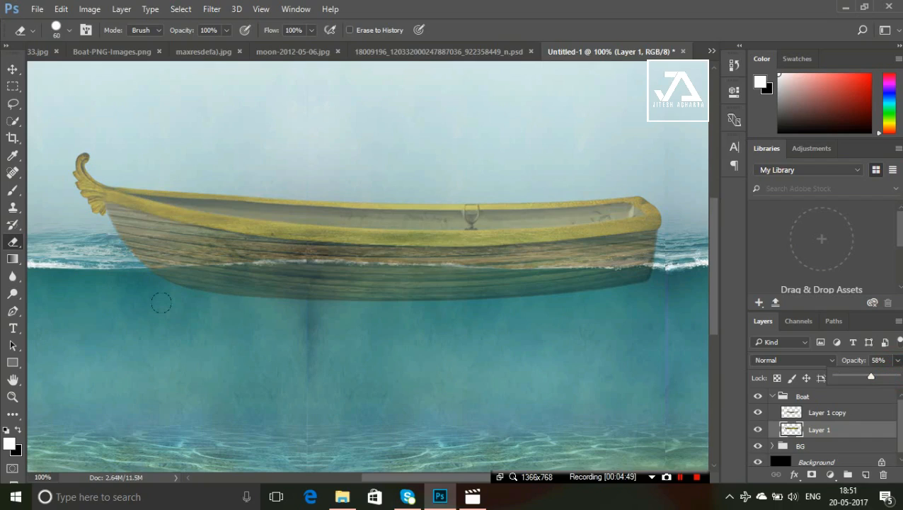
{"action": "left_click", "coordinate": [143, 275]}
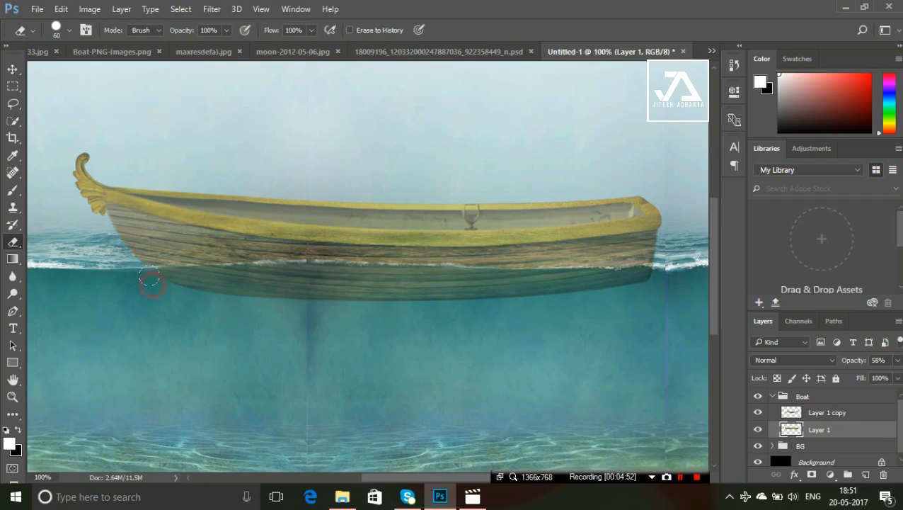
{"action": "left_click_drag", "start_coordinate": [158, 276], "coordinate": [645, 272]}
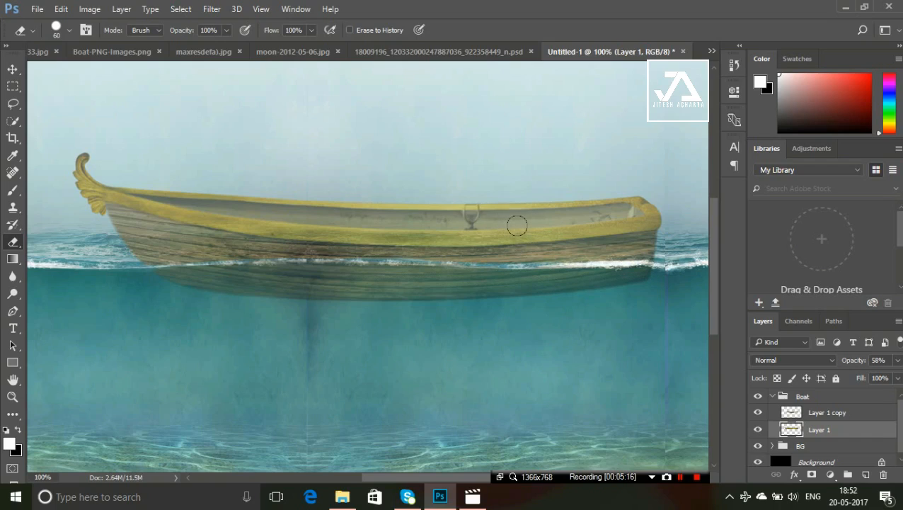
Restore the original boat layer's opacity to 100%.
{"action": "left_click", "coordinate": [898, 360]}
{"action": "left_click_drag", "start_coordinate": [870, 376], "coordinate": [897, 376]}
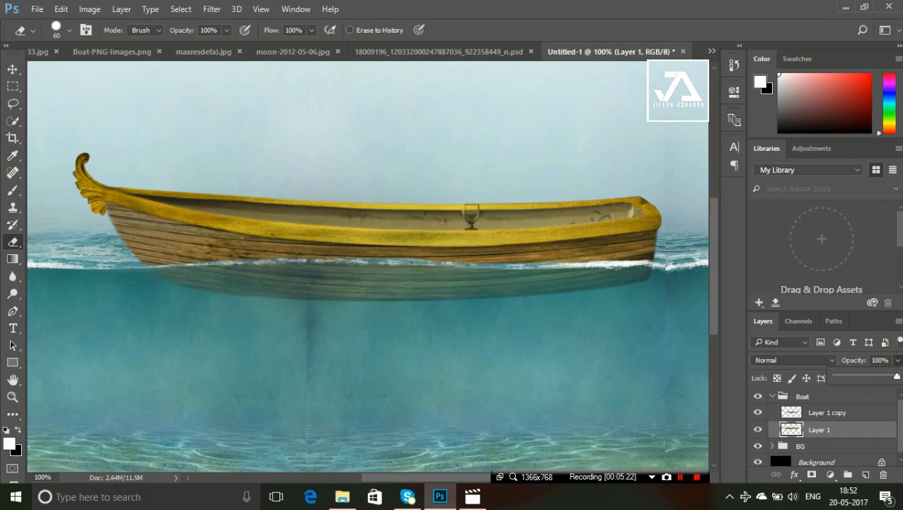
{"action": "key", "text": "ctrl+minus"}
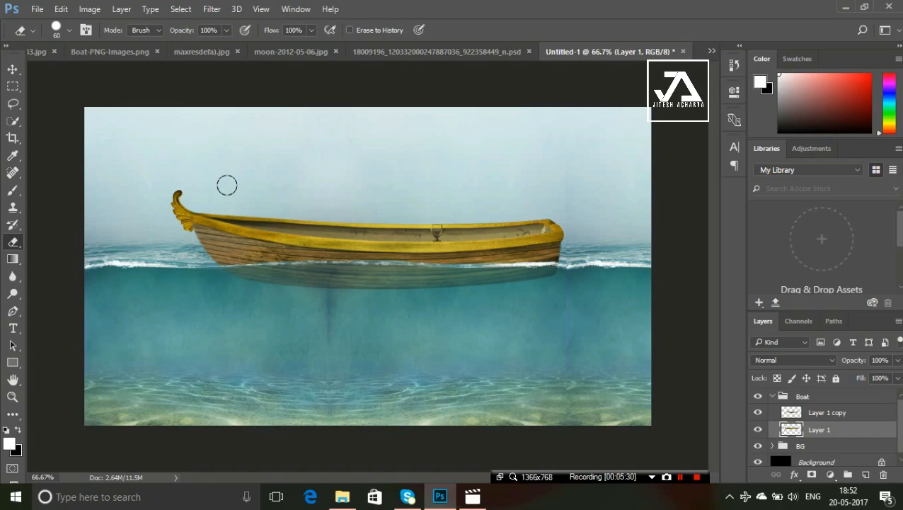
Set the opacity of the submerged boat copy layer to 33%.
{"action": "left_click", "coordinate": [817, 415]}
{"action": "left_click", "coordinate": [898, 360]}
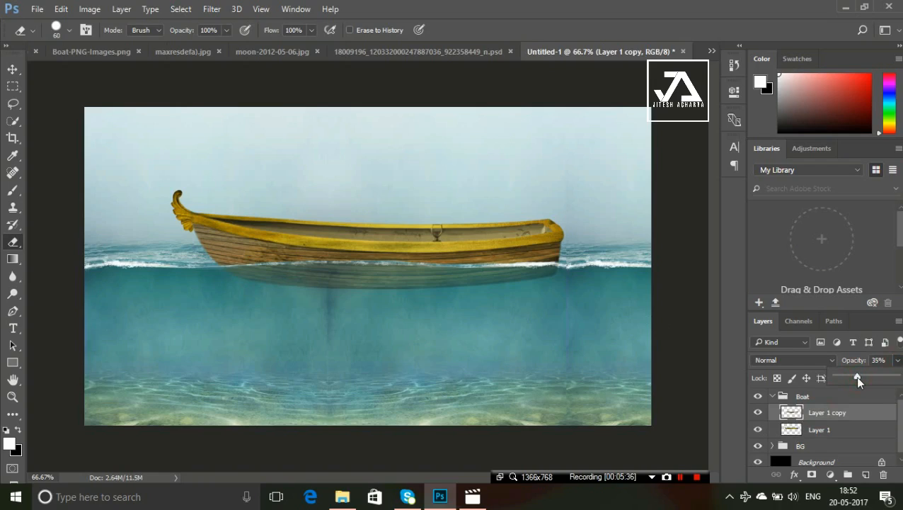
{"action": "left_click", "coordinate": [897, 360]}
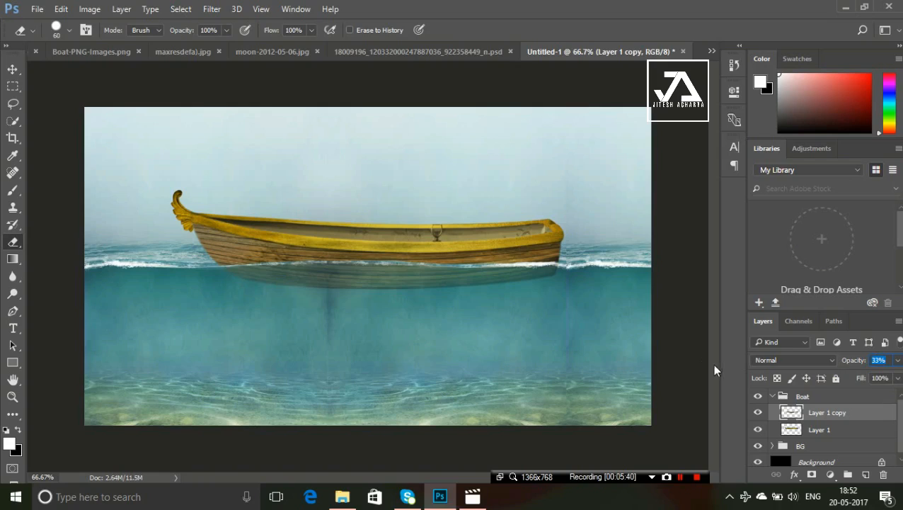
Collapse the Boat group and hide it.
{"action": "left_click", "coordinate": [774, 395]}
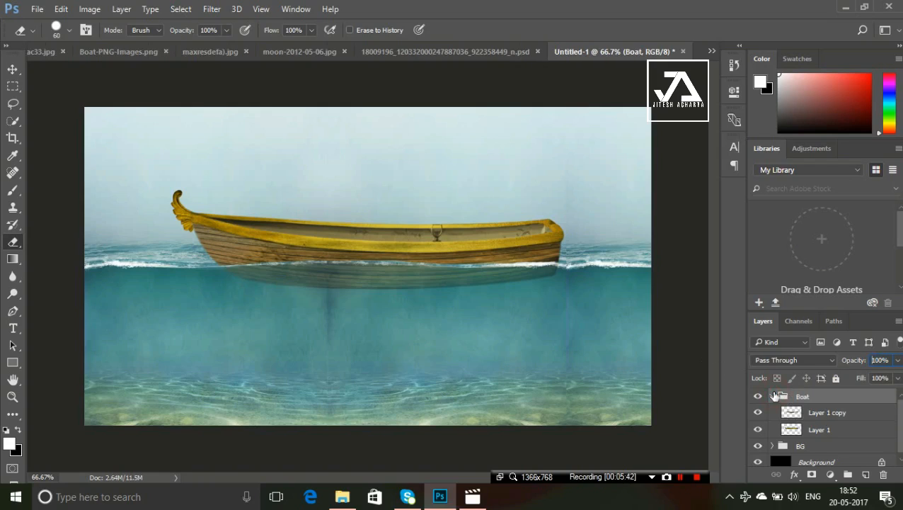
{"action": "left_click", "coordinate": [774, 395]}
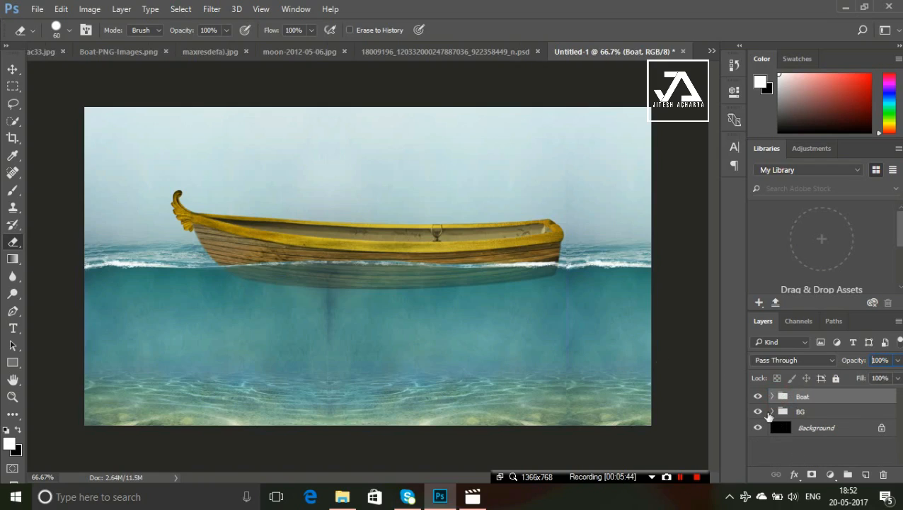
{"action": "left_click", "coordinate": [757, 397]}
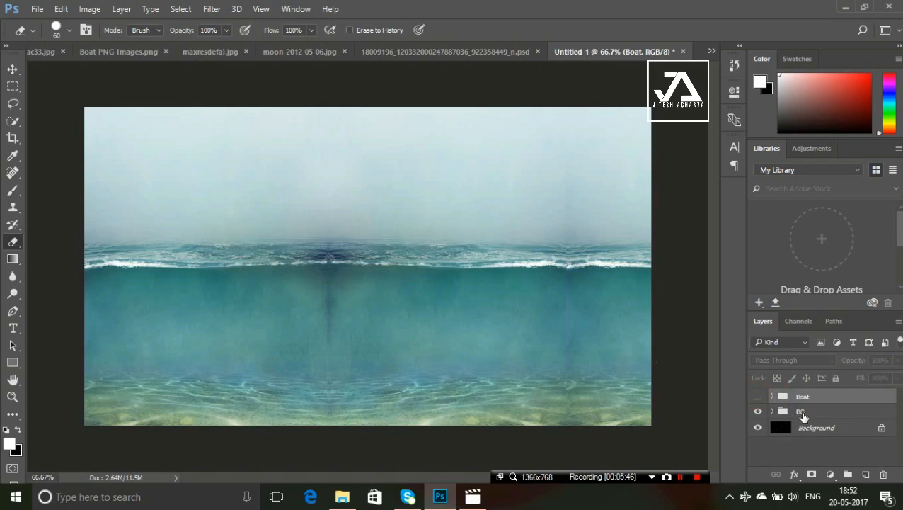
Add a layer mask to the BG group and fade out the top of the sky with a black-to-white linear gradient.
{"action": "left_click", "coordinate": [802, 413]}
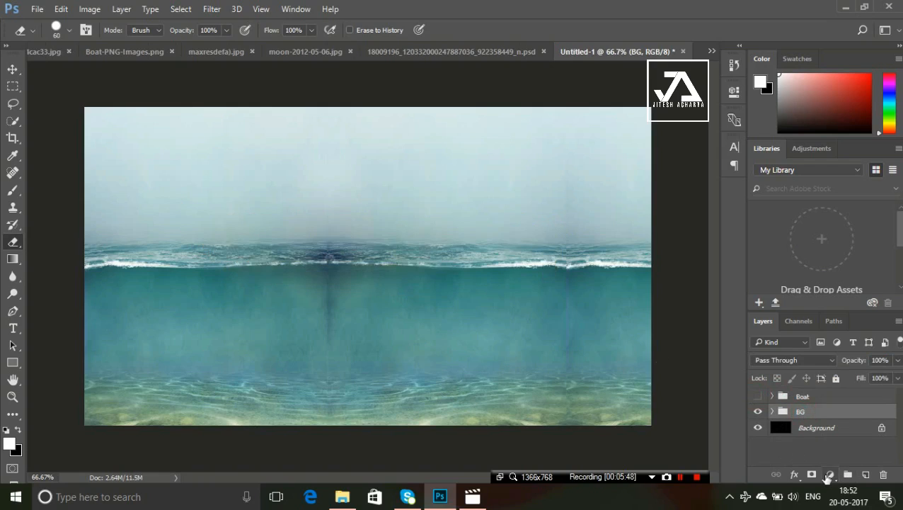
{"action": "left_click", "coordinate": [830, 474]}
{"action": "left_click", "coordinate": [826, 475]}
{"action": "left_click", "coordinate": [812, 475]}
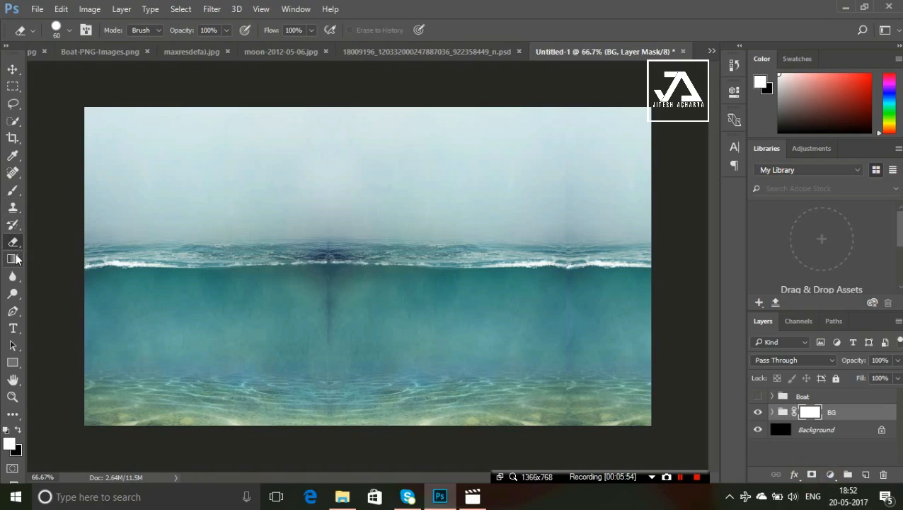
{"action": "left_click", "coordinate": [14, 259]}
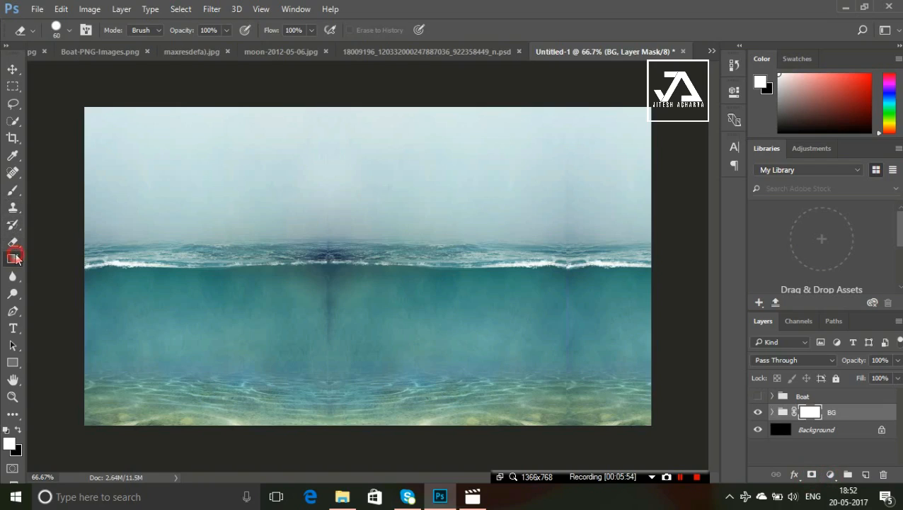
{"action": "left_click", "coordinate": [19, 428]}
{"action": "left_click_drag", "start_coordinate": [332, 105], "coordinate": [333, 232]}
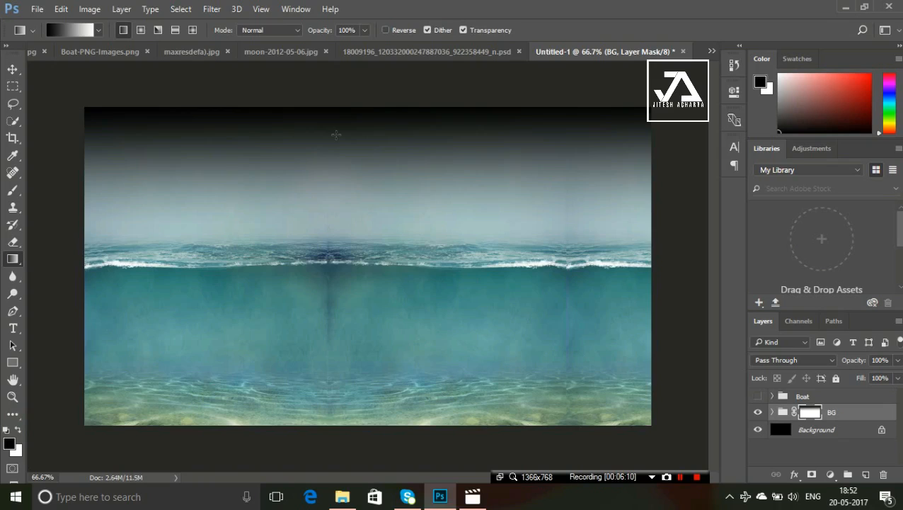
Redraw the BG mask gradient lower and shorter until the sky is masked out down to just above the horizon.
{"action": "left_click_drag", "start_coordinate": [335, 135], "coordinate": [337, 244]}
{"action": "left_click_drag", "start_coordinate": [338, 150], "coordinate": [341, 306]}
{"action": "left_click_drag", "start_coordinate": [342, 178], "coordinate": [342, 246]}
{"action": "key", "text": "ctrl+z"}
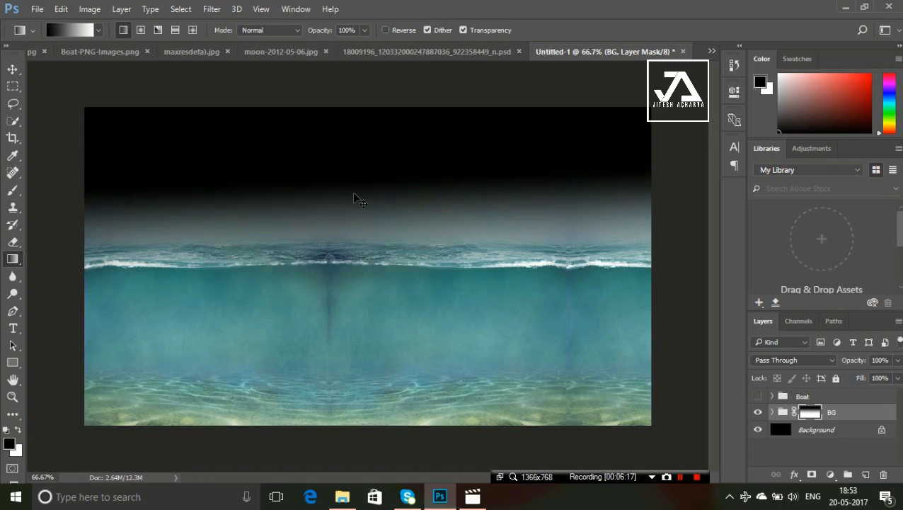
{"action": "left_click_drag", "start_coordinate": [348, 176], "coordinate": [345, 290]}
{"action": "key", "text": "ctrl+z"}
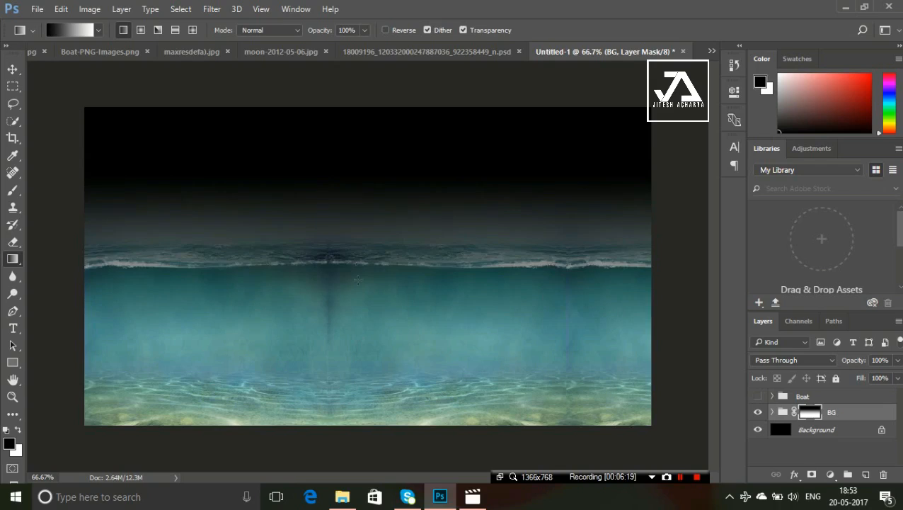
{"action": "left_click_drag", "start_coordinate": [347, 210], "coordinate": [350, 271]}
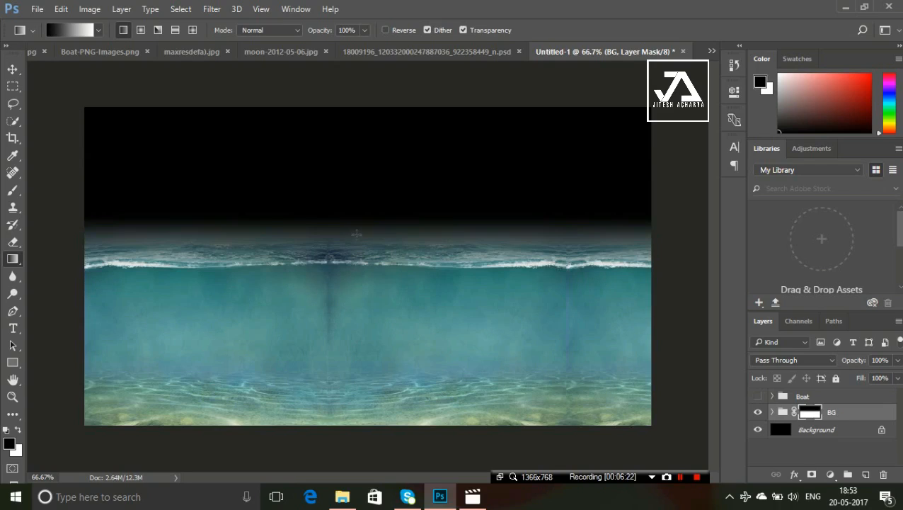
{"action": "left_click_drag", "start_coordinate": [355, 230], "coordinate": [359, 234]}
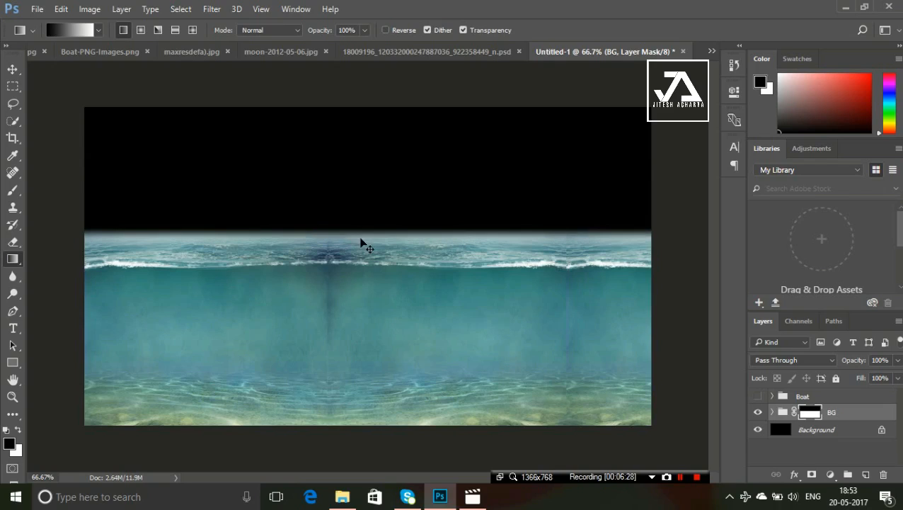
{"action": "key", "text": "ctrl+z"}
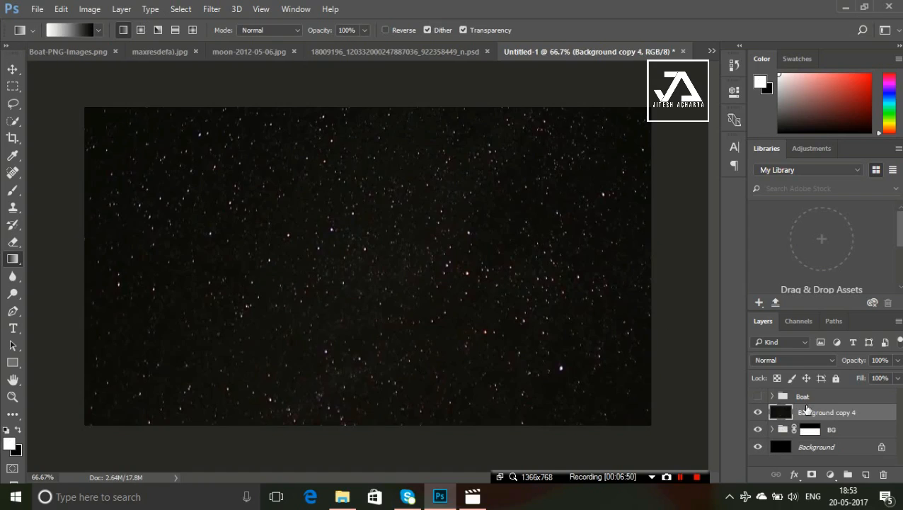
Scale the star layer Background copy 4 down to roughly a quarter of its size and fit it into the sky's upper-left corner above the horizon.
{"action": "key", "text": "ctrl+t"}
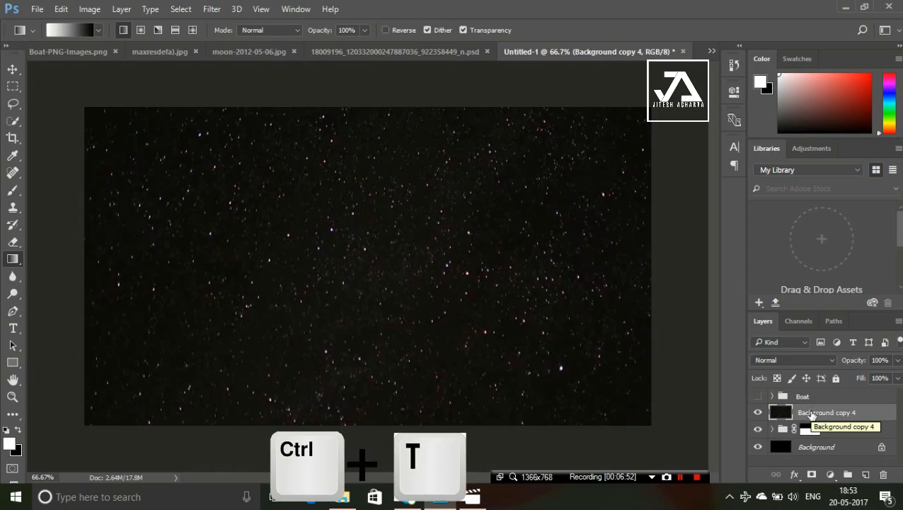
{"action": "key", "text": "ctrl+0"}
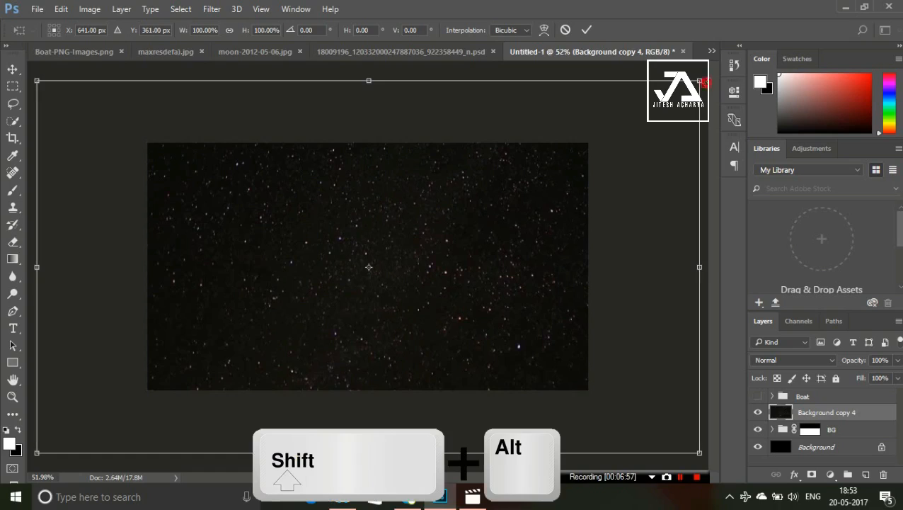
{"action": "left_click_drag", "start_coordinate": [700, 81], "coordinate": [514, 235]}
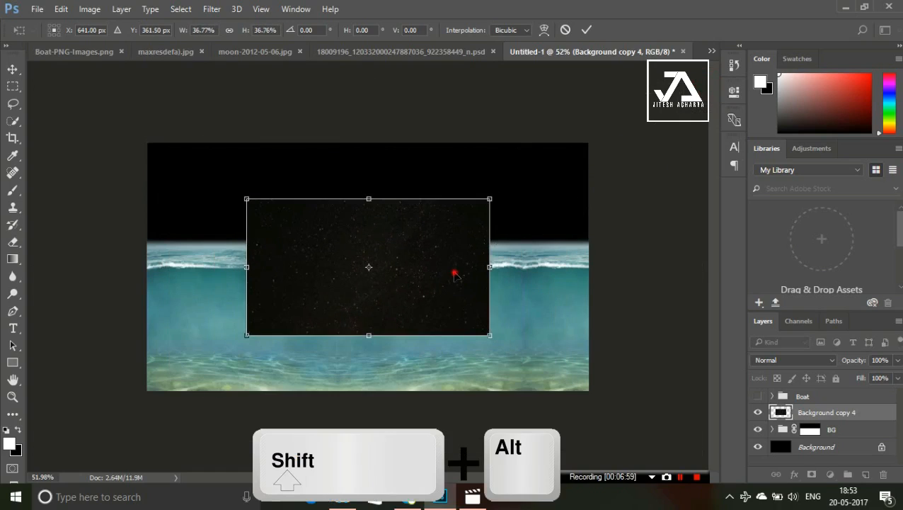
{"action": "left_click_drag", "start_coordinate": [456, 274], "coordinate": [365, 203]}
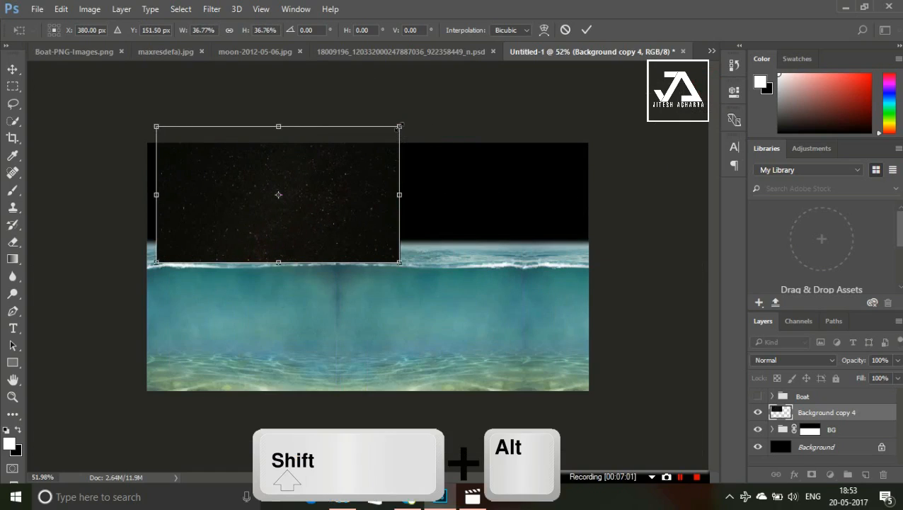
{"action": "left_click_drag", "start_coordinate": [399, 127], "coordinate": [290, 180]}
{"action": "left_click_drag", "start_coordinate": [313, 235], "coordinate": [316, 240]}
{"action": "left_click_drag", "start_coordinate": [296, 208], "coordinate": [298, 213]}
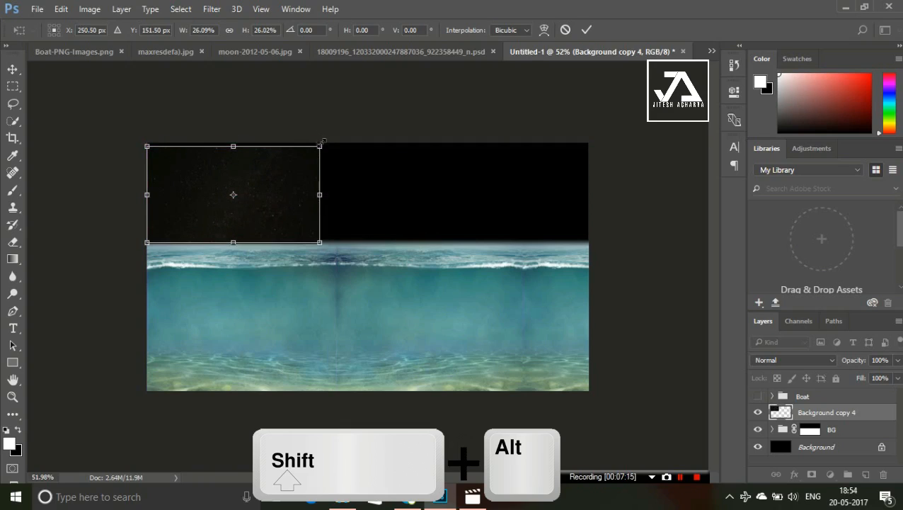
{"action": "left_click_drag", "start_coordinate": [320, 145], "coordinate": [323, 142]}
{"action": "left_click_drag", "start_coordinate": [304, 175], "coordinate": [311, 175]}
{"action": "key", "text": "g"}
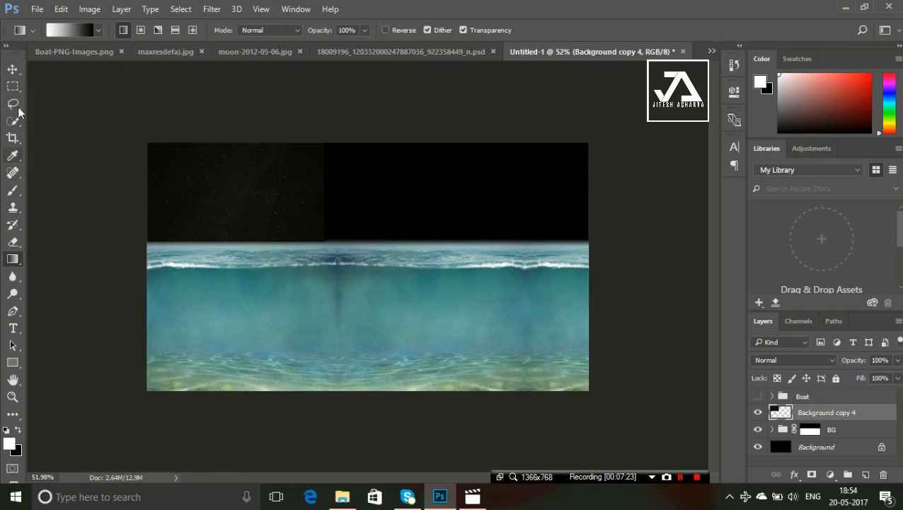
Duplicate the star tile twice, placing the copies side by side to the right until they span the whole sky.
{"action": "left_click", "coordinate": [13, 68]}
{"action": "key", "text": "alt"}
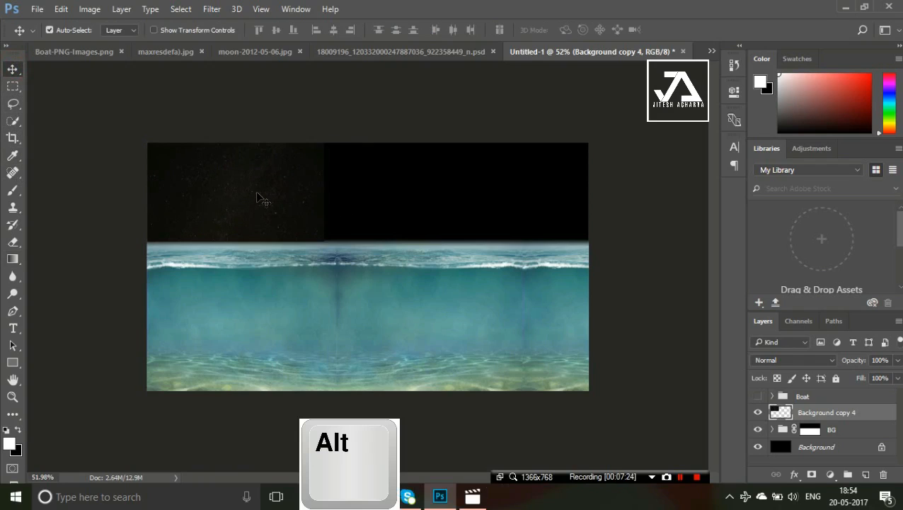
{"action": "left_click_drag", "start_coordinate": [260, 196], "coordinate": [630, 195]}
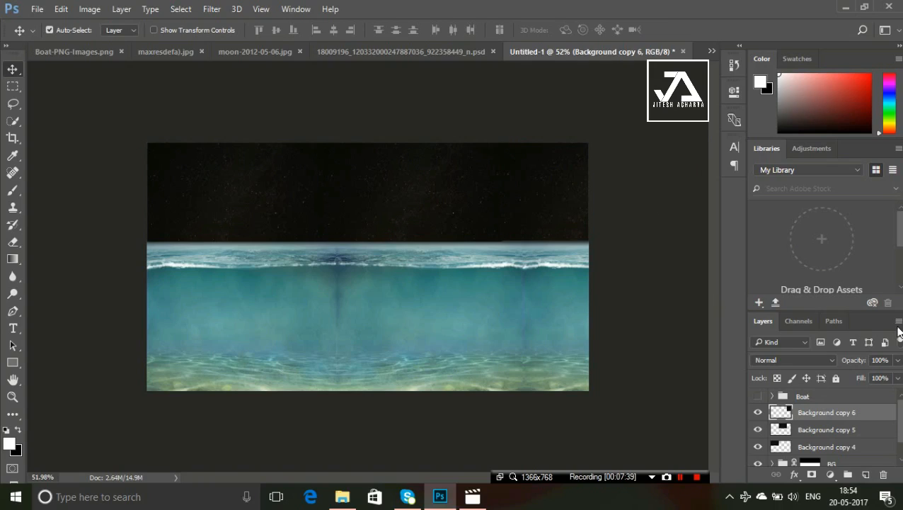
Lower the star layers' opacity: Background copy 6 to 51%, and Background copy 5 and Background copy 4 to 50%.
{"action": "left_click", "coordinate": [897, 360]}
{"action": "mouse_move", "coordinate": [898, 379]}
{"action": "left_mouse_down"}
{"action": "mouse_move", "coordinate": [858, 386]}
{"action": "mouse_move", "coordinate": [882, 385]}
{"action": "left_mouse_up"}
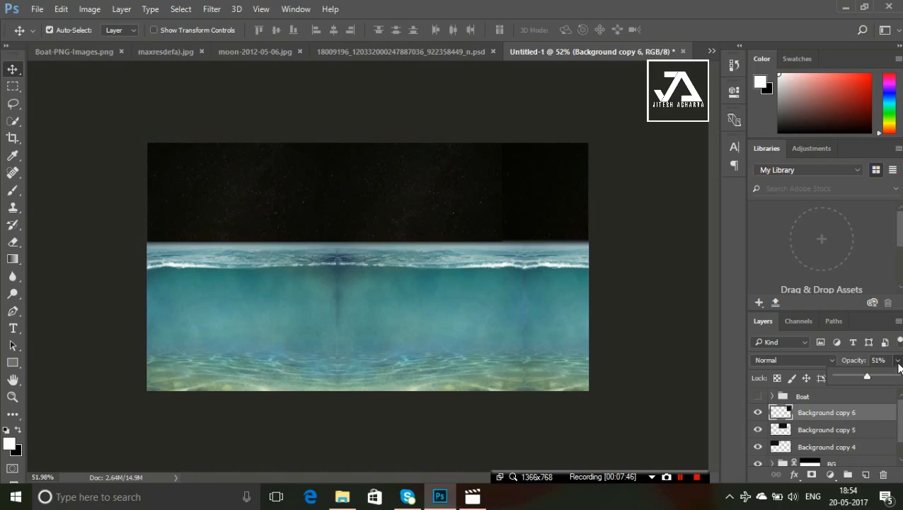
{"action": "left_click", "coordinate": [897, 361]}
{"action": "left_click", "coordinate": [871, 429]}
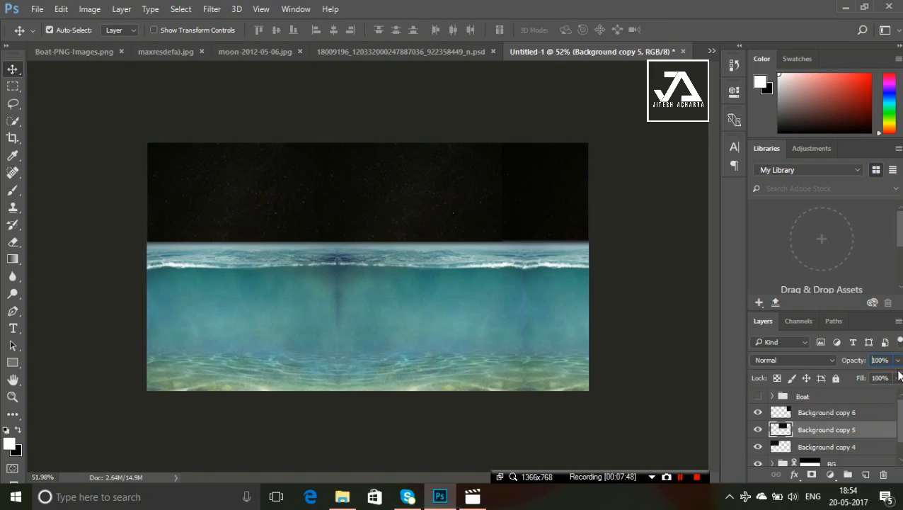
{"action": "left_click", "coordinate": [898, 360]}
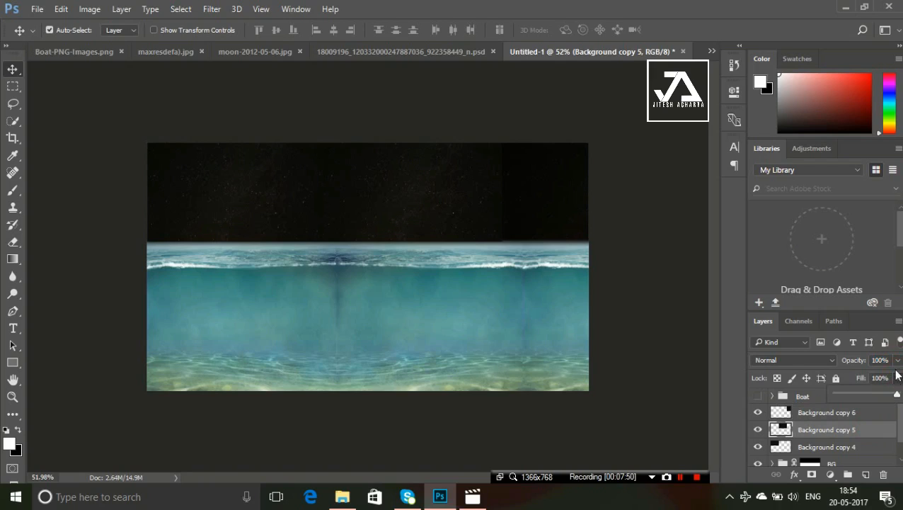
{"action": "left_click_drag", "start_coordinate": [897, 378], "coordinate": [867, 376]}
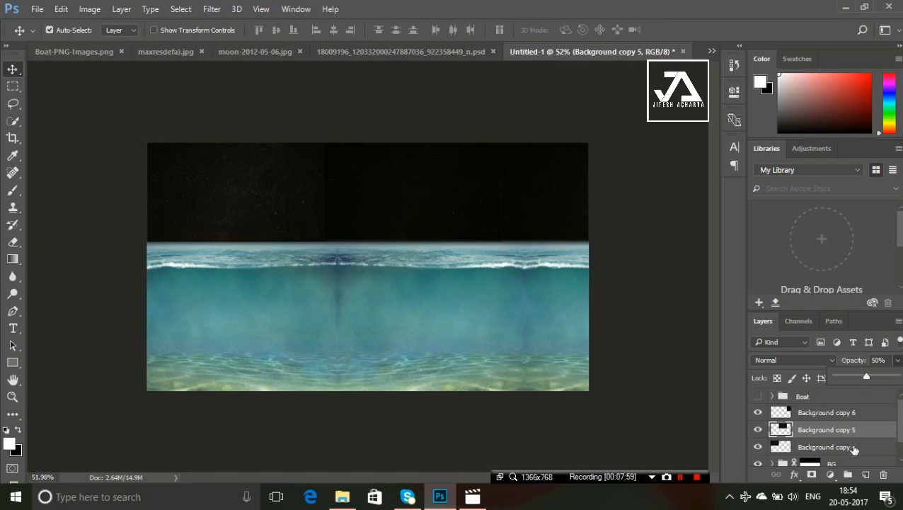
{"action": "left_click", "coordinate": [854, 450]}
{"action": "left_click", "coordinate": [898, 359]}
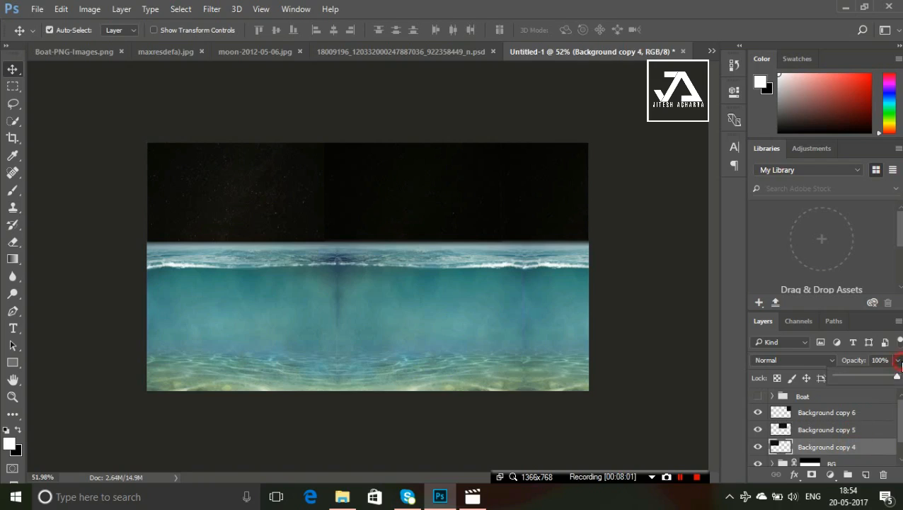
{"action": "left_click_drag", "start_coordinate": [898, 377], "coordinate": [870, 378]}
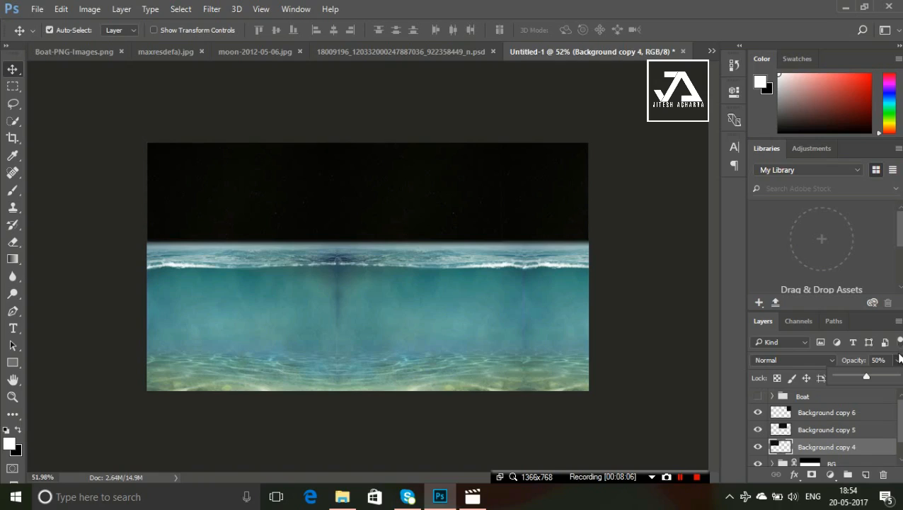
{"action": "left_click", "coordinate": [898, 361]}
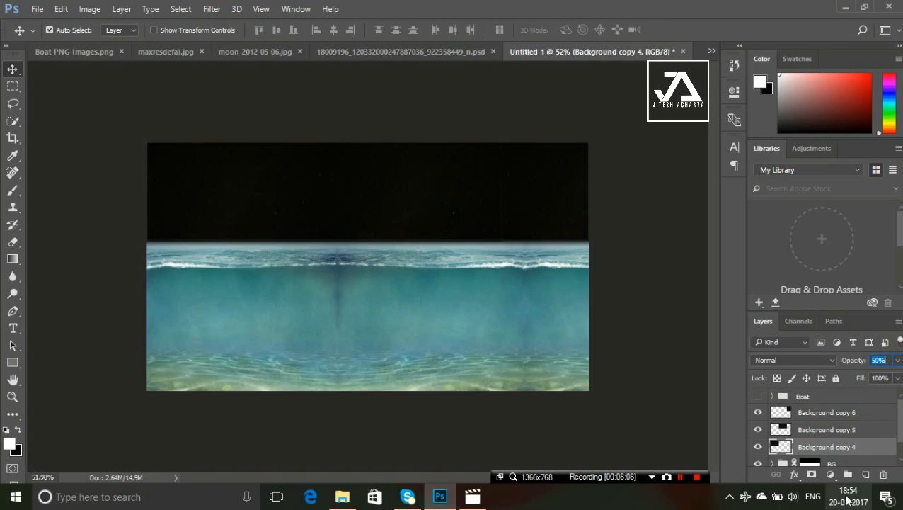
Group the three star layers and rename the group Stars.
{"action": "left_click", "coordinate": [847, 432], "text": "shift"}
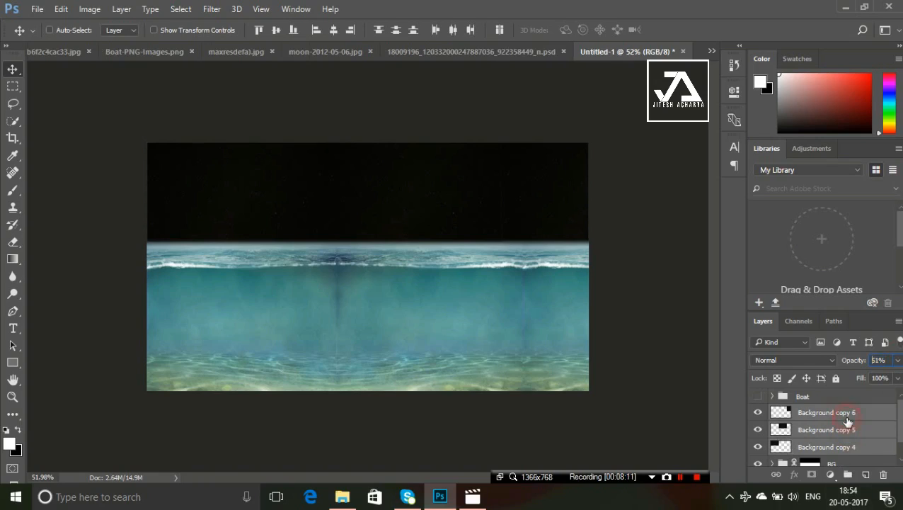
{"action": "left_click", "coordinate": [844, 414], "text": "shift"}
{"action": "left_click", "coordinate": [849, 474]}
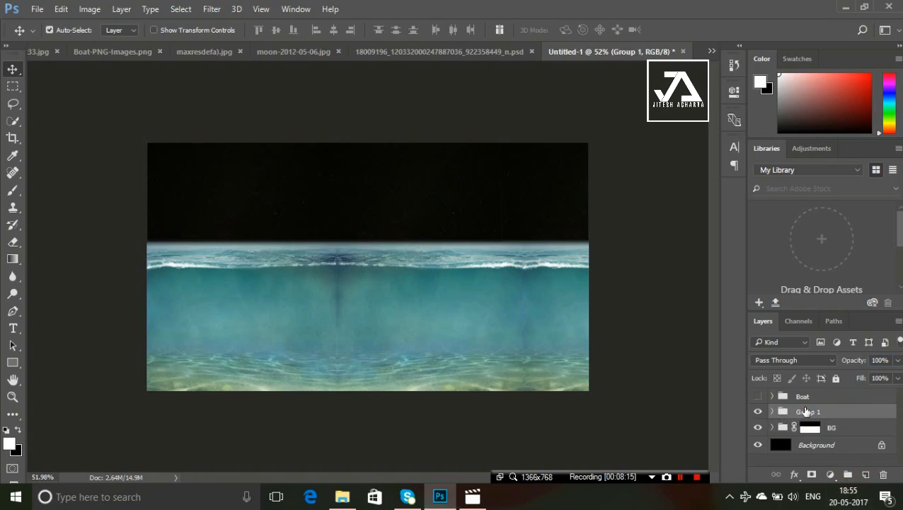
{"action": "double_click", "coordinate": [804, 409]}
{"action": "key", "text": "BackSpace"}
{"action": "key", "text": "Return"}
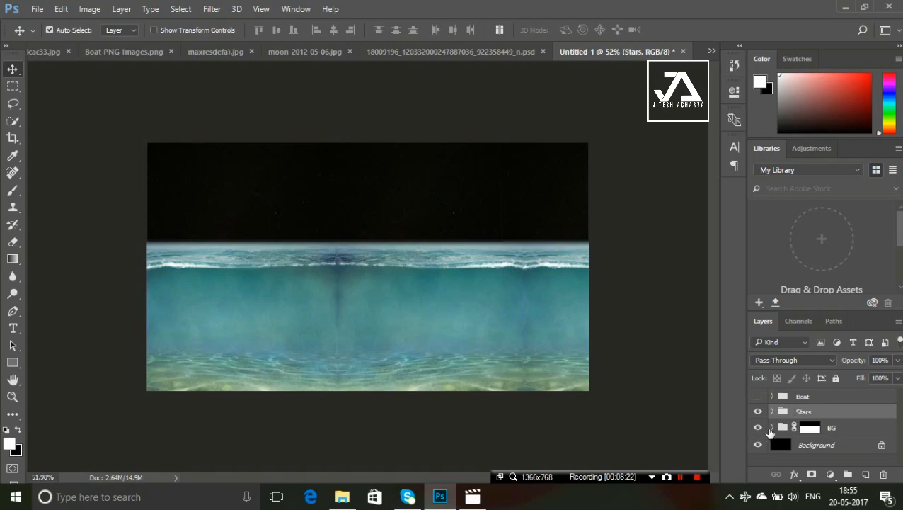
Start a Camera Raw Filter on Background copy 3 in the BG group with Clarity +43, Vibrance +27, Saturation +15 and Blacks -52.
{"action": "left_click", "coordinate": [771, 427]}
{"action": "left_click", "coordinate": [809, 450]}
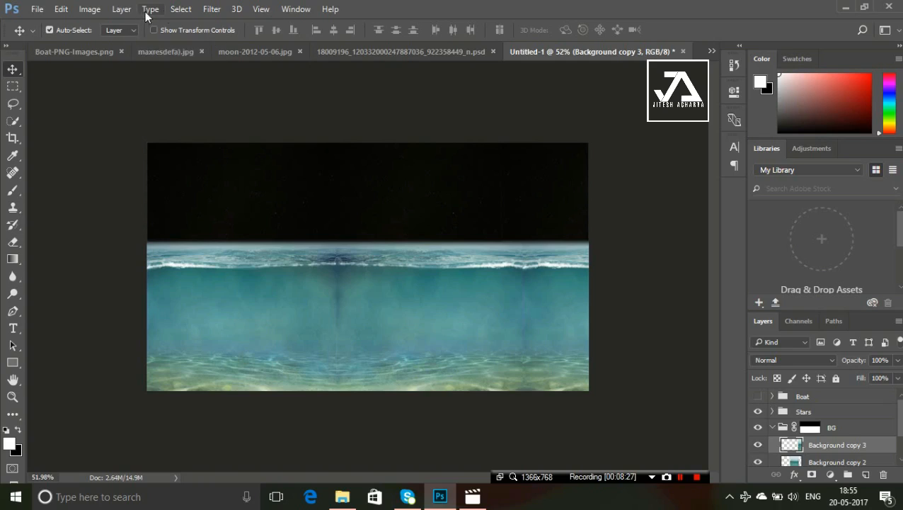
{"action": "left_click", "coordinate": [212, 9]}
{"action": "left_click", "coordinate": [242, 86]}
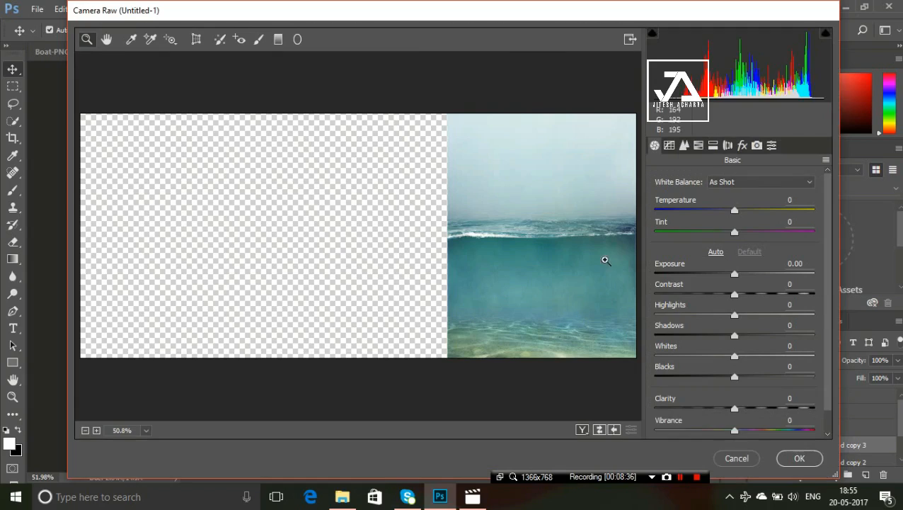
{"action": "scroll", "coordinate": [739, 398], "scroll_direction": "down", "scroll_amount": 1}
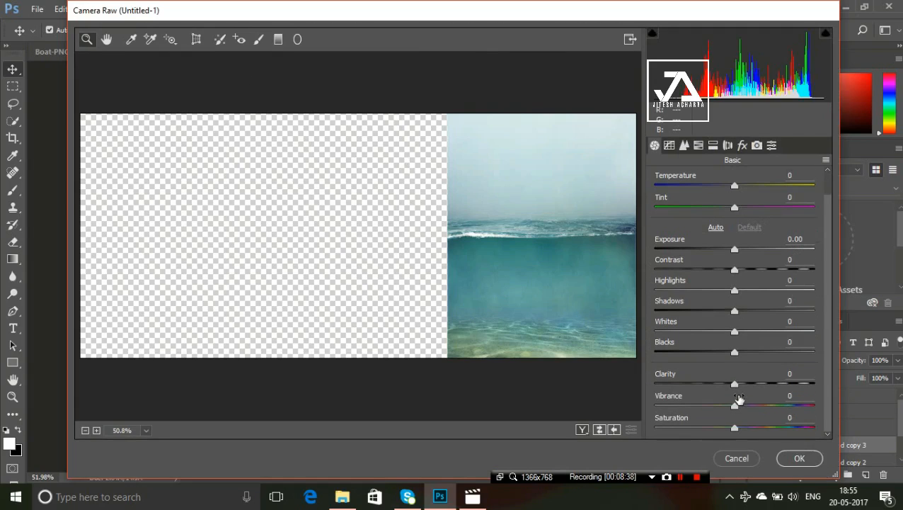
{"action": "left_click_drag", "start_coordinate": [736, 383], "coordinate": [745, 433]}
{"action": "left_click", "coordinate": [735, 406]}
{"action": "left_click_drag", "start_coordinate": [734, 354], "coordinate": [695, 353]}
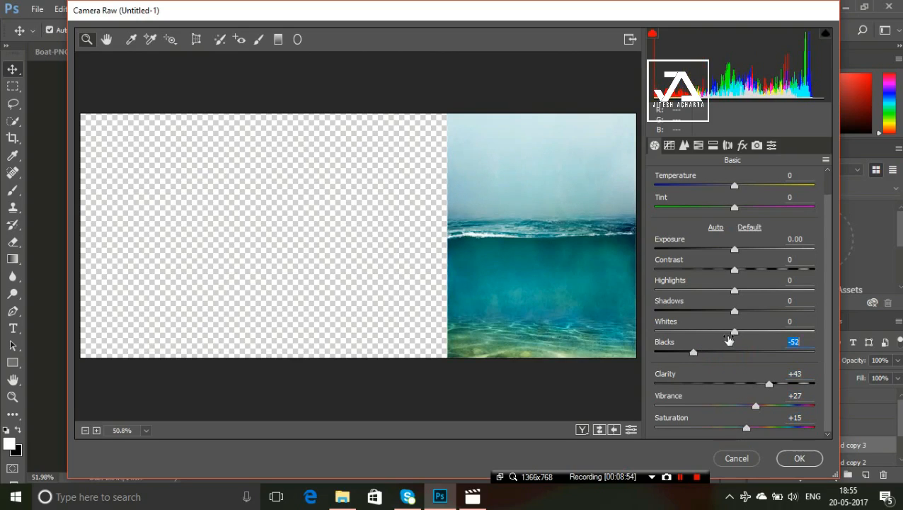
Set Whites -53, Shadows -40, Highlights -100, Contrast +33 and Exposure -1.15, and apply the Camera Raw Filter.
{"action": "left_click_drag", "start_coordinate": [734, 331], "coordinate": [594, 289]}
{"action": "left_click_drag", "start_coordinate": [735, 269], "coordinate": [716, 251]}
{"action": "left_click", "coordinate": [735, 250]}
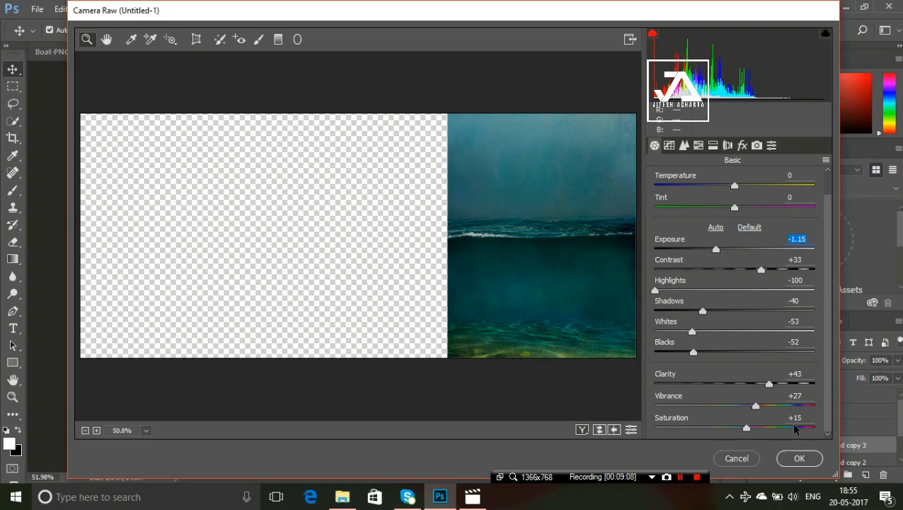
{"action": "left_click", "coordinate": [799, 458]}
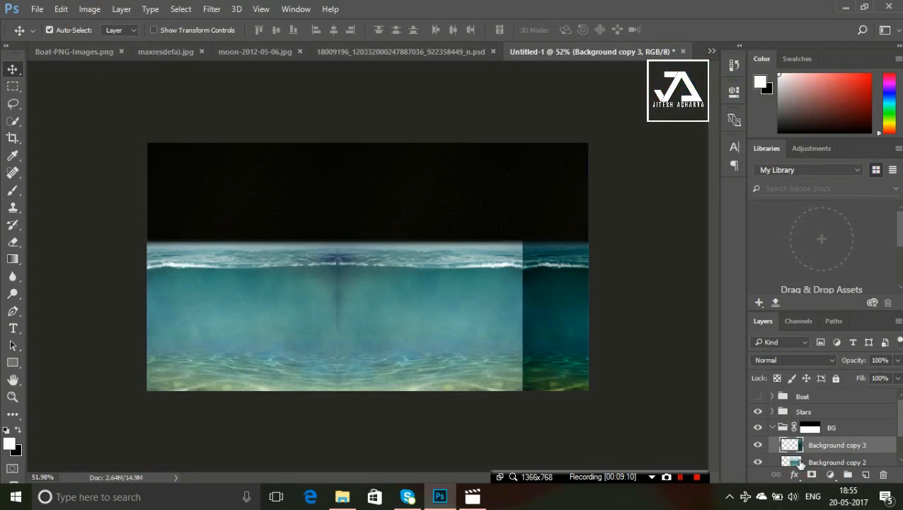
Reapply the last Camera Raw Filter to the Background copy 2 and Background copy ocean layers.
{"action": "left_click", "coordinate": [832, 461]}
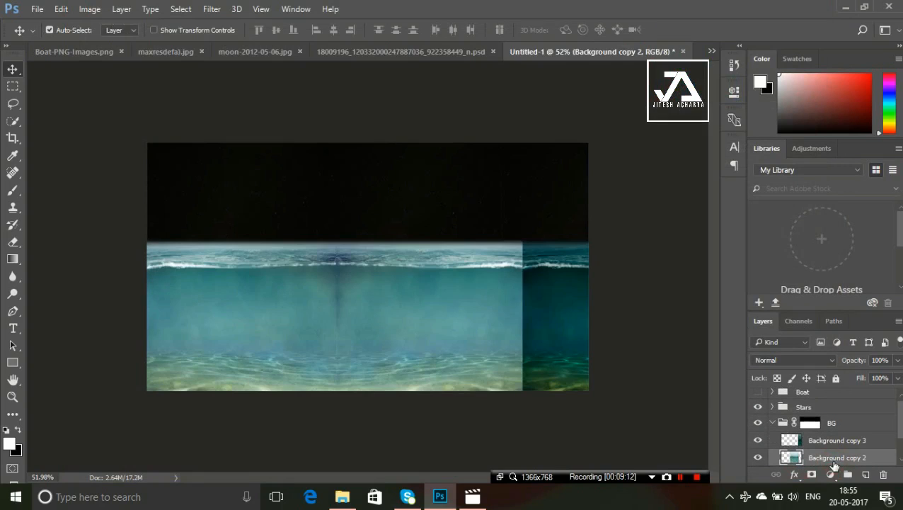
{"action": "left_click", "coordinate": [204, 9]}
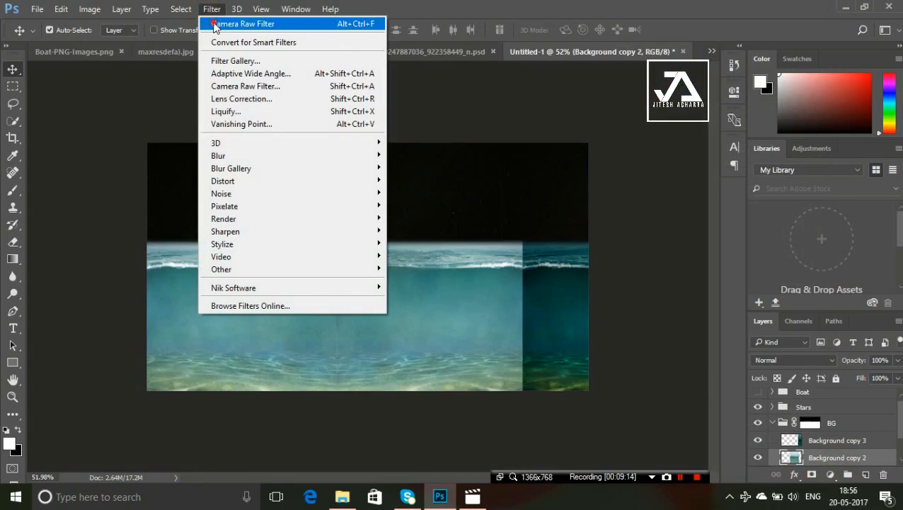
{"action": "left_click", "coordinate": [213, 24]}
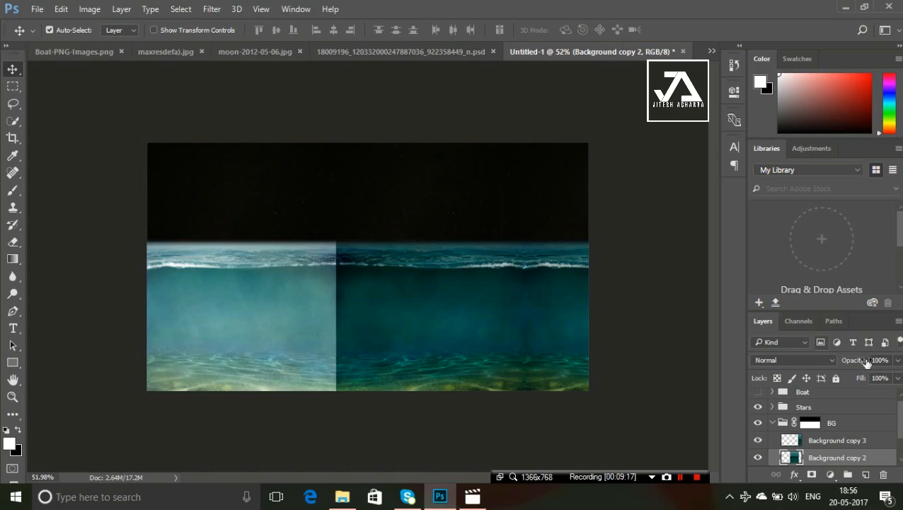
{"action": "scroll", "coordinate": [824, 425], "scroll_direction": "down", "scroll_amount": 2}
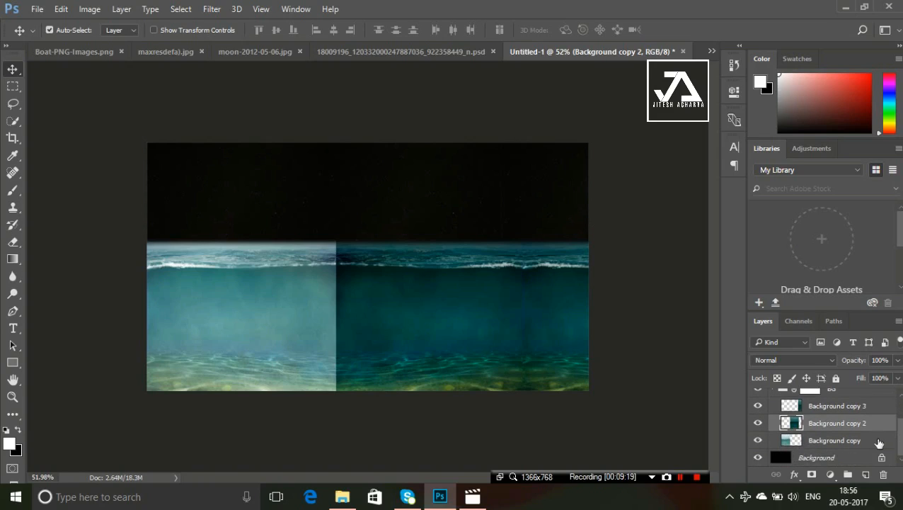
{"action": "left_click", "coordinate": [865, 441]}
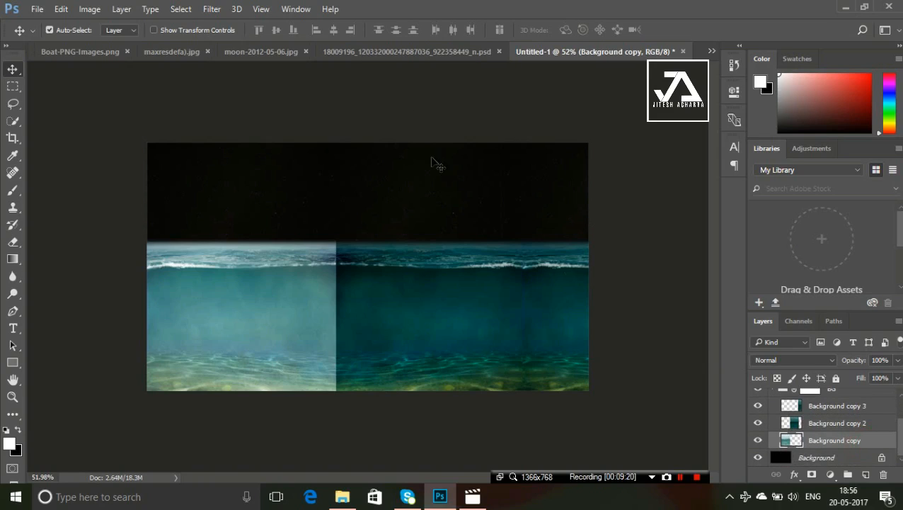
{"action": "left_click", "coordinate": [212, 9]}
{"action": "left_click", "coordinate": [221, 24]}
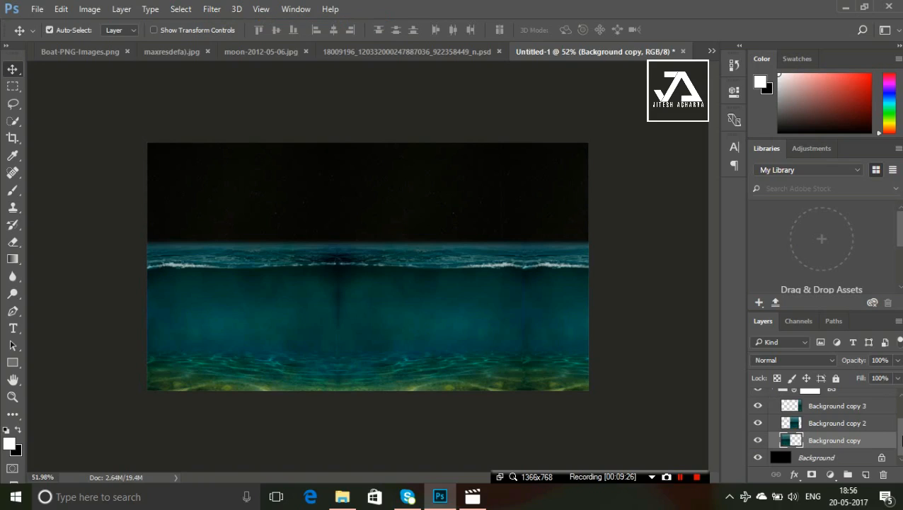
Collapse the BG group.
{"action": "left_click_drag", "start_coordinate": [900, 436], "coordinate": [901, 424]}
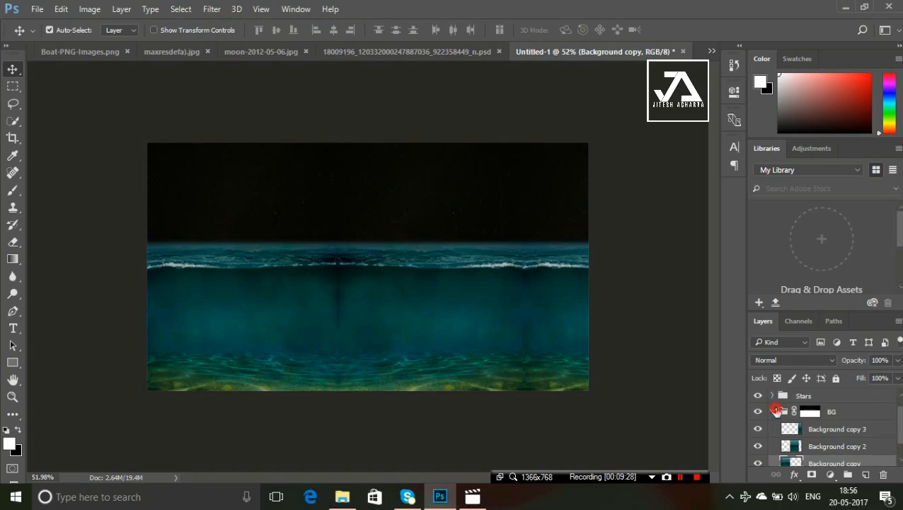
{"action": "left_click", "coordinate": [777, 411]}
{"action": "left_click", "coordinate": [772, 411]}
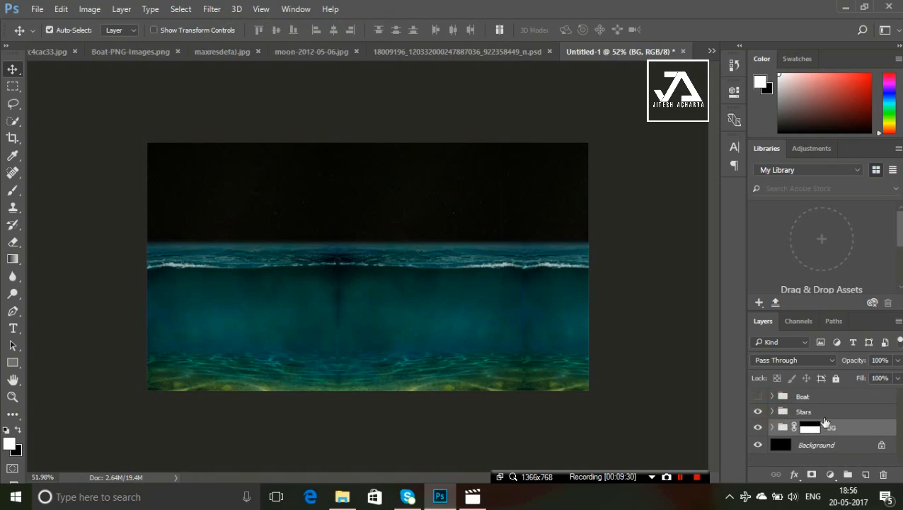
Make the Boat group visible and expand it to show its layers.
{"action": "left_click", "coordinate": [759, 397]}
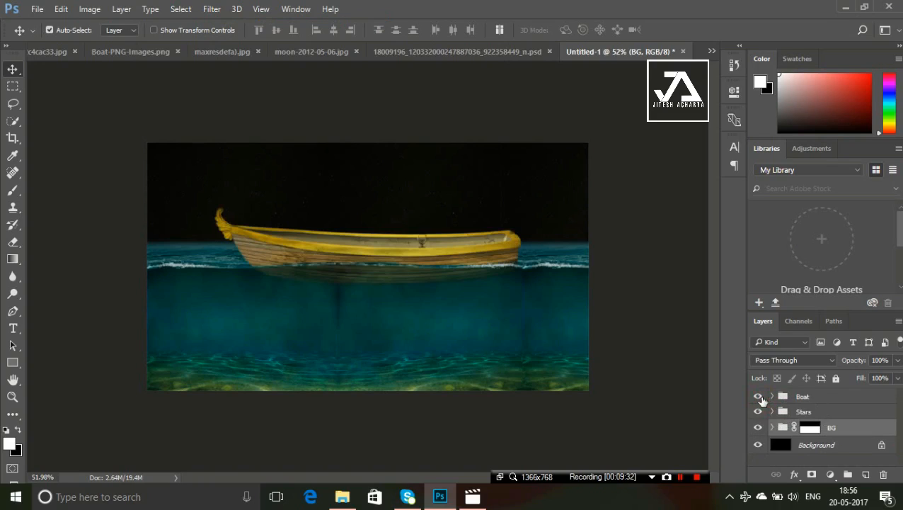
{"action": "left_click", "coordinate": [786, 398]}
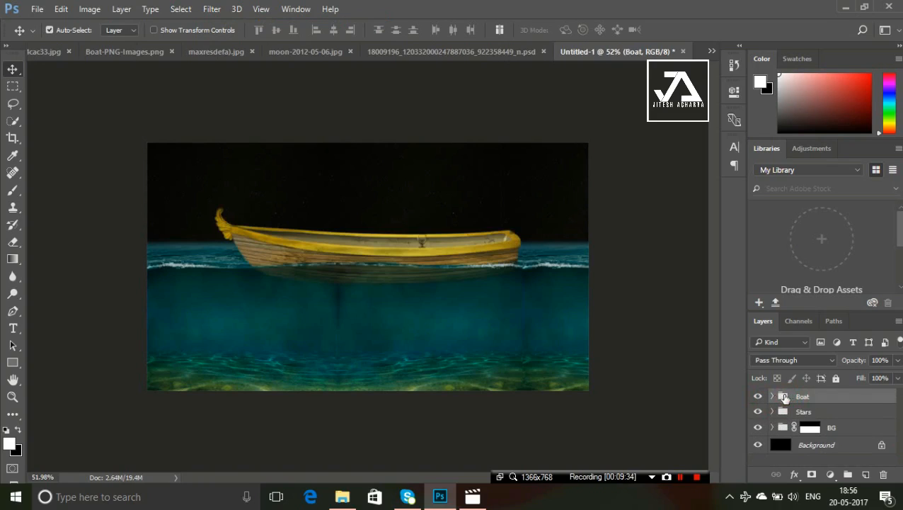
{"action": "left_click", "coordinate": [772, 397]}
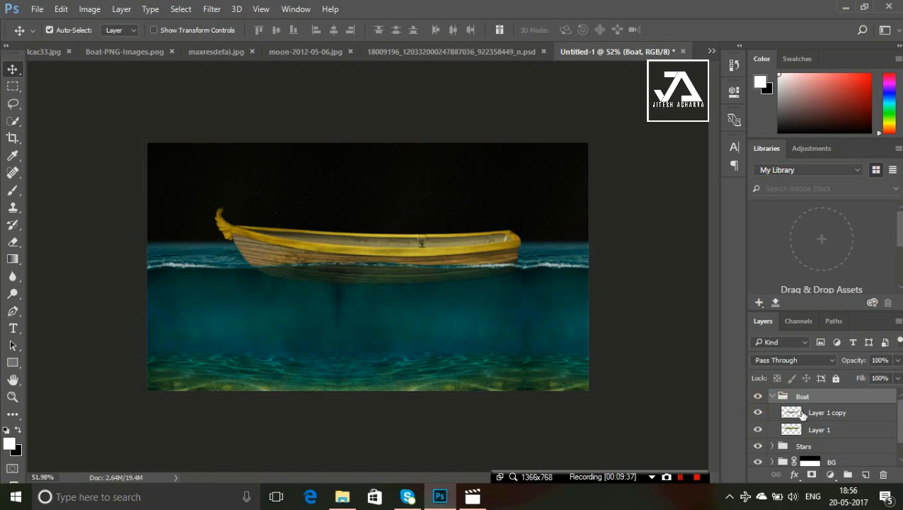
Reapply the last Camera Raw Filter to Layer 1 copy and Layer 1 of the boat, and collapse the Boat group.
{"action": "left_click", "coordinate": [802, 414]}
{"action": "left_click", "coordinate": [212, 9]}
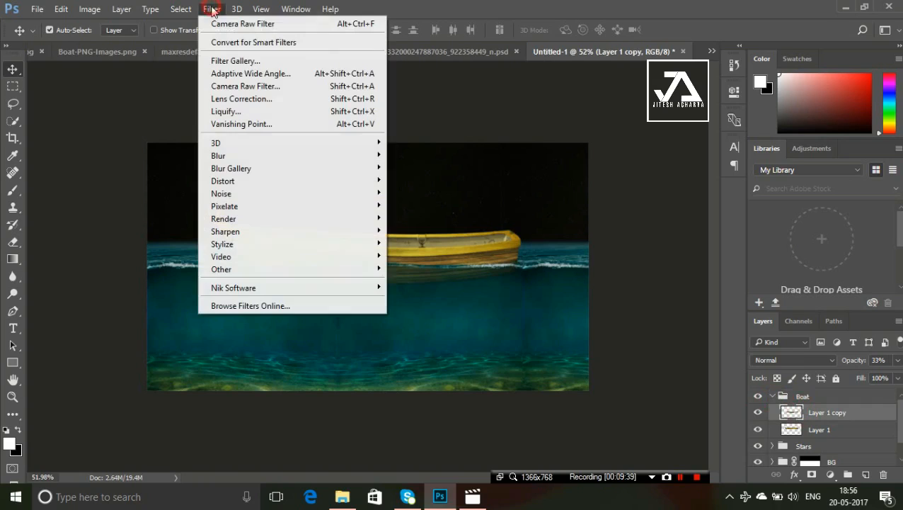
{"action": "left_click", "coordinate": [265, 25]}
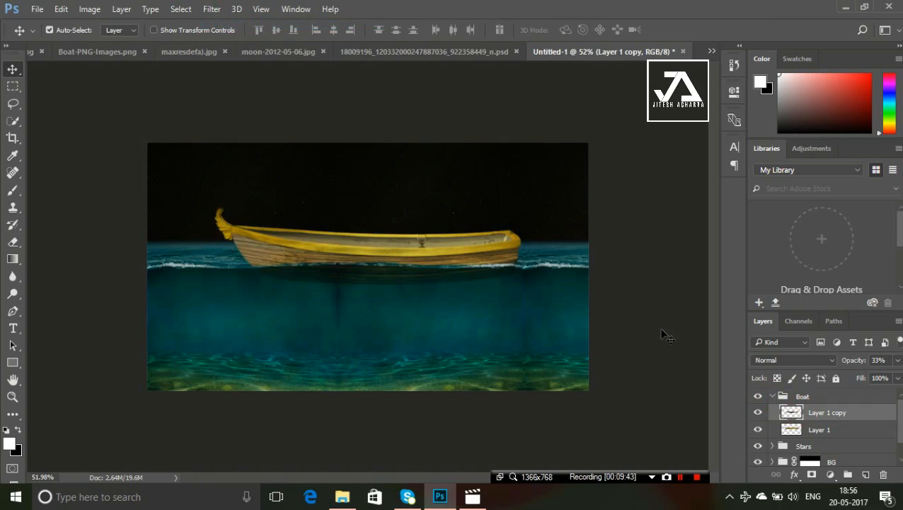
{"action": "left_click", "coordinate": [804, 428]}
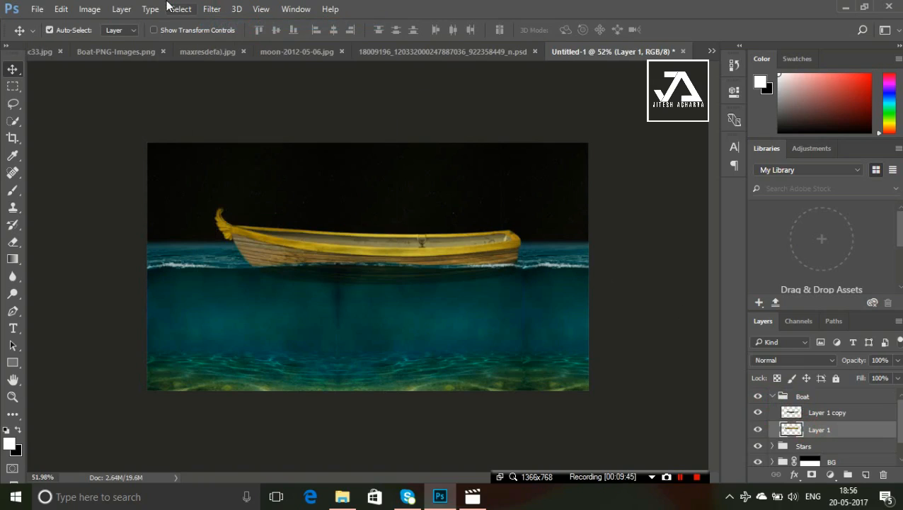
{"action": "left_click", "coordinate": [211, 8]}
{"action": "left_click", "coordinate": [216, 25]}
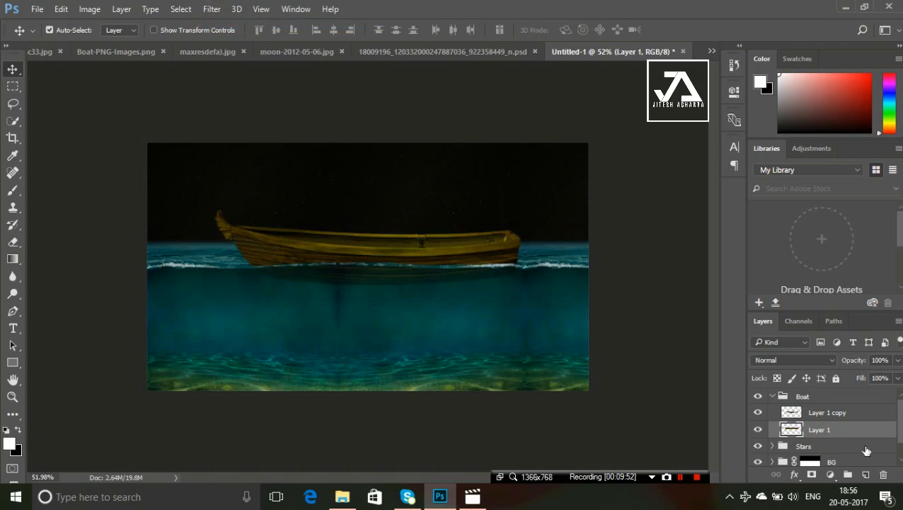
{"action": "left_click", "coordinate": [774, 398]}
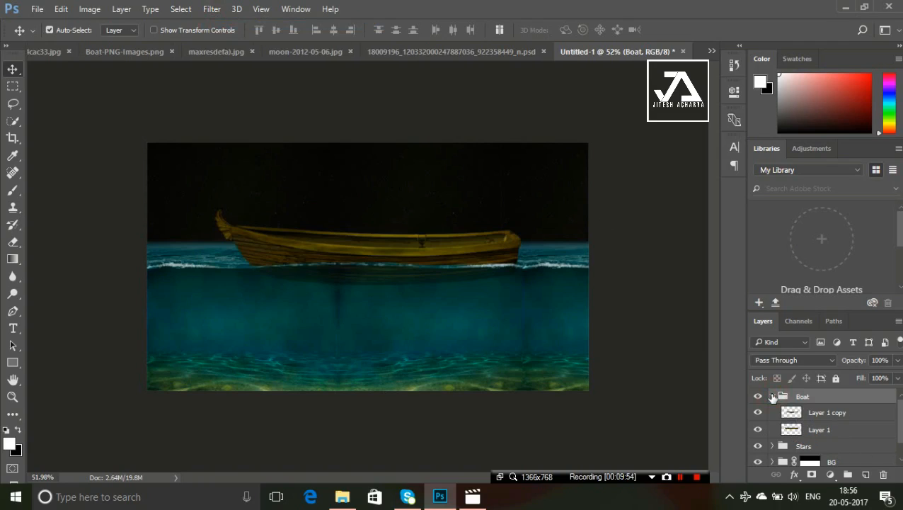
{"action": "left_click", "coordinate": [772, 397]}
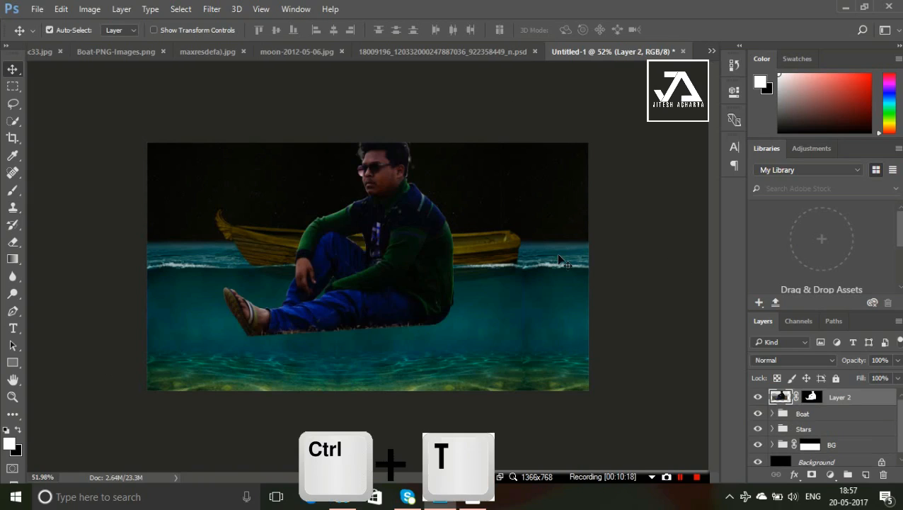
Free-transform the seated man on Layer 2 to about 49% scale, rotate him about 3.5°, and place him sitting inside the boat.
{"action": "key", "text": "ctrl+t"}
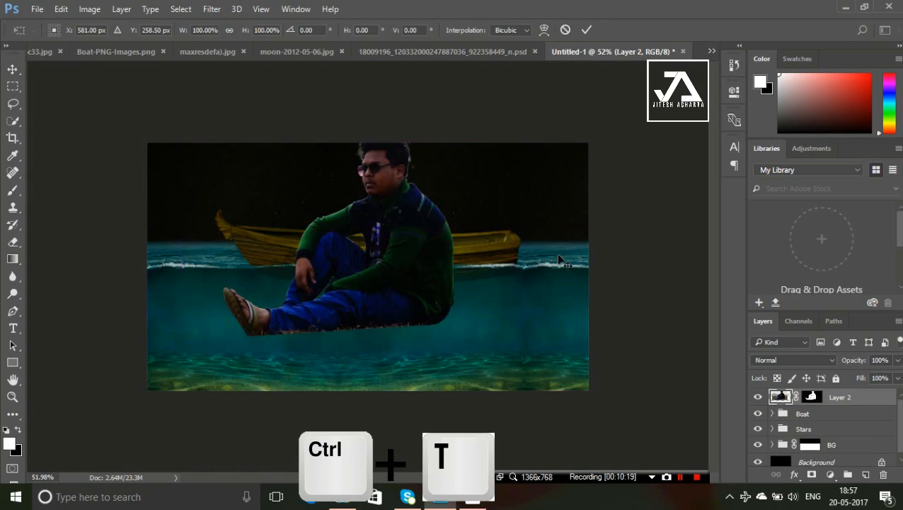
{"action": "left_click_drag", "start_coordinate": [428, 277], "coordinate": [439, 186]}
{"action": "key", "text": "shift+alt"}
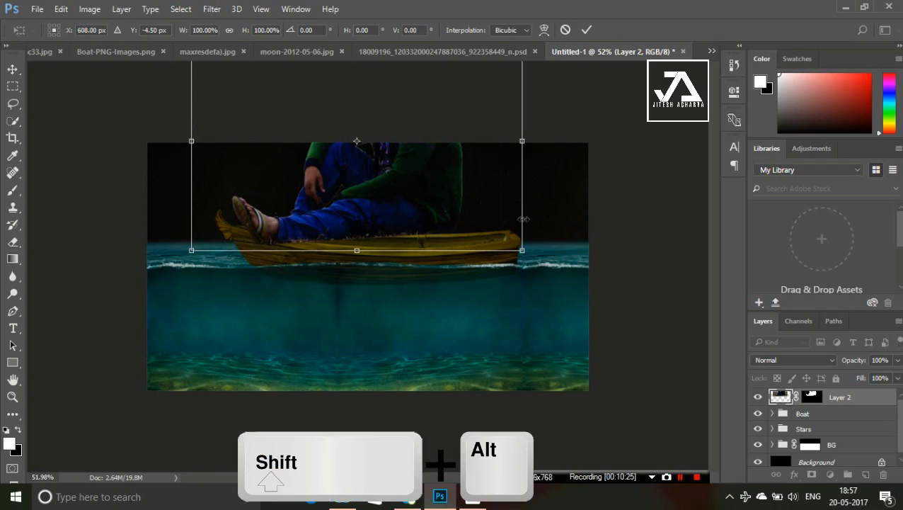
{"action": "left_click_drag", "start_coordinate": [522, 250], "coordinate": [442, 197]}
{"action": "left_click_drag", "start_coordinate": [407, 150], "coordinate": [440, 220]}
{"action": "left_click_drag", "start_coordinate": [379, 103], "coordinate": [382, 102]}
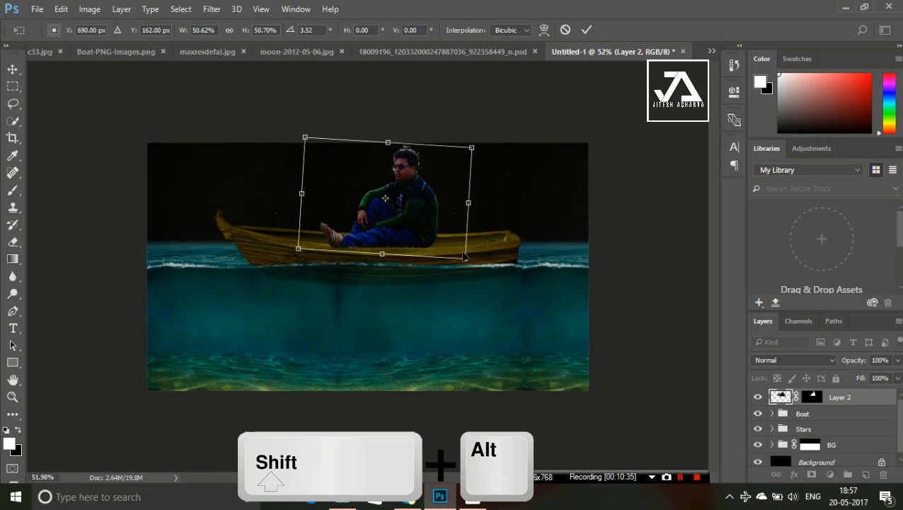
{"action": "left_click_drag", "start_coordinate": [464, 256], "coordinate": [463, 255]}
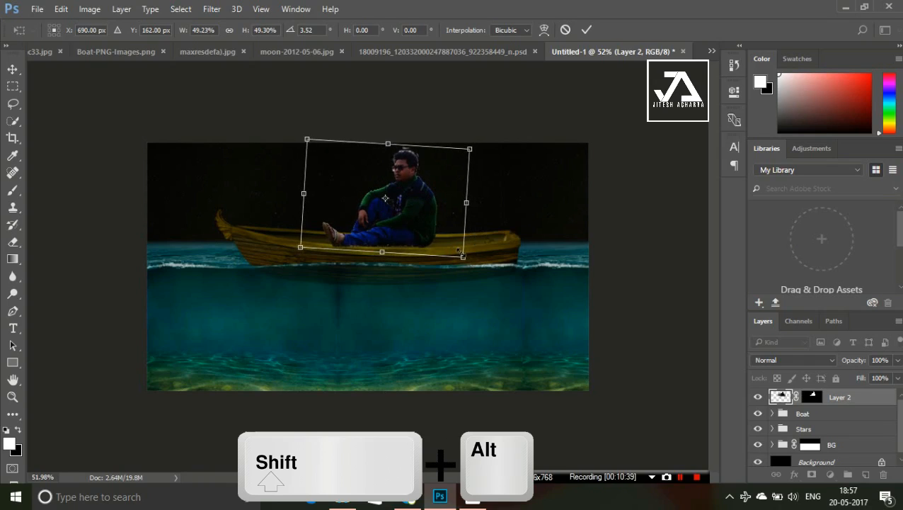
{"action": "left_click_drag", "start_coordinate": [424, 212], "coordinate": [423, 221]}
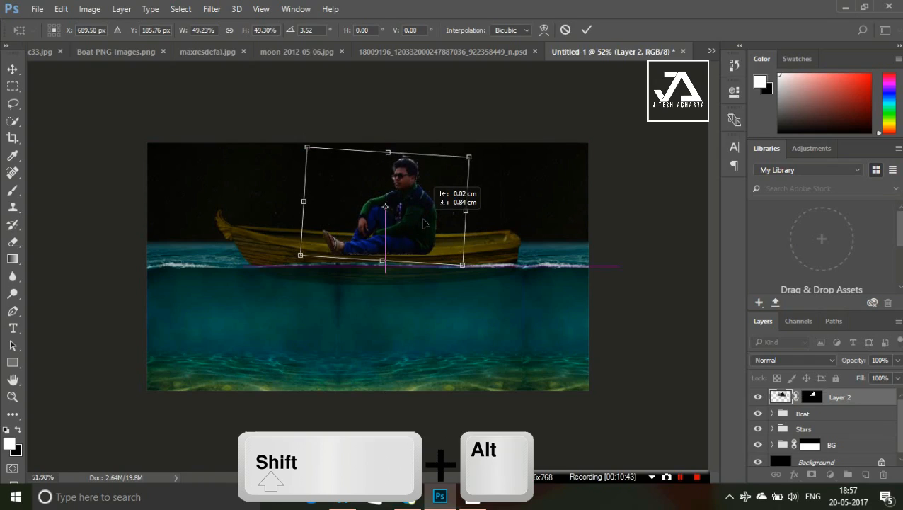
{"action": "left_click_drag", "start_coordinate": [424, 221], "coordinate": [425, 224]}
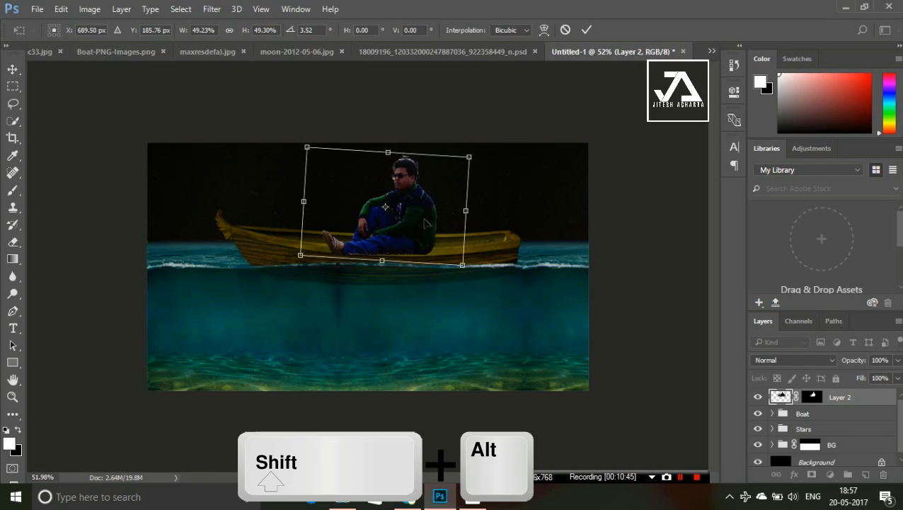
{"action": "key", "text": "Return"}
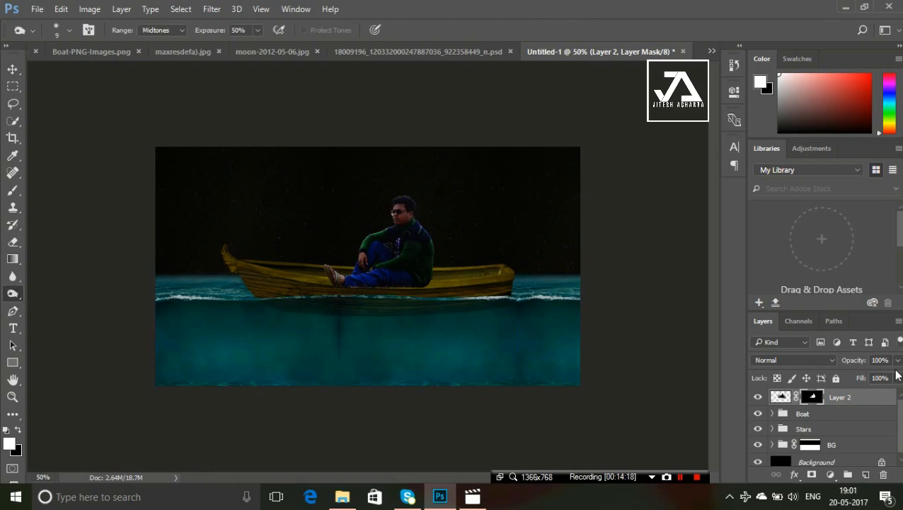
Lower Layer 2's opacity to 60% and, on its mask, erase the man's parts below the boat's near rim with a 35 px eraser.
{"action": "left_click", "coordinate": [898, 360]}
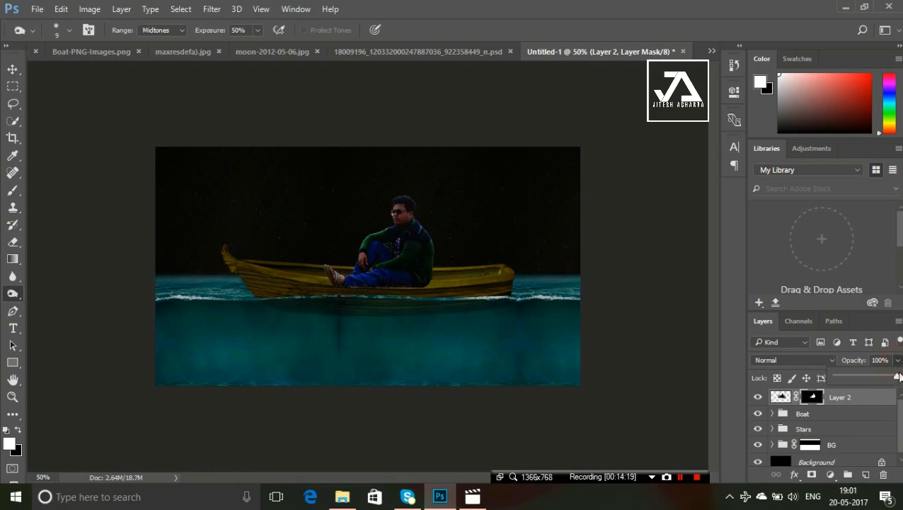
{"action": "left_click_drag", "start_coordinate": [896, 377], "coordinate": [874, 380]}
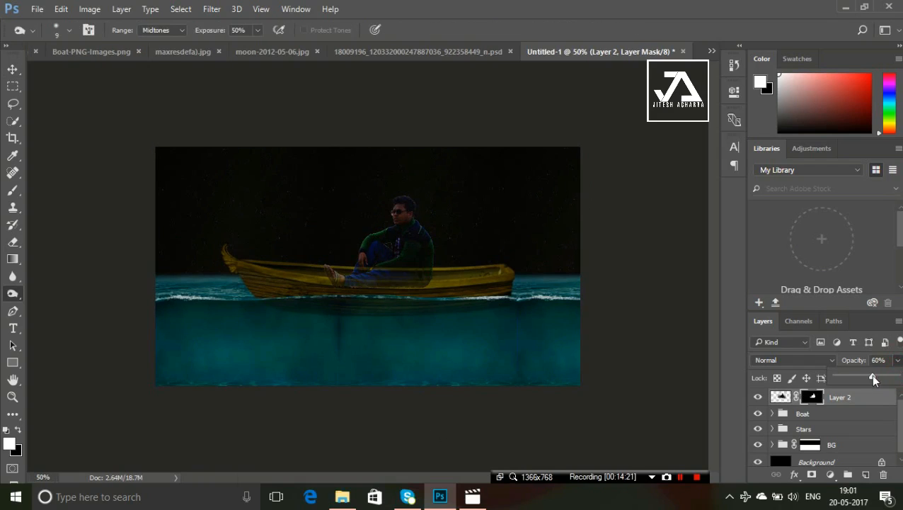
{"action": "key", "text": "ctrl+plus"}
{"action": "key", "text": "ctrl+plus"}
{"action": "key", "text": "ctrl+plus"}
{"action": "key", "text": "ctrl+plus"}
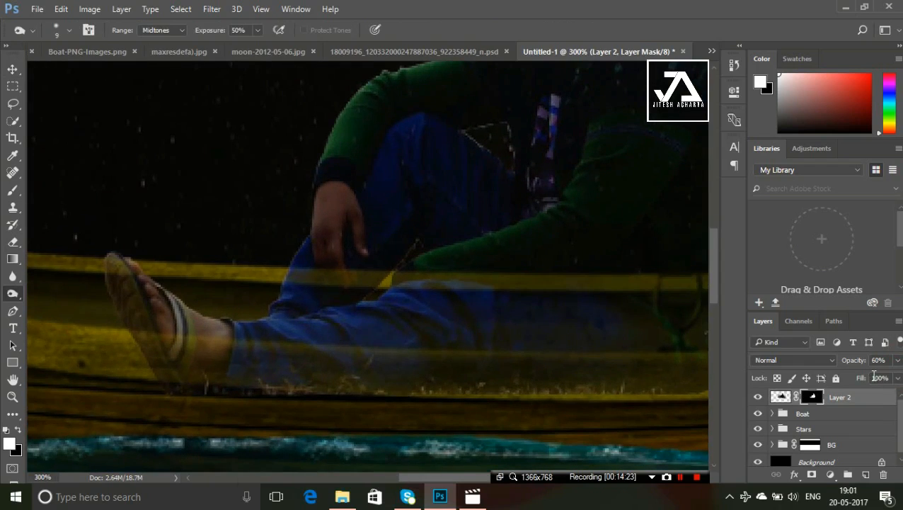
{"action": "left_click", "coordinate": [13, 242]}
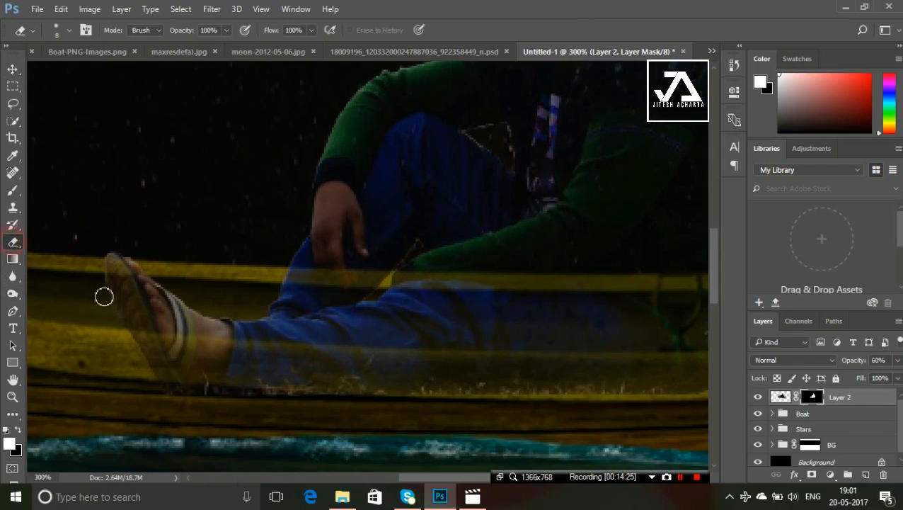
{"action": "key", "text": "bracketright"}
{"action": "key", "text": "bracketright"}
{"action": "key", "text": "bracketright"}
{"action": "key", "text": "bracketright"}
{"action": "key", "text": "bracketright"}
{"action": "key", "text": "bracketright"}
{"action": "key", "text": "bracketright"}
{"action": "mouse_move", "coordinate": [111, 340]}
{"action": "left_mouse_down"}
{"action": "mouse_move", "coordinate": [141, 345]}
{"action": "mouse_move", "coordinate": [114, 341]}
{"action": "mouse_move", "coordinate": [604, 361]}
{"action": "left_mouse_up"}
{"action": "left_click_drag", "start_coordinate": [410, 480], "coordinate": [467, 480]}
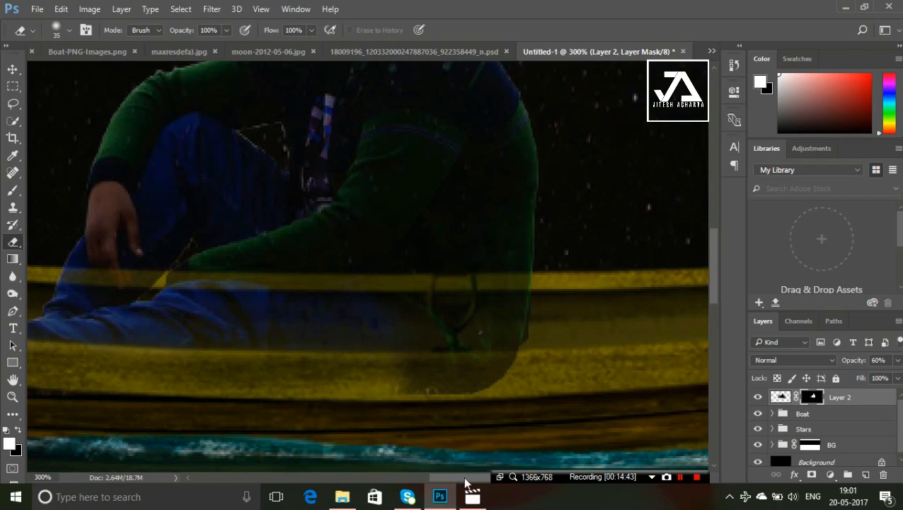
{"action": "mouse_move", "coordinate": [499, 361]}
{"action": "left_mouse_down"}
{"action": "mouse_move", "coordinate": [376, 367]}
{"action": "mouse_move", "coordinate": [559, 362]}
{"action": "left_mouse_up"}
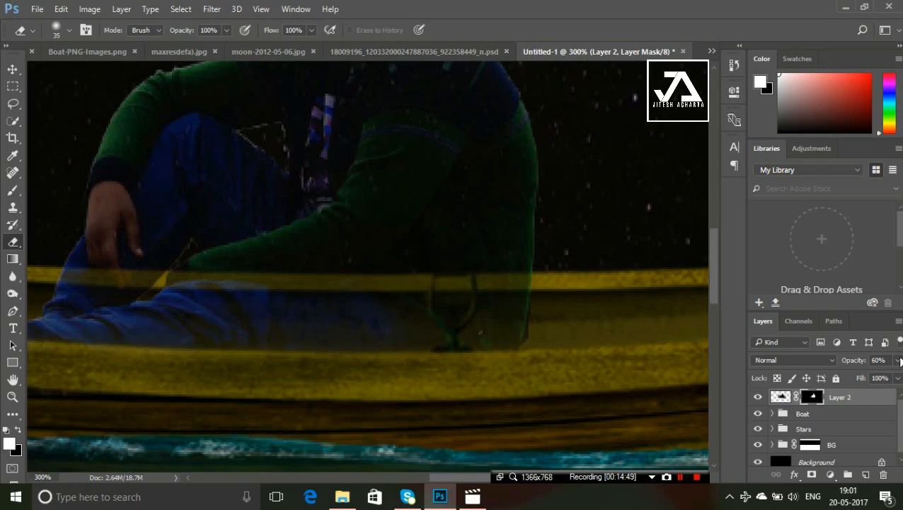
Set Layer 2's opacity to 100%.
{"action": "left_click", "coordinate": [900, 361]}
{"action": "left_click_drag", "start_coordinate": [870, 376], "coordinate": [897, 376]}
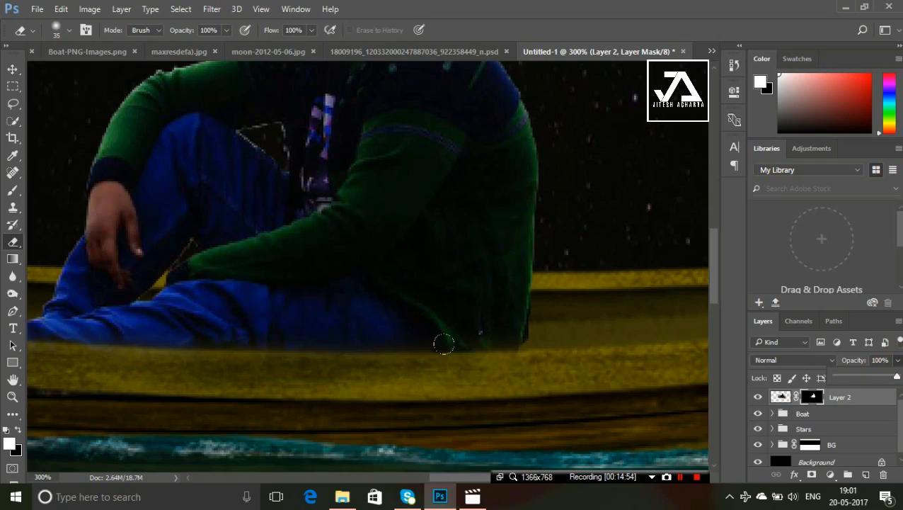
{"action": "left_click_drag", "start_coordinate": [460, 478], "coordinate": [405, 479]}
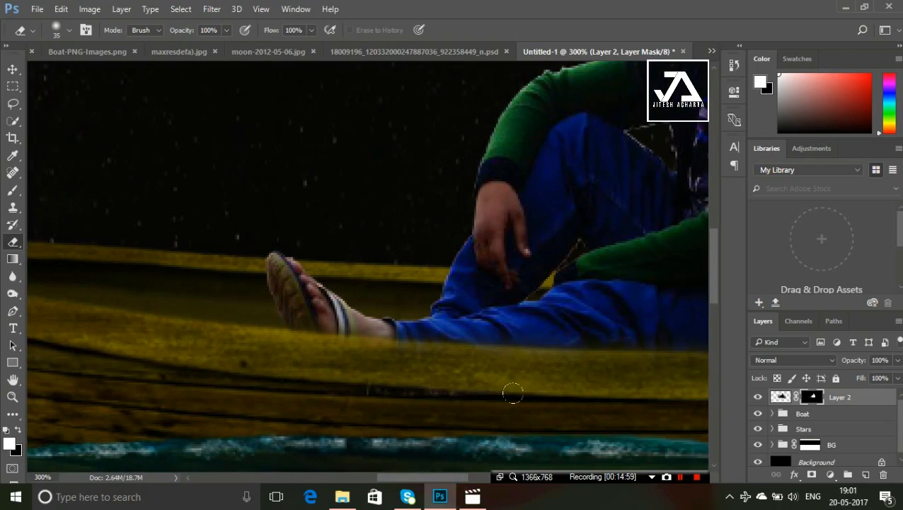
Try erasing on Layer 2's mask with swapped colours to bring back the hidden part of the foot, and undo it.
{"action": "key", "text": "x"}
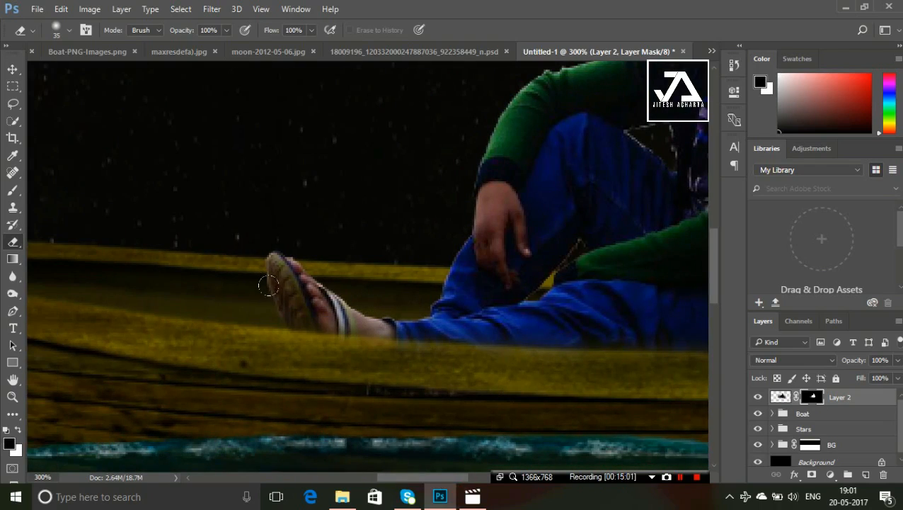
{"action": "mouse_move", "coordinate": [268, 285]}
{"action": "left_mouse_down"}
{"action": "mouse_move", "coordinate": [292, 302]}
{"action": "mouse_move", "coordinate": [298, 295]}
{"action": "mouse_move", "coordinate": [340, 306]}
{"action": "mouse_move", "coordinate": [308, 338]}
{"action": "mouse_move", "coordinate": [351, 365]}
{"action": "mouse_move", "coordinate": [390, 346]}
{"action": "left_mouse_up"}
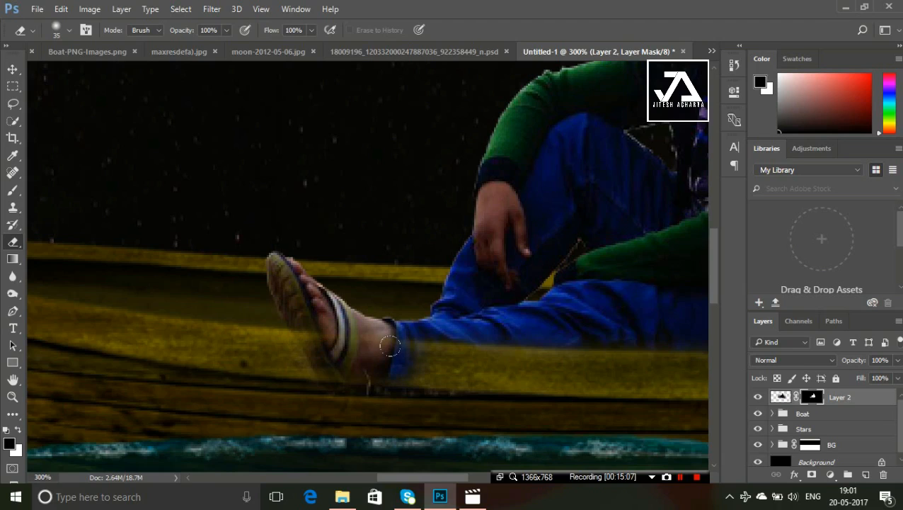
{"action": "key", "text": "ctrl+z"}
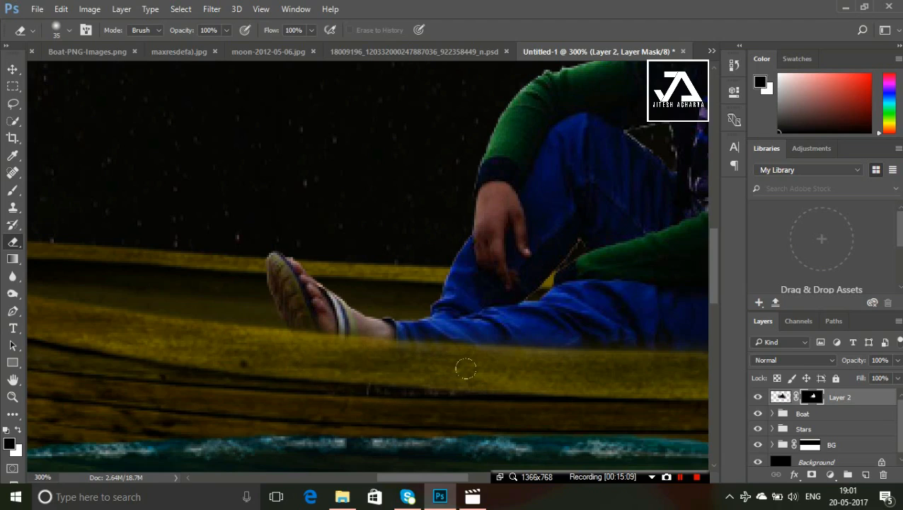
{"action": "scroll", "coordinate": [466, 368], "scroll_direction": "down", "scroll_amount": 5}
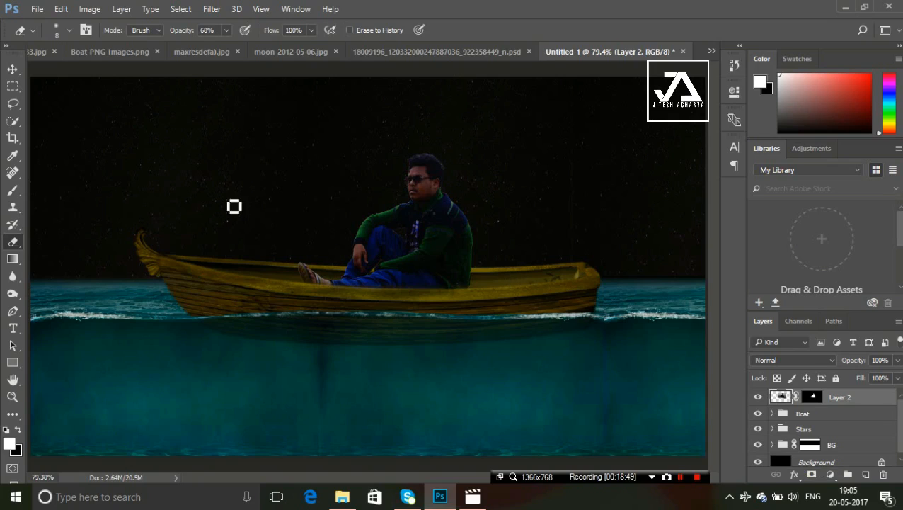
Darken the man on Layer 2 with the Camera Raw Filter: Exposure -0.70, Contrast +33, Shadows -7 and Blacks -6.
{"action": "left_click", "coordinate": [213, 9]}
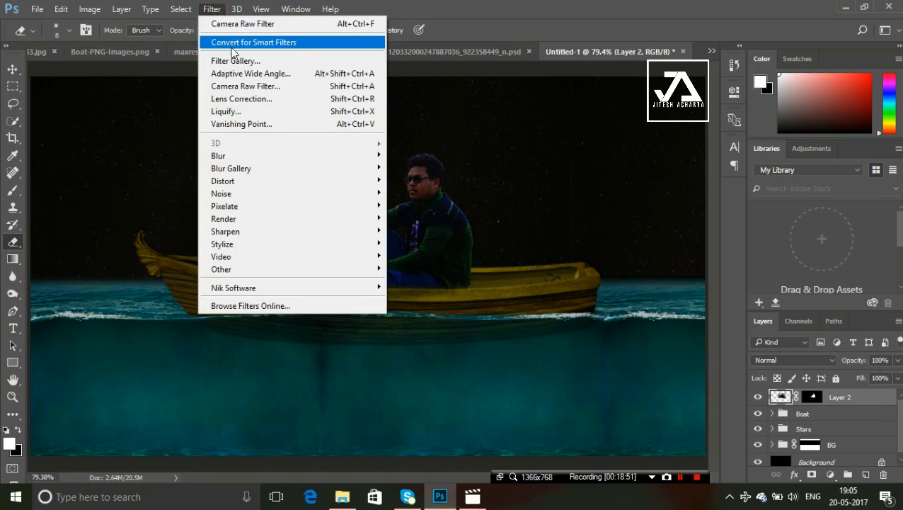
{"action": "left_click", "coordinate": [244, 87]}
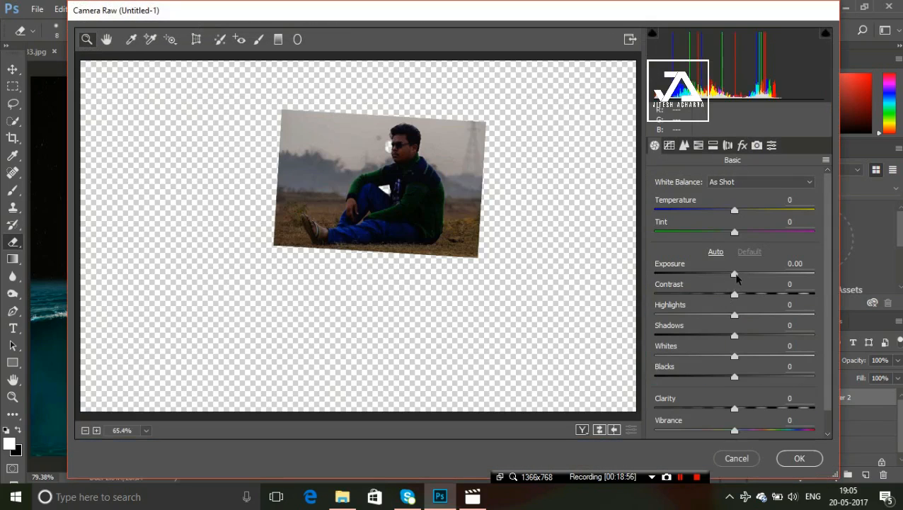
{"action": "left_click_drag", "start_coordinate": [735, 275], "coordinate": [761, 294]}
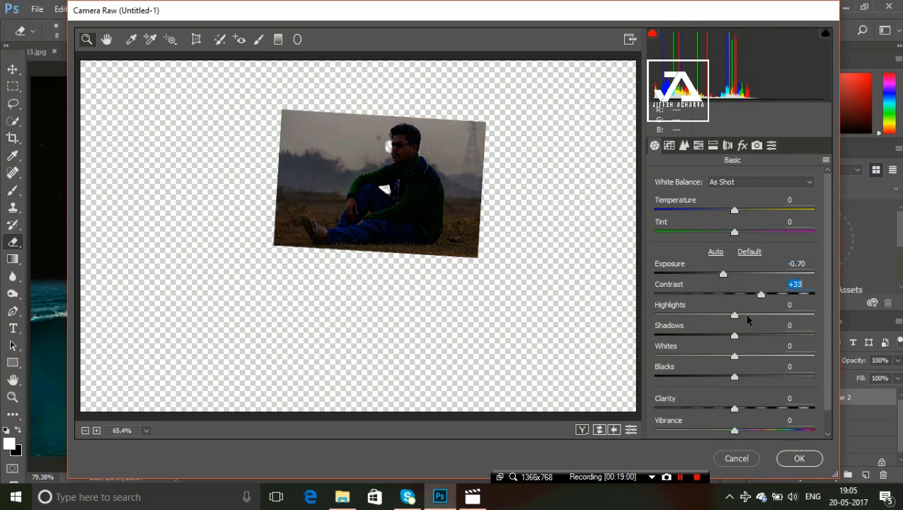
{"action": "left_click", "coordinate": [734, 335]}
{"action": "left_click_drag", "start_coordinate": [734, 337], "coordinate": [730, 337]}
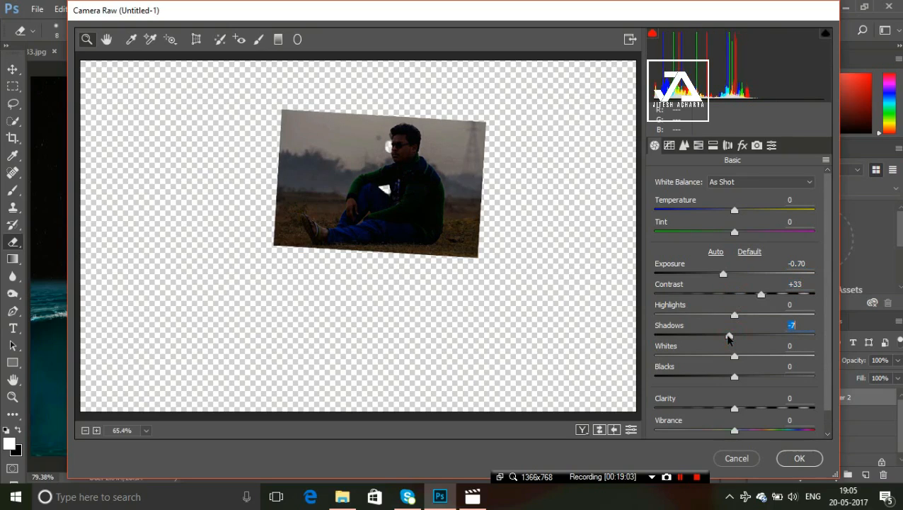
{"action": "left_click", "coordinate": [736, 379]}
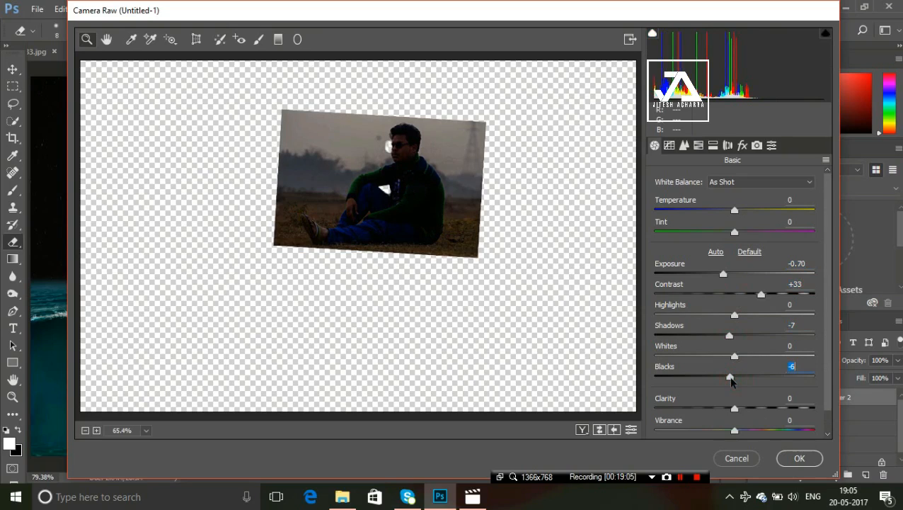
{"action": "left_click", "coordinate": [799, 459]}
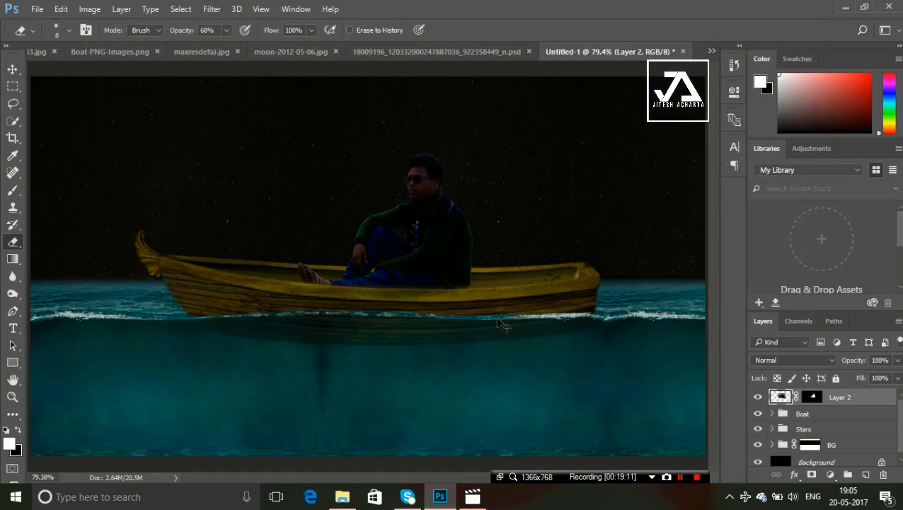
{"action": "key", "text": "ctrl+minus"}
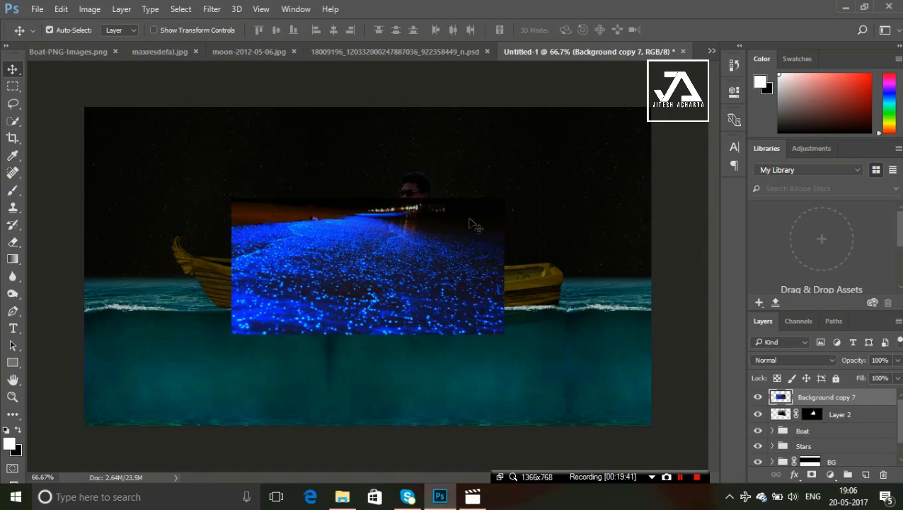
Enlarge the eraser to 90 px and soften the upper-left corner of Background copy 7 at 68% opacity.
{"action": "left_click", "coordinate": [13, 242]}
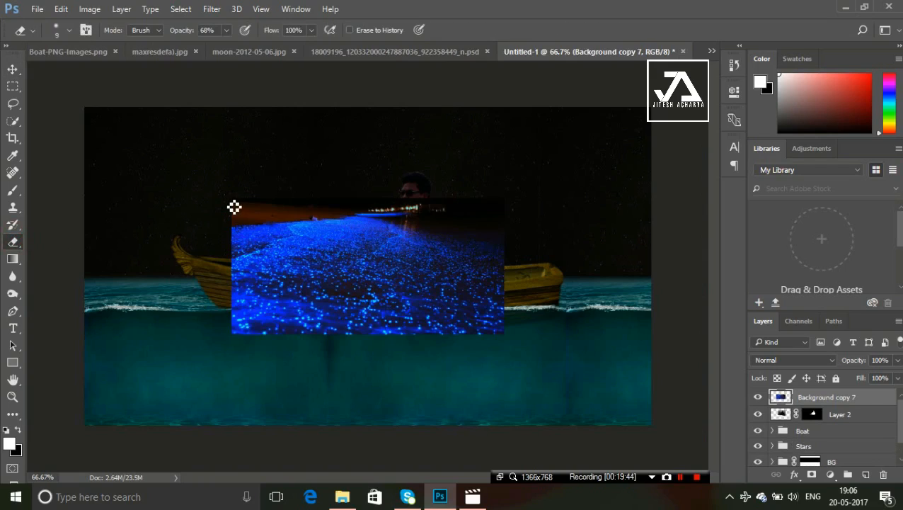
{"action": "key", "text": "bracketright"}
{"action": "key", "text": "bracketright"}
{"action": "key", "text": "bracketright"}
{"action": "key", "text": "bracketright"}
{"action": "key", "text": "bracketright"}
{"action": "key", "text": "bracketright"}
{"action": "key", "text": "bracketright"}
{"action": "key", "text": "bracketright"}
{"action": "mouse_move", "coordinate": [227, 191]}
{"action": "left_mouse_down"}
{"action": "mouse_move", "coordinate": [262, 191]}
{"action": "mouse_move", "coordinate": [194, 207]}
{"action": "mouse_move", "coordinate": [297, 196]}
{"action": "mouse_move", "coordinate": [238, 204]}
{"action": "left_mouse_up"}
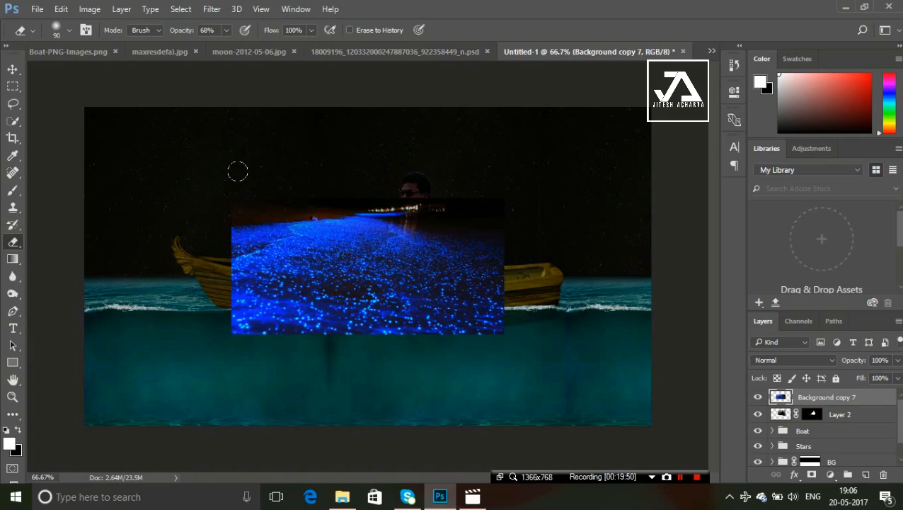
Set the eraser's opacity to 100% and erase the sky and shore lights along the upper edge of Background copy 7.
{"action": "left_click", "coordinate": [227, 30]}
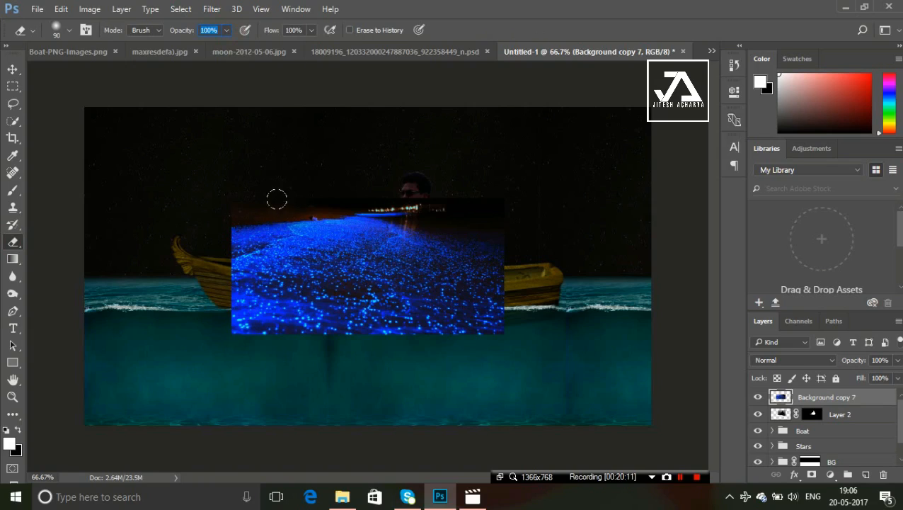
{"action": "left_click_drag", "start_coordinate": [293, 201], "coordinate": [236, 202]}
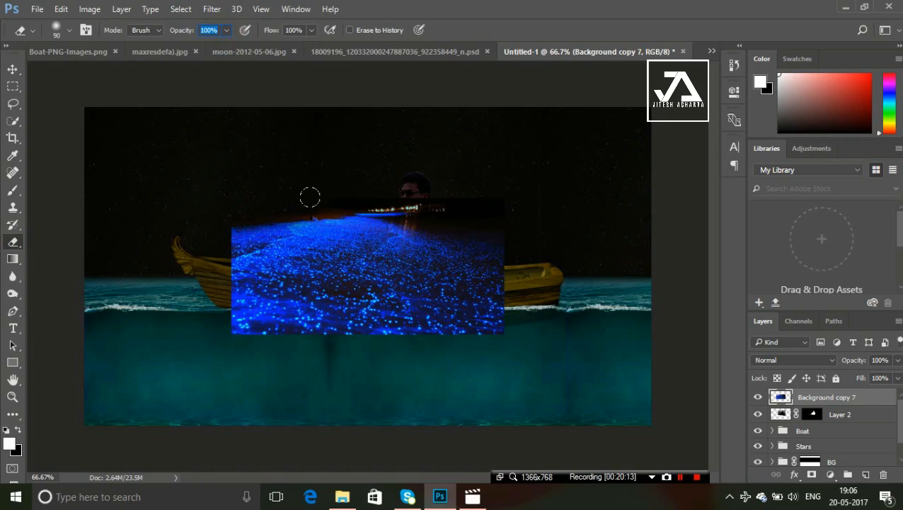
{"action": "mouse_move", "coordinate": [316, 202]}
{"action": "left_mouse_down"}
{"action": "mouse_move", "coordinate": [393, 182]}
{"action": "mouse_move", "coordinate": [360, 190]}
{"action": "mouse_move", "coordinate": [453, 191]}
{"action": "left_mouse_up"}
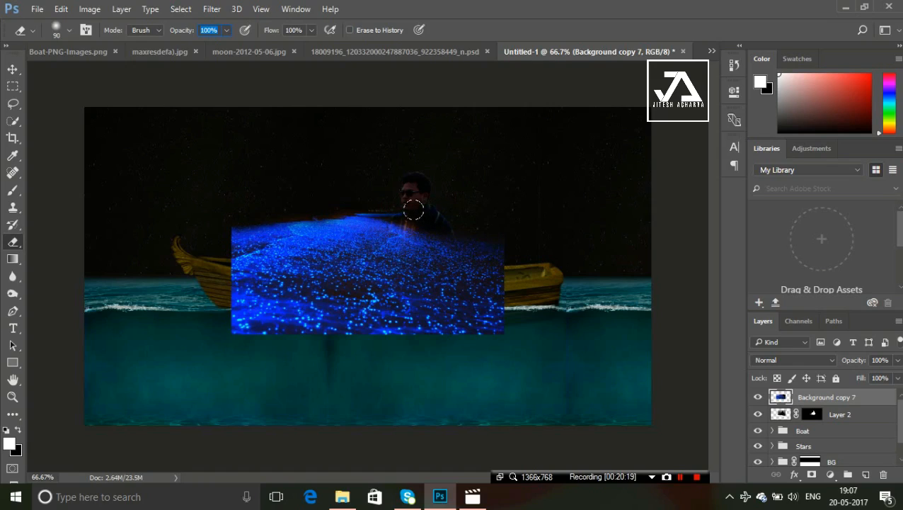
{"action": "mouse_move", "coordinate": [366, 191]}
{"action": "left_mouse_down"}
{"action": "mouse_move", "coordinate": [310, 200]}
{"action": "mouse_move", "coordinate": [240, 193]}
{"action": "left_mouse_up"}
{"action": "key", "text": "Return"}
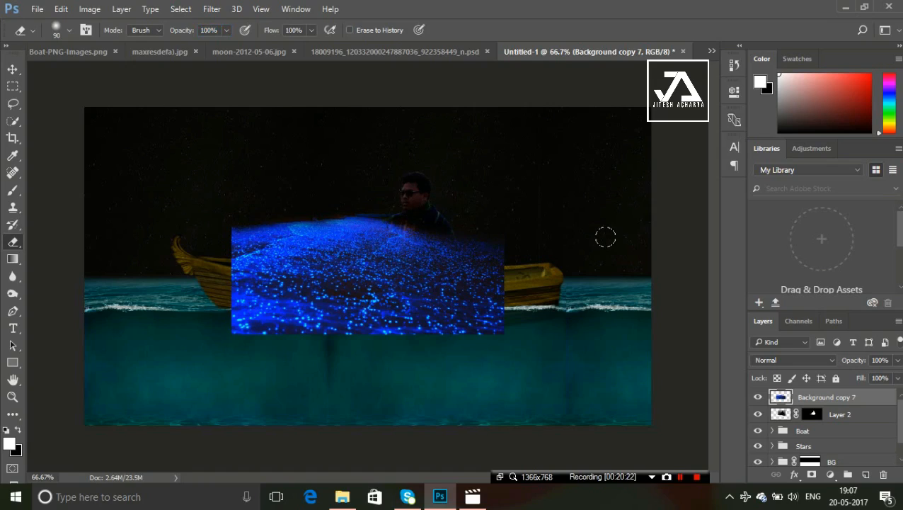
Place Background copy 7 in a new layer group and shift it to the canvas's left edge, at about X 307 px, Y 438 px.
{"action": "left_click", "coordinate": [849, 475]}
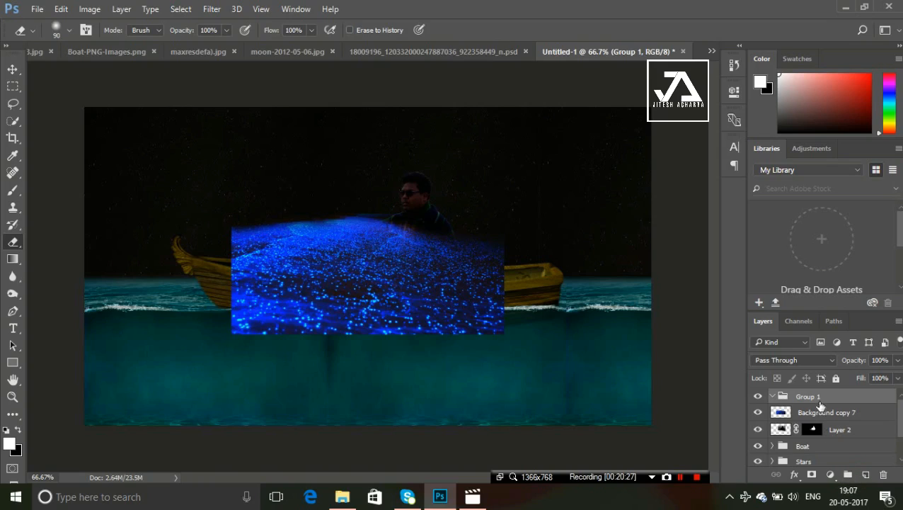
{"action": "mouse_move", "coordinate": [824, 418]}
{"action": "left_mouse_down"}
{"action": "mouse_move", "coordinate": [821, 401]}
{"action": "mouse_move", "coordinate": [826, 409]}
{"action": "left_mouse_up"}
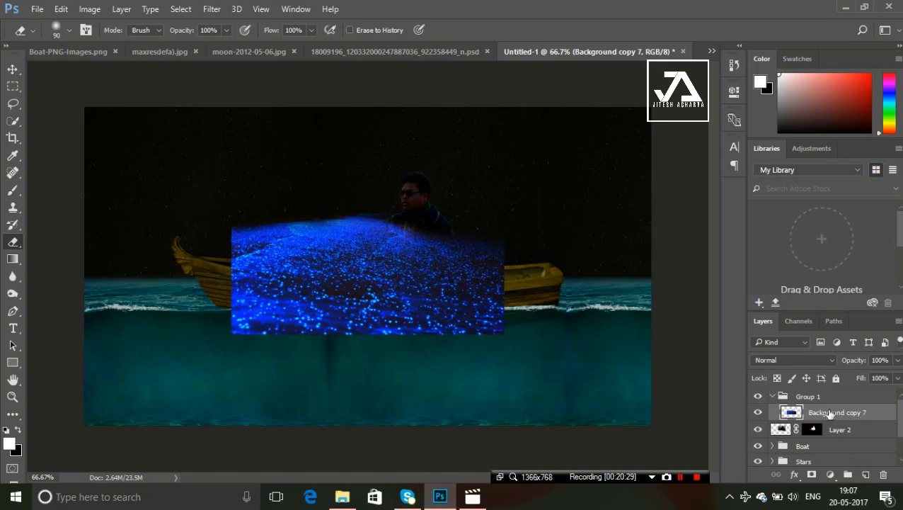
{"action": "key", "text": "ctrl+t"}
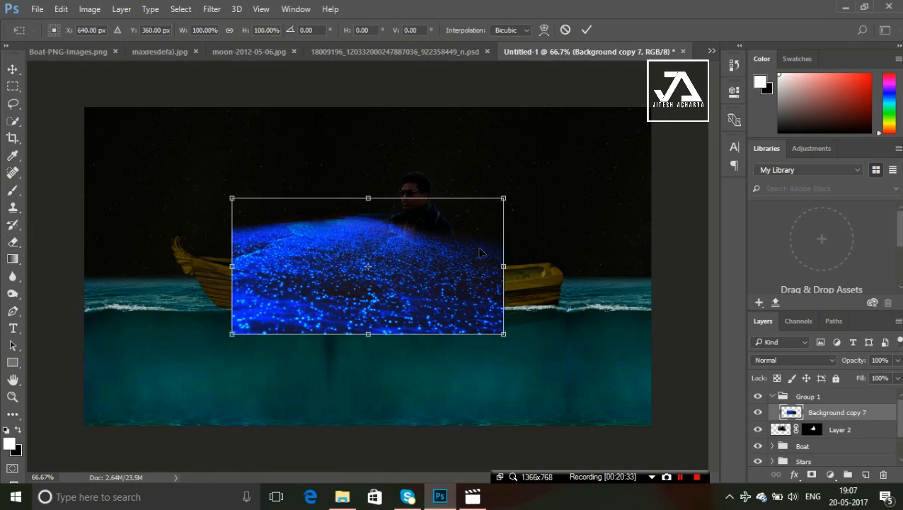
{"action": "left_click_drag", "start_coordinate": [480, 252], "coordinate": [350, 261]}
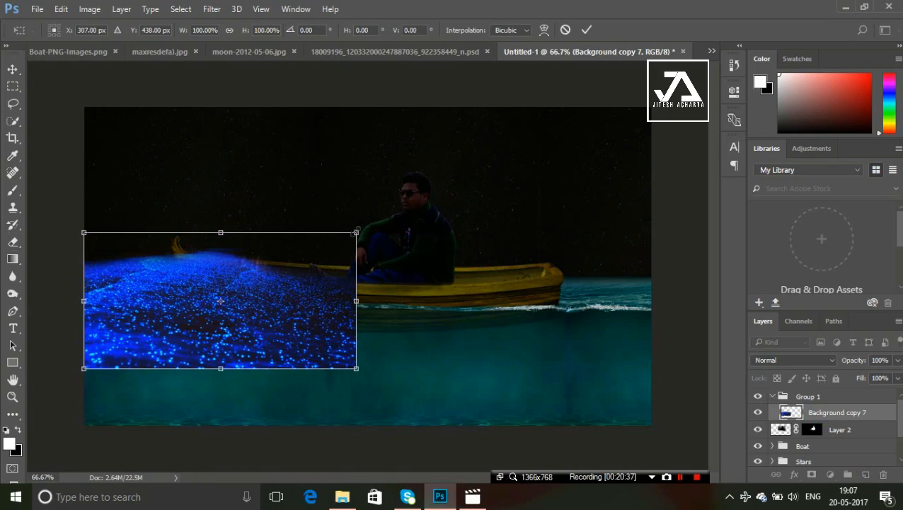
{"action": "left_click", "coordinate": [586, 30]}
{"action": "key", "text": "e"}
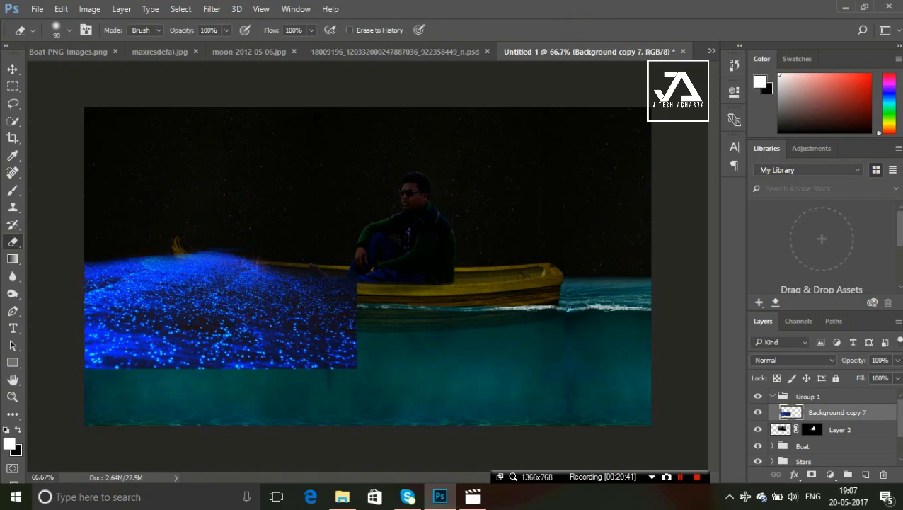
Collapse Group 1, move it between the Stars and BG groups, and rename it "jelly fish".
{"action": "scroll", "coordinate": [881, 412], "scroll_direction": "down", "scroll_amount": 1}
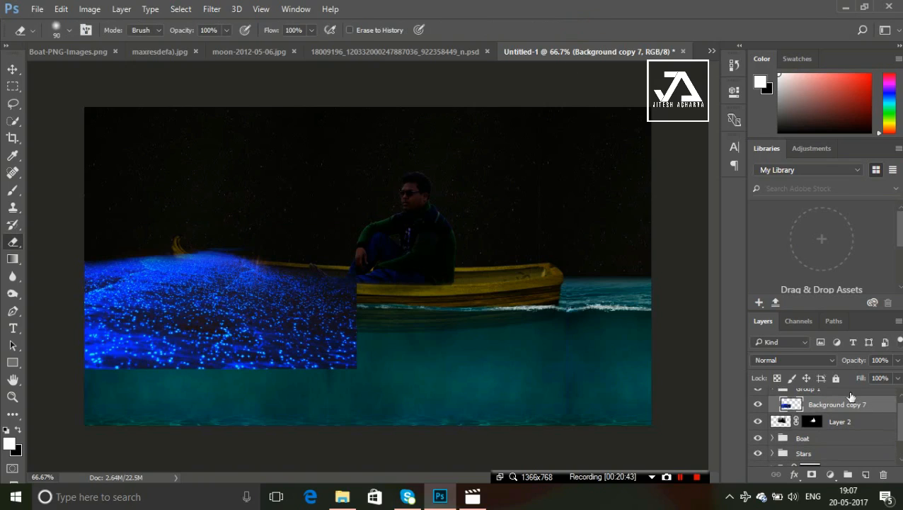
{"action": "left_click", "coordinate": [851, 394]}
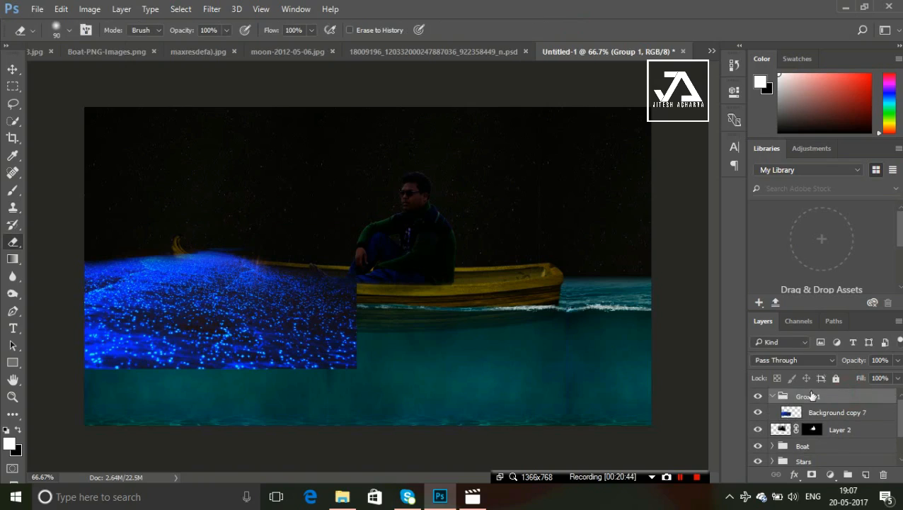
{"action": "left_click", "coordinate": [774, 397]}
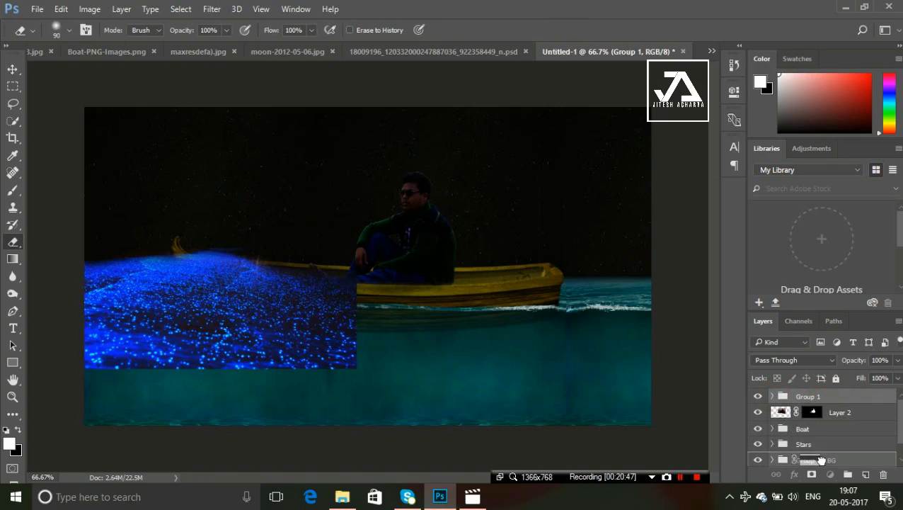
{"action": "left_click_drag", "start_coordinate": [821, 460], "coordinate": [829, 433]}
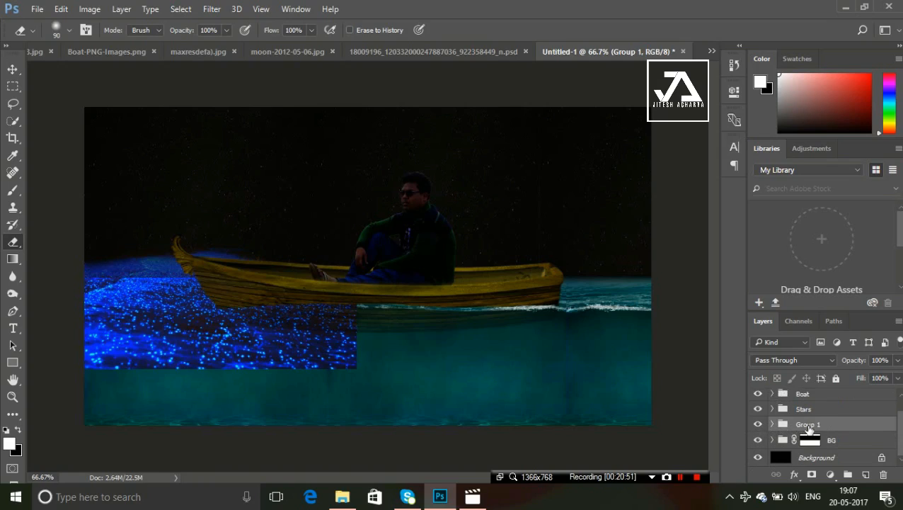
{"action": "double_click", "coordinate": [809, 424]}
{"action": "key", "text": "BackSpace"}
{"action": "type", "text": "jelly fish"}
{"action": "key", "text": "Return"}
Squash the jelly fish group vertically into a thin band covering only the water surface around the boat's bow.
{"action": "key", "text": "ctrl+t"}
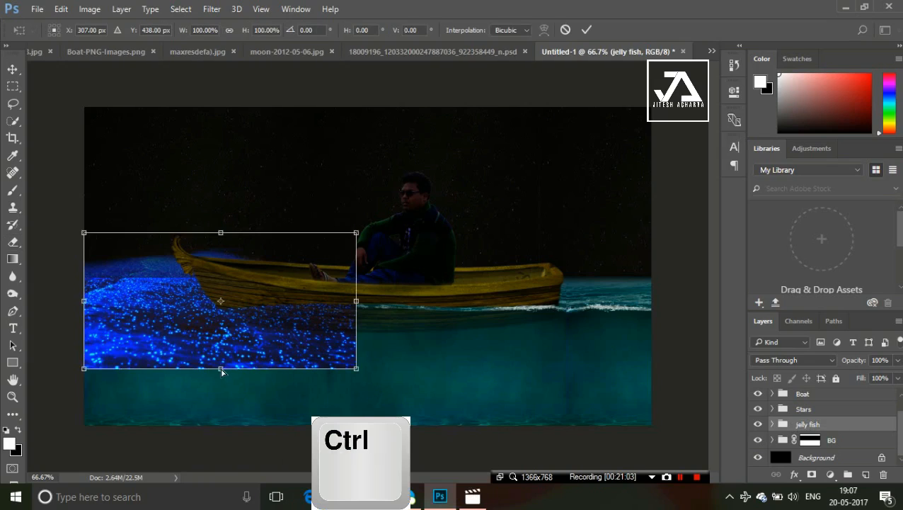
{"action": "left_click_drag", "start_coordinate": [221, 372], "coordinate": [224, 312]}
{"action": "left_click_drag", "start_coordinate": [222, 240], "coordinate": [219, 277]}
{"action": "key", "text": "e"}
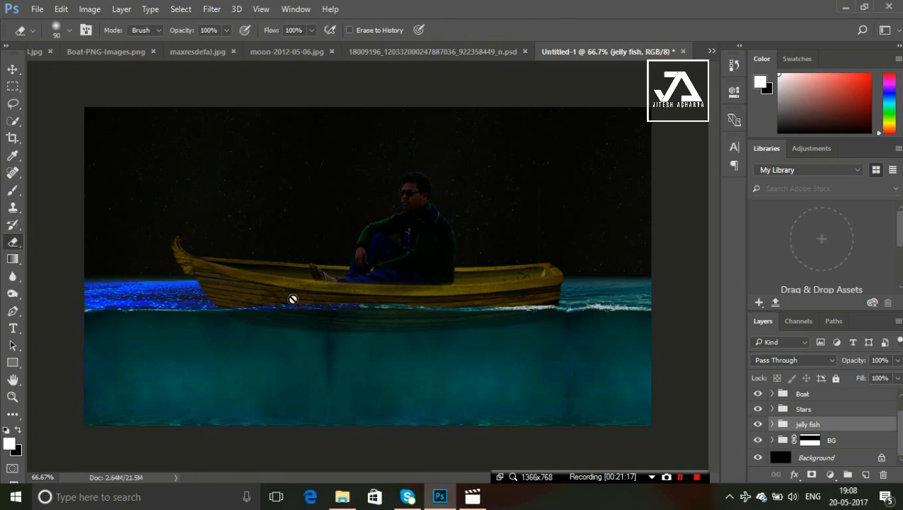
Duplicate Background copy 7 inside the jelly fish group and place the copy along the right half of the water surface.
{"action": "left_click", "coordinate": [773, 424]}
{"action": "left_click", "coordinate": [828, 443]}
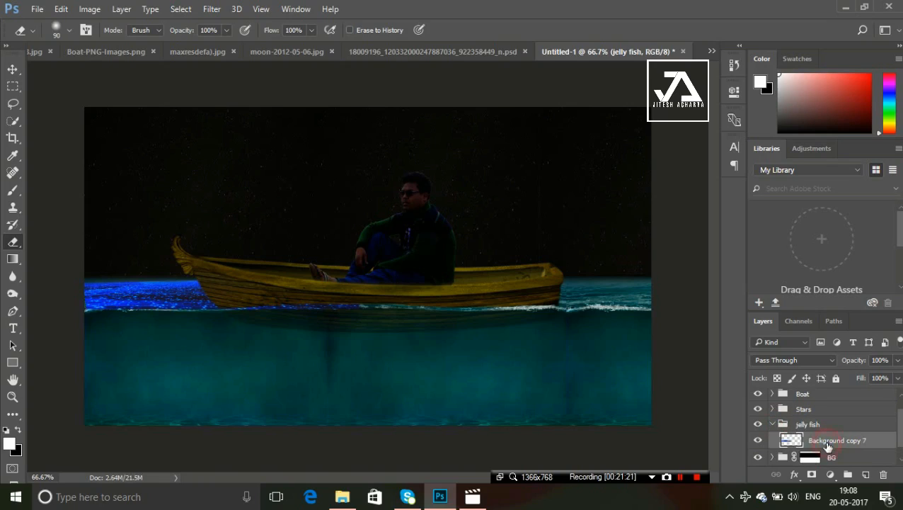
{"action": "left_click", "coordinate": [13, 69]}
{"action": "key", "text": "ctrl+t"}
{"action": "left_click_drag", "start_coordinate": [183, 293], "coordinate": [488, 295]}
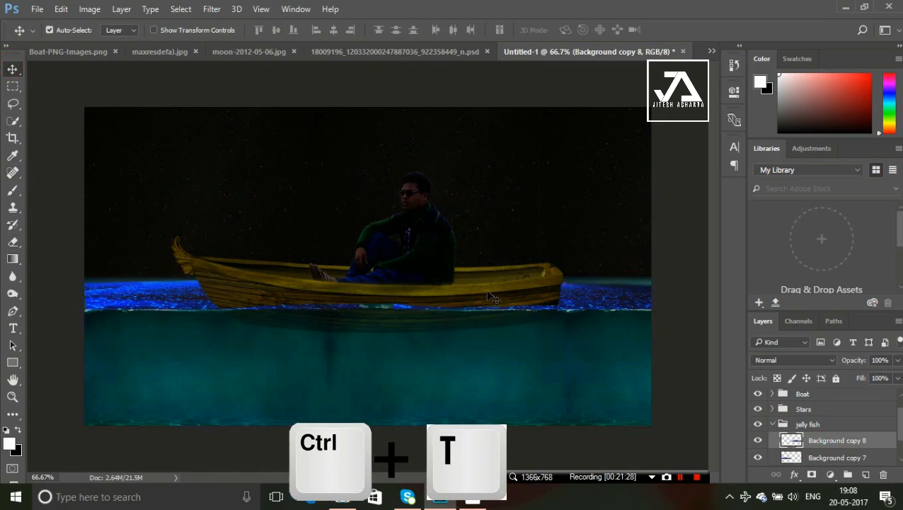
Flip Background copy 8 horizontally and adjust its position and width to reach the canvas's right edge.
{"action": "key", "text": "ctrl+t"}
{"action": "right_click", "coordinate": [494, 288]}
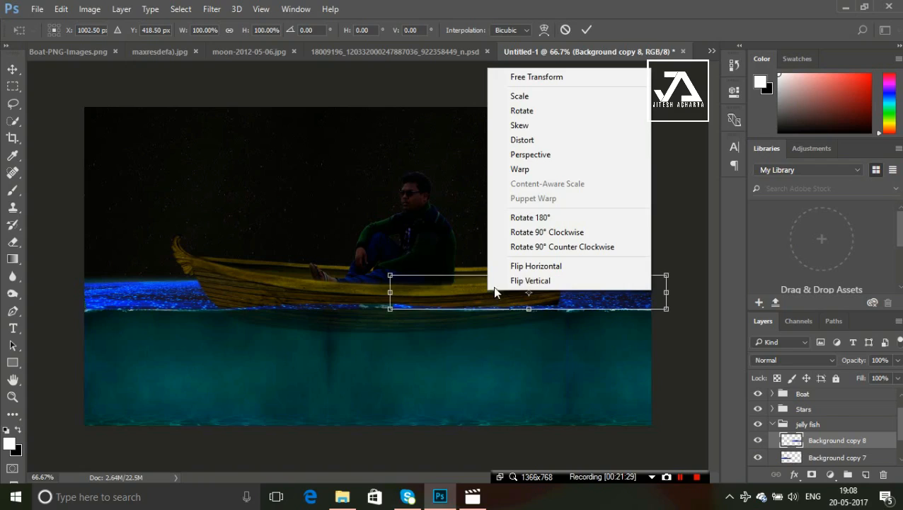
{"action": "left_click", "coordinate": [527, 267]}
{"action": "left_click_drag", "start_coordinate": [602, 301], "coordinate": [579, 303]}
{"action": "left_click_drag", "start_coordinate": [641, 292], "coordinate": [649, 292]}
{"action": "key", "text": "Return"}
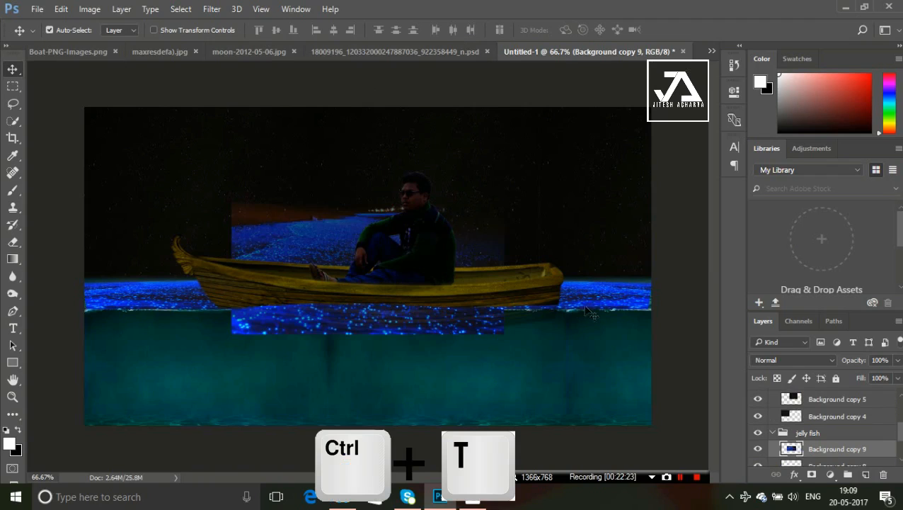
Move Background copy 9 into the left underwater area and erase its horizon strip along the upper edge with the 90 px eraser.
{"action": "key", "text": "ctrl+t"}
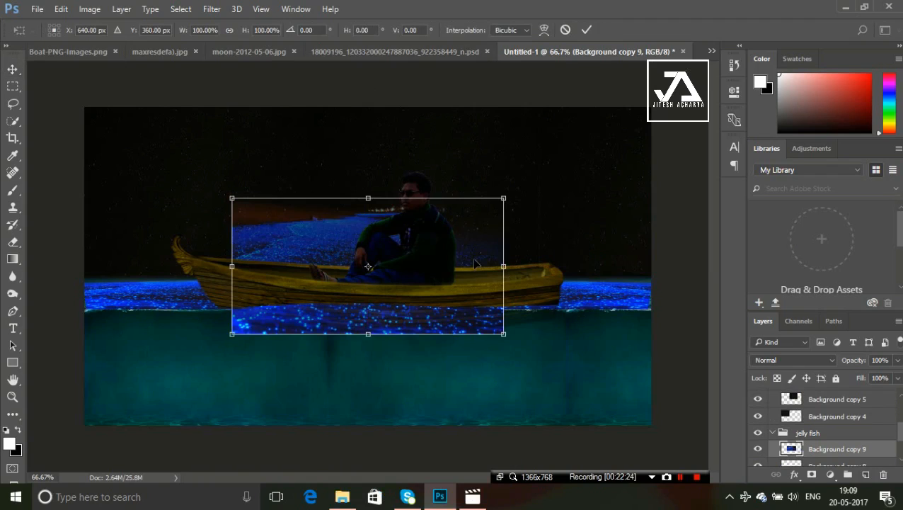
{"action": "left_click_drag", "start_coordinate": [477, 265], "coordinate": [305, 371]}
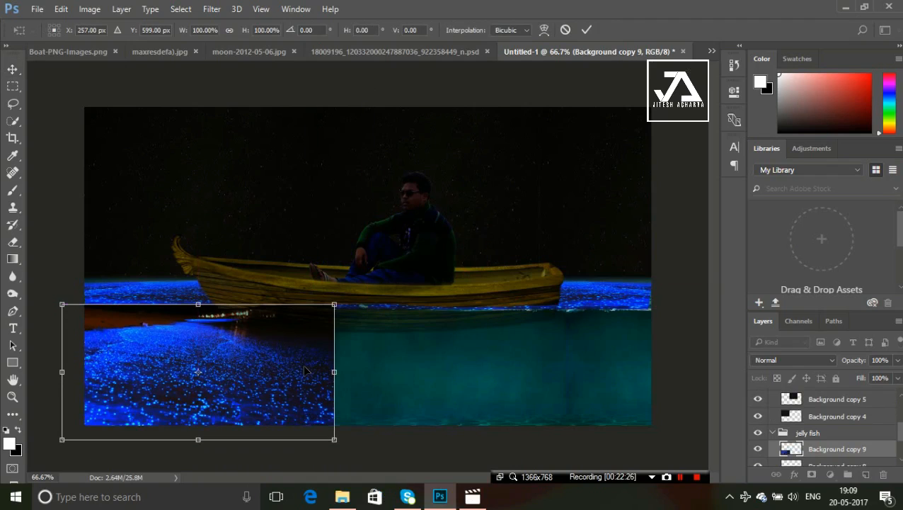
{"action": "key", "text": "Return"}
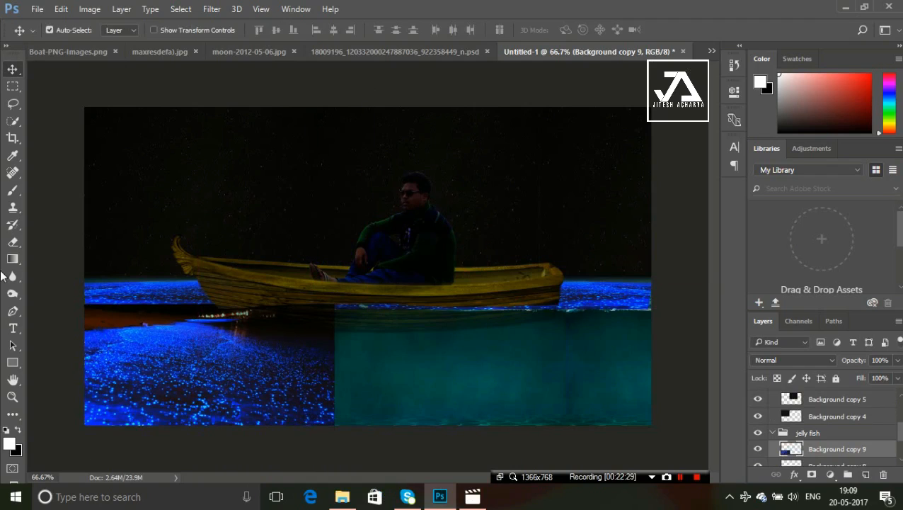
{"action": "left_click_drag", "start_coordinate": [179, 351], "coordinate": [233, 352]}
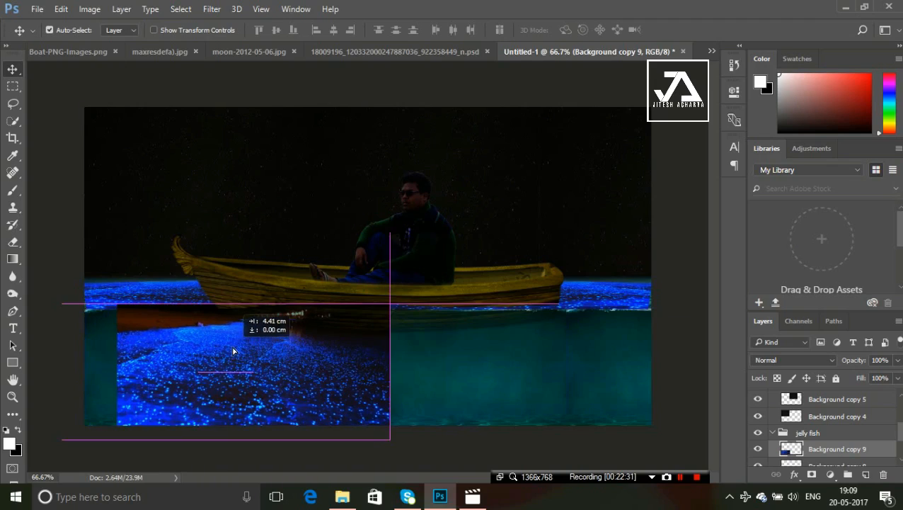
{"action": "left_click", "coordinate": [14, 243]}
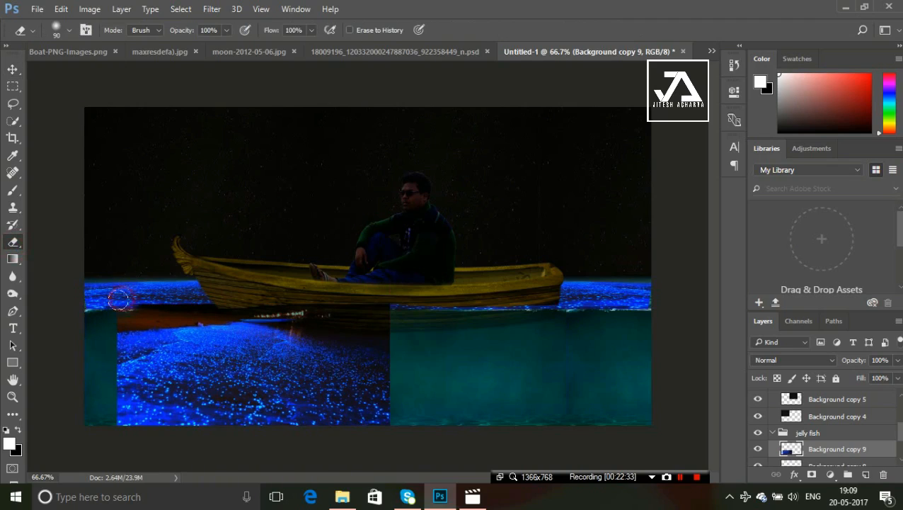
{"action": "mouse_move", "coordinate": [118, 308]}
{"action": "left_mouse_down"}
{"action": "mouse_move", "coordinate": [176, 296]}
{"action": "mouse_move", "coordinate": [104, 315]}
{"action": "mouse_move", "coordinate": [216, 293]}
{"action": "mouse_move", "coordinate": [186, 300]}
{"action": "mouse_move", "coordinate": [355, 308]}
{"action": "mouse_move", "coordinate": [320, 320]}
{"action": "mouse_move", "coordinate": [383, 327]}
{"action": "mouse_move", "coordinate": [253, 297]}
{"action": "left_mouse_up"}
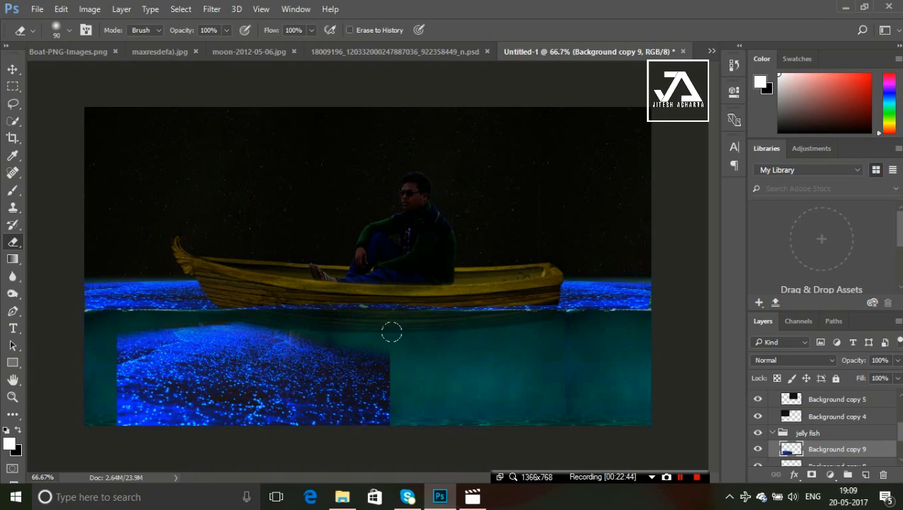
Stretch Background copy 9 vertically to fill the underwater depth and shift it left past the canvas's left edge.
{"action": "key", "text": "ctrl+t"}
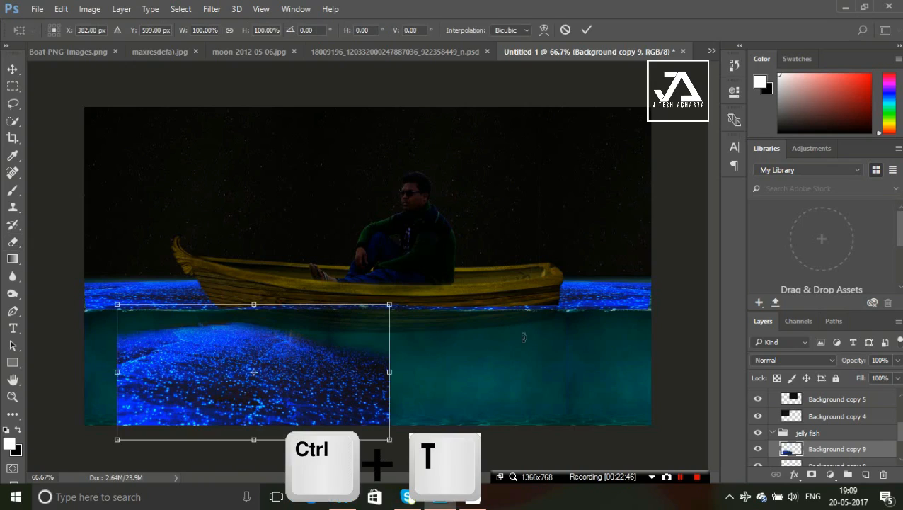
{"action": "left_click_drag", "start_coordinate": [320, 380], "coordinate": [292, 375]}
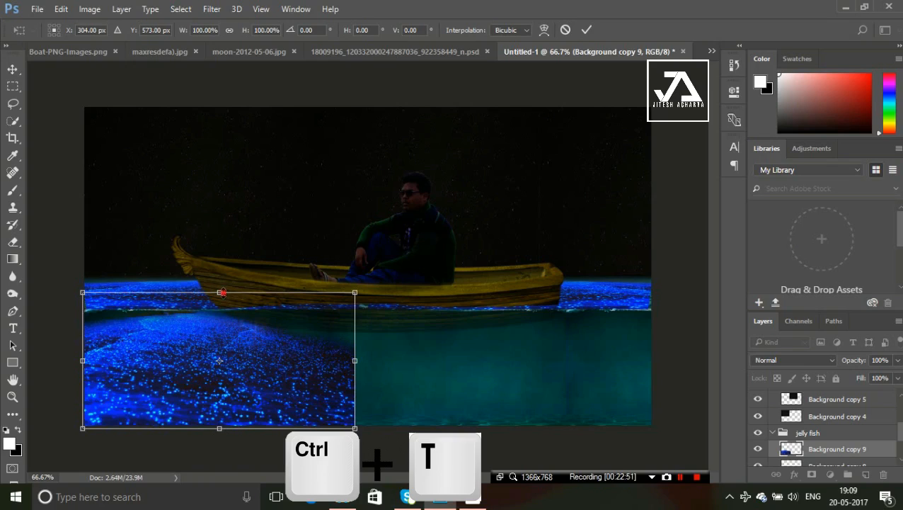
{"action": "left_click", "coordinate": [223, 292]}
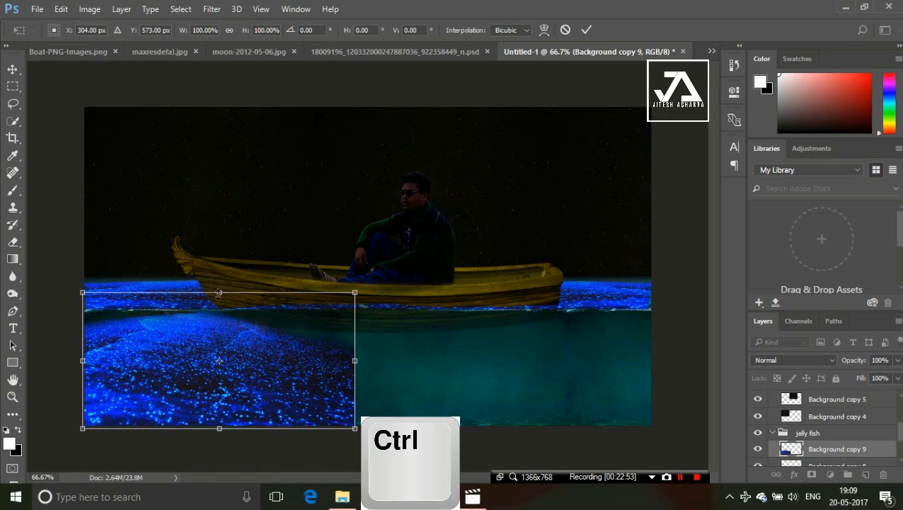
{"action": "left_click_drag", "start_coordinate": [219, 294], "coordinate": [219, 272]}
{"action": "left_click_drag", "start_coordinate": [219, 432], "coordinate": [220, 444]}
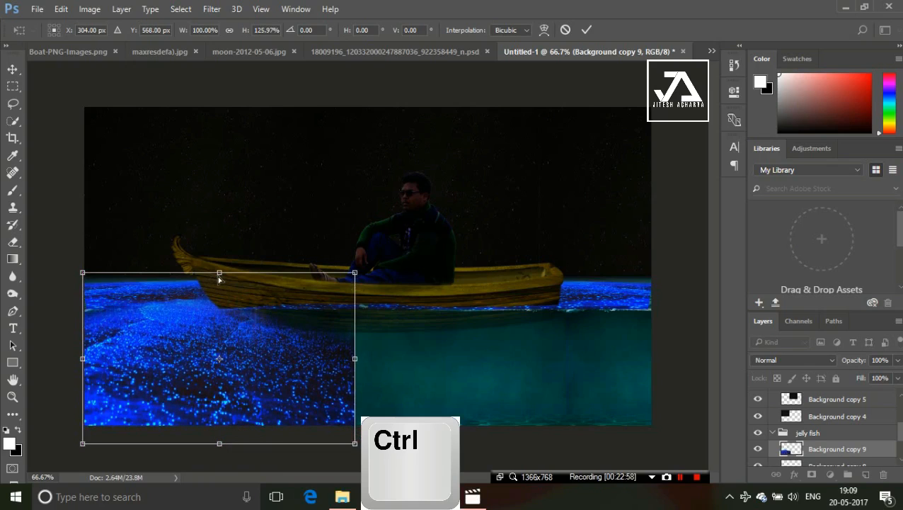
{"action": "left_click_drag", "start_coordinate": [220, 273], "coordinate": [221, 286]}
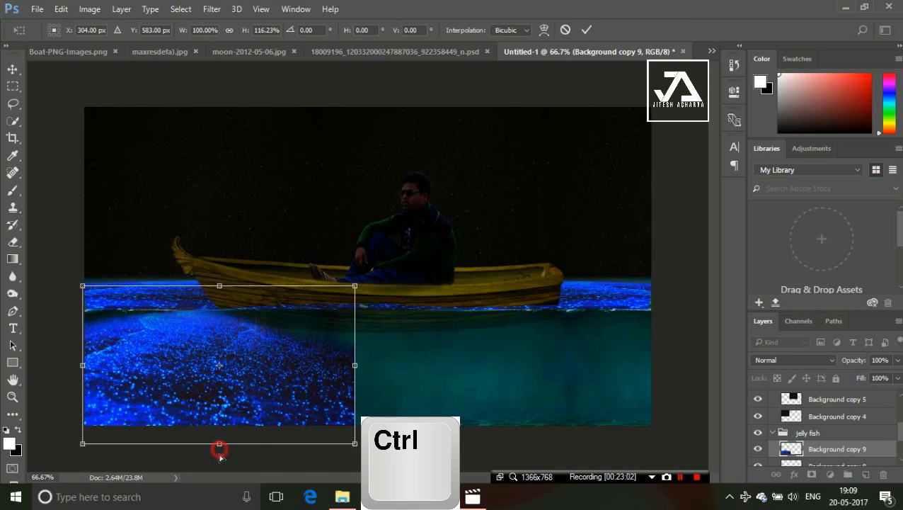
{"action": "left_click_drag", "start_coordinate": [220, 444], "coordinate": [220, 456]}
{"action": "left_click_drag", "start_coordinate": [268, 387], "coordinate": [227, 384]}
{"action": "key", "text": "Return"}
{"action": "key", "text": "e"}
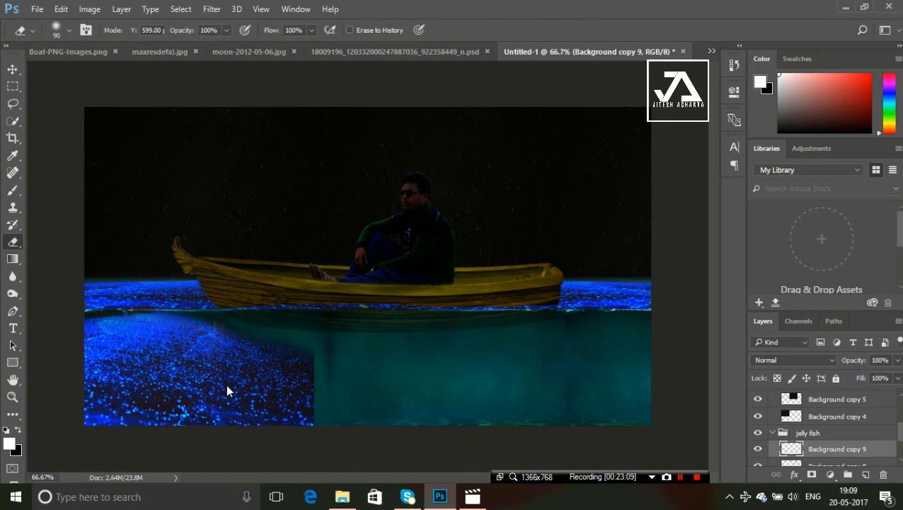
Lower the layer opacity of Background copy 9 to 35%.
{"action": "left_click", "coordinate": [895, 361]}
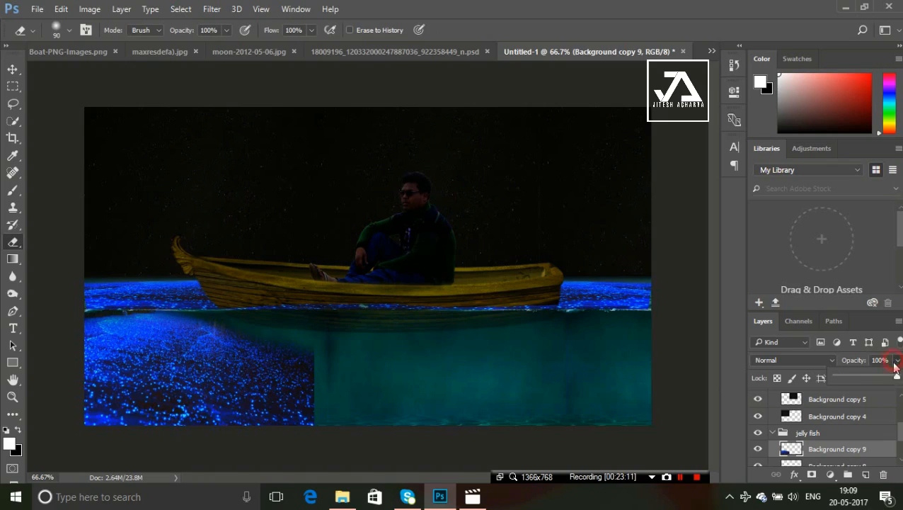
{"action": "left_click_drag", "start_coordinate": [840, 382], "coordinate": [859, 381]}
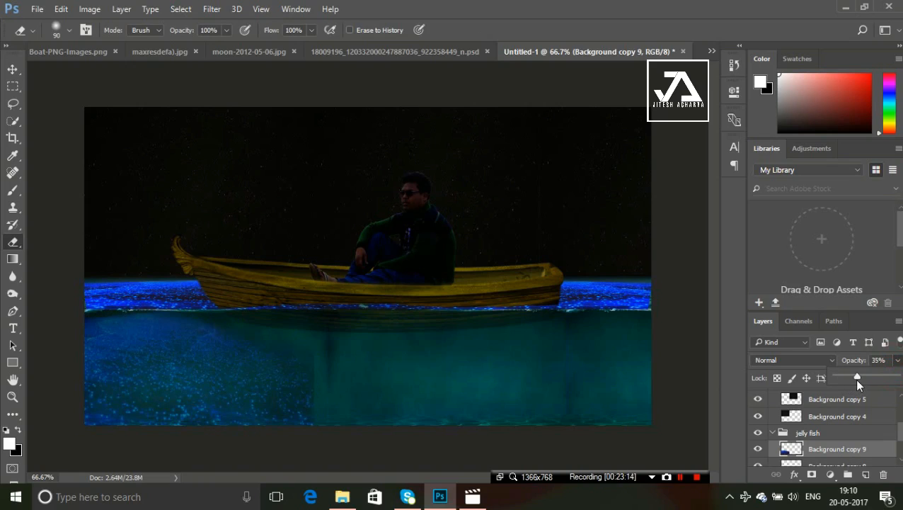
Shift Background copy 9 further left and place a duplicate of it in the middle of the underwater area.
{"action": "left_click_drag", "start_coordinate": [264, 365], "coordinate": [229, 362]}
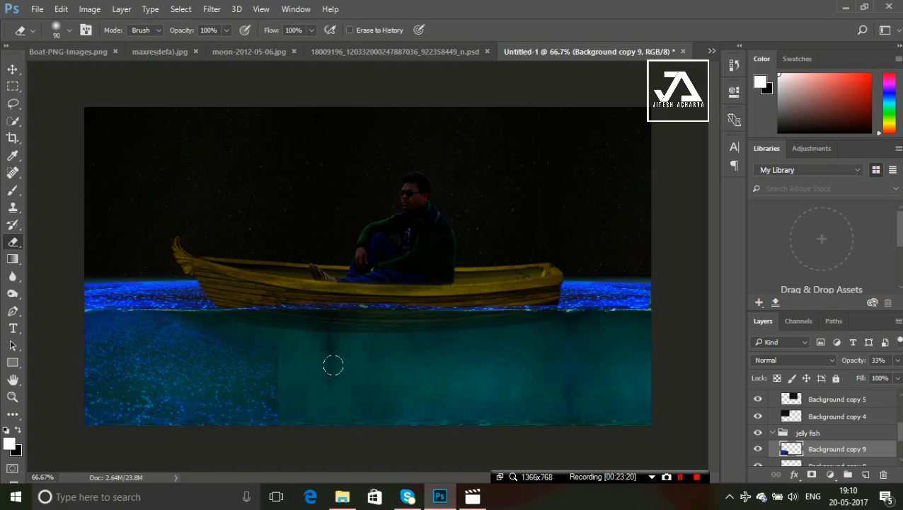
{"action": "left_click", "coordinate": [12, 69]}
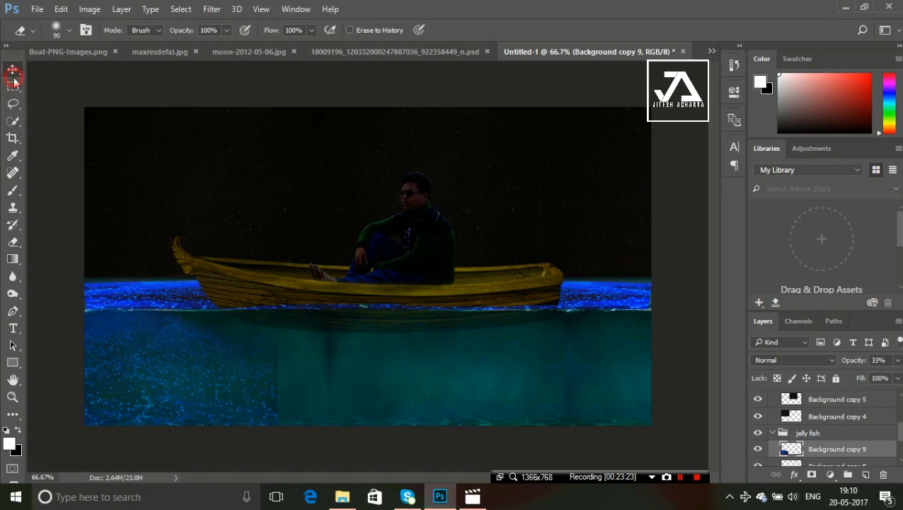
{"action": "left_click_drag", "start_coordinate": [222, 393], "coordinate": [484, 401]}
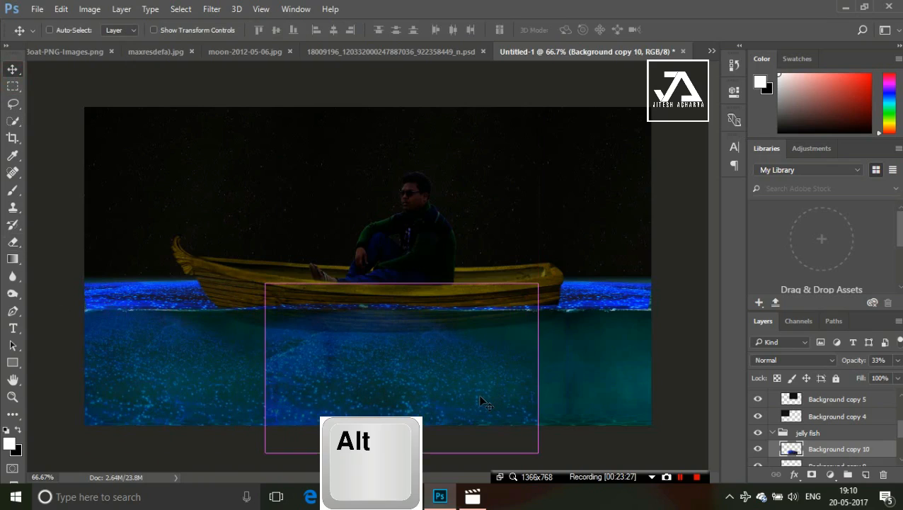
Flip Background copy 10 horizontally and move it left so it overlaps the glowing water of Background copy 9.
{"action": "key", "text": "ctrl+t"}
{"action": "right_click", "coordinate": [475, 364]}
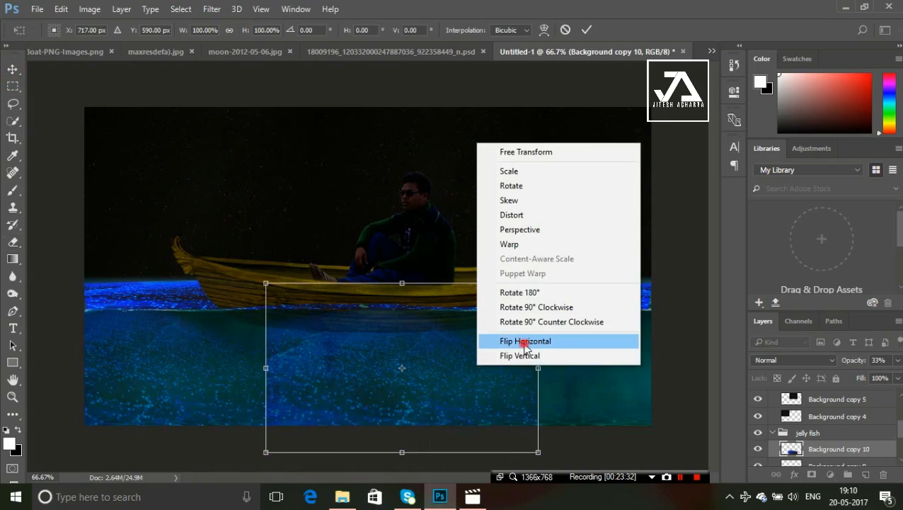
{"action": "left_click", "coordinate": [522, 340]}
{"action": "left_click_drag", "start_coordinate": [448, 361], "coordinate": [314, 332]}
{"action": "key", "text": "Return"}
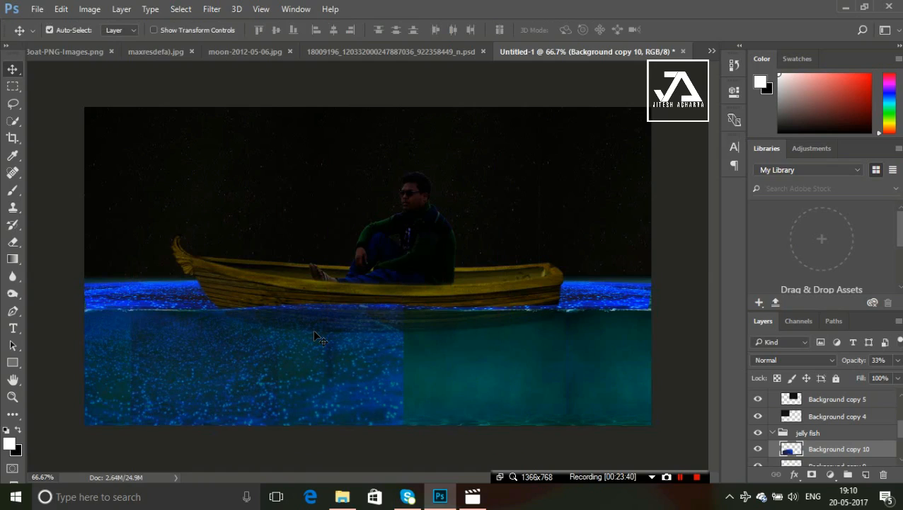
Soften the overlapping edges of Background copy 10 and Background copy 9 with the 90 px eraser and shift Background copy 10 left.
{"action": "left_click", "coordinate": [13, 242]}
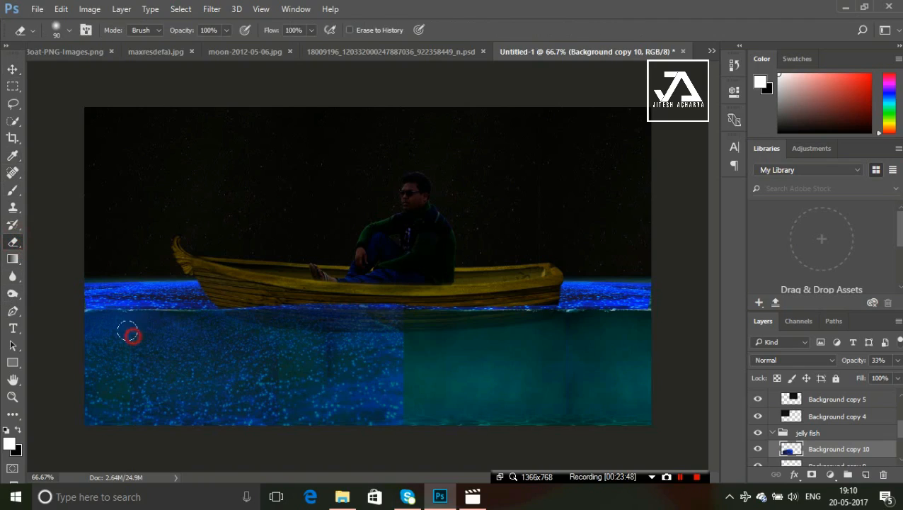
{"action": "mouse_move", "coordinate": [128, 331]}
{"action": "left_mouse_down"}
{"action": "mouse_move", "coordinate": [127, 418]}
{"action": "mouse_move", "coordinate": [128, 325]}
{"action": "mouse_move", "coordinate": [138, 331]}
{"action": "left_mouse_up"}
{"action": "left_click", "coordinate": [829, 463]}
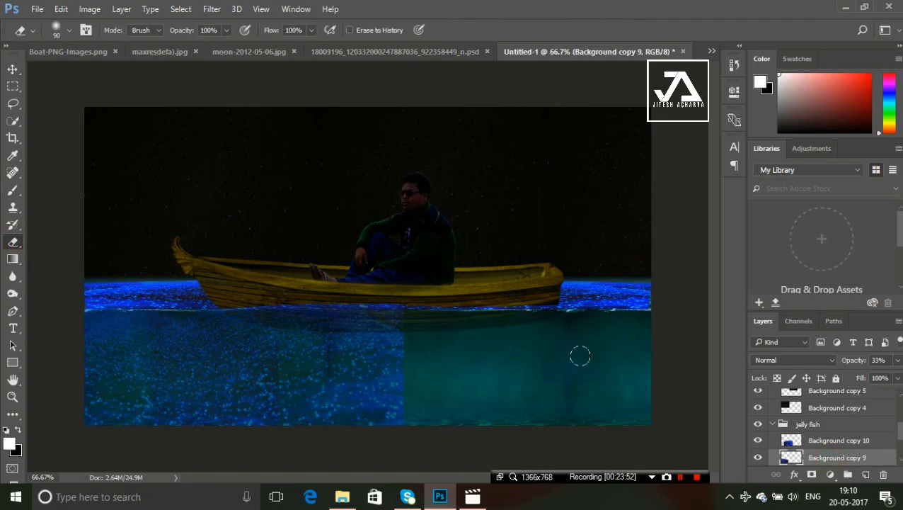
{"action": "left_click_drag", "start_coordinate": [275, 327], "coordinate": [274, 407]}
{"action": "mouse_move", "coordinate": [390, 351]}
{"action": "left_mouse_down"}
{"action": "mouse_move", "coordinate": [395, 392]}
{"action": "mouse_move", "coordinate": [395, 378]}
{"action": "mouse_move", "coordinate": [337, 378]}
{"action": "left_mouse_up"}
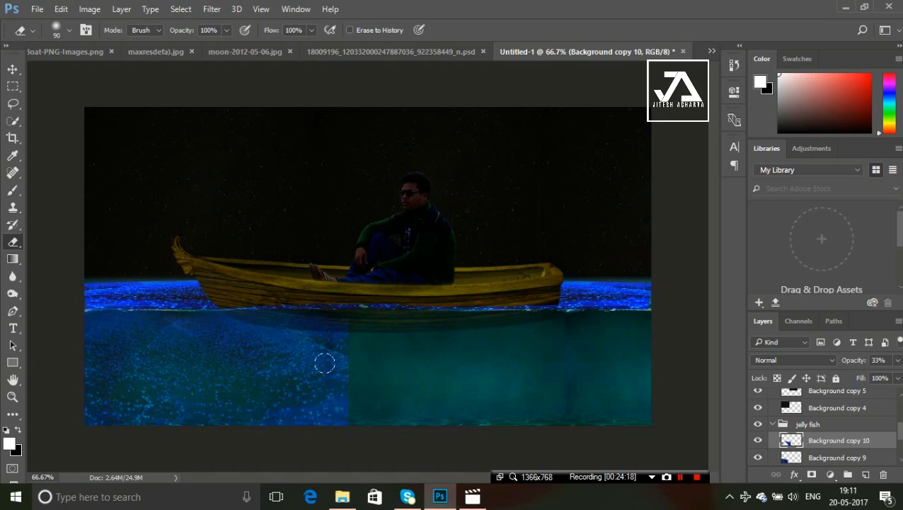
Duplicate Background copy 10 to the right, flip the duplicate horizontally and position it beneath the boat at about X 868, Y 578 px.
{"action": "left_click", "coordinate": [14, 67]}
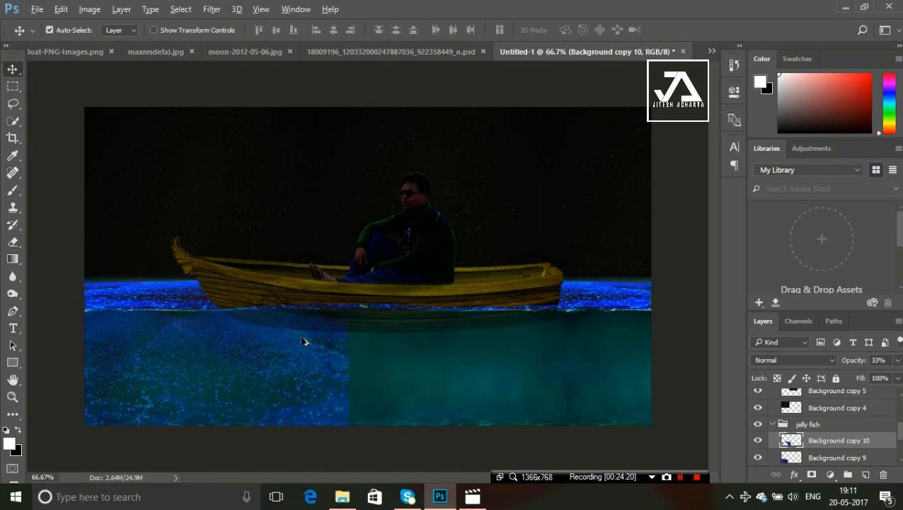
{"action": "left_click_drag", "start_coordinate": [312, 351], "coordinate": [548, 347]}
{"action": "key", "text": "ctrl+t"}
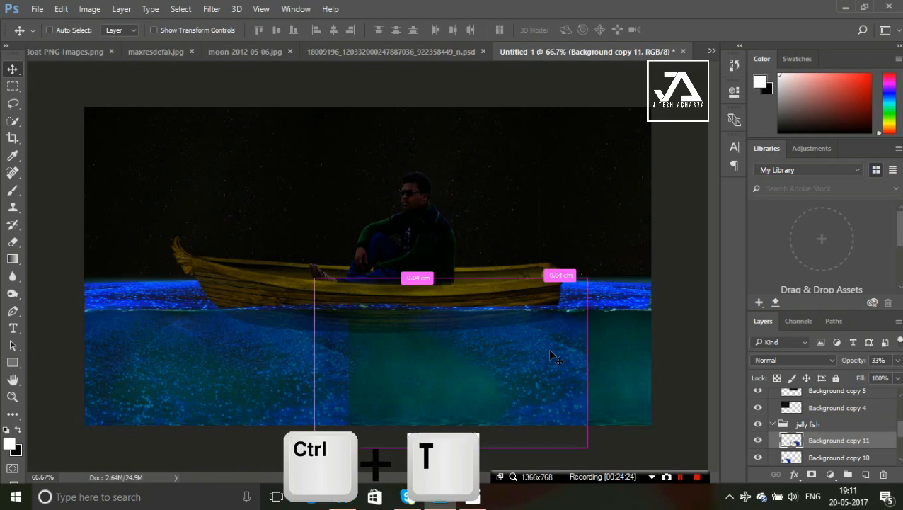
{"action": "right_click", "coordinate": [548, 348]}
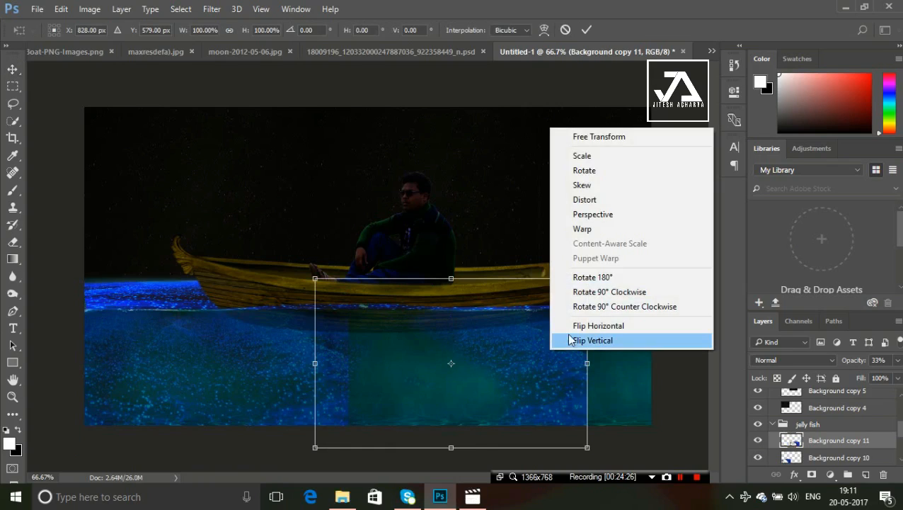
{"action": "left_click", "coordinate": [575, 323]}
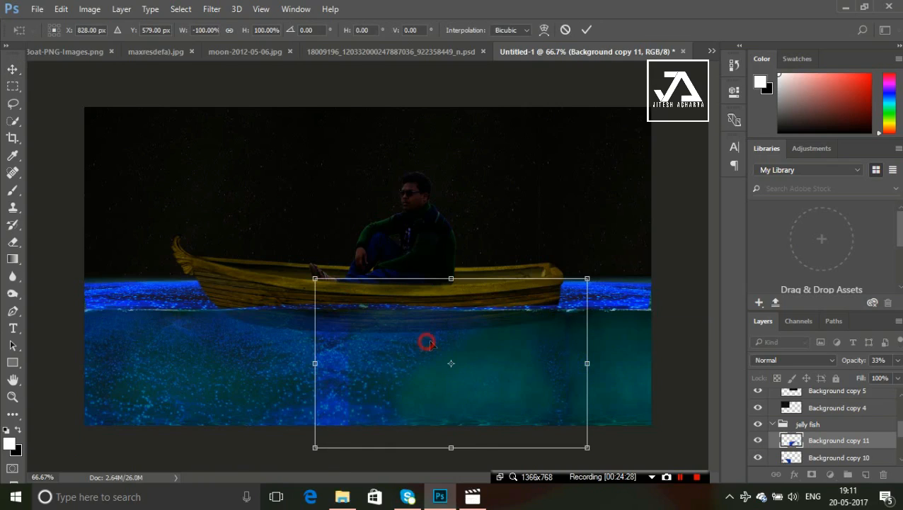
{"action": "mouse_move", "coordinate": [427, 343]}
{"action": "left_mouse_down"}
{"action": "mouse_move", "coordinate": [455, 344]}
{"action": "mouse_move", "coordinate": [446, 342]}
{"action": "left_mouse_up"}
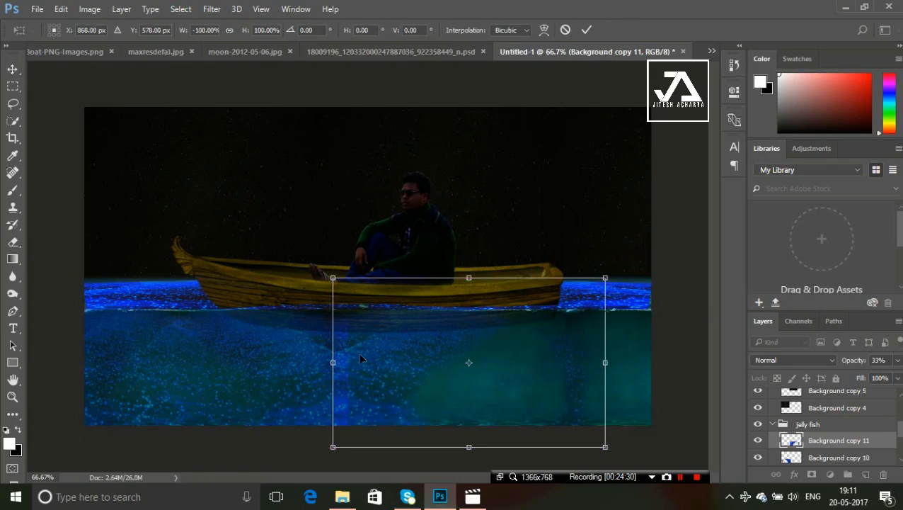
{"action": "key", "text": "Return"}
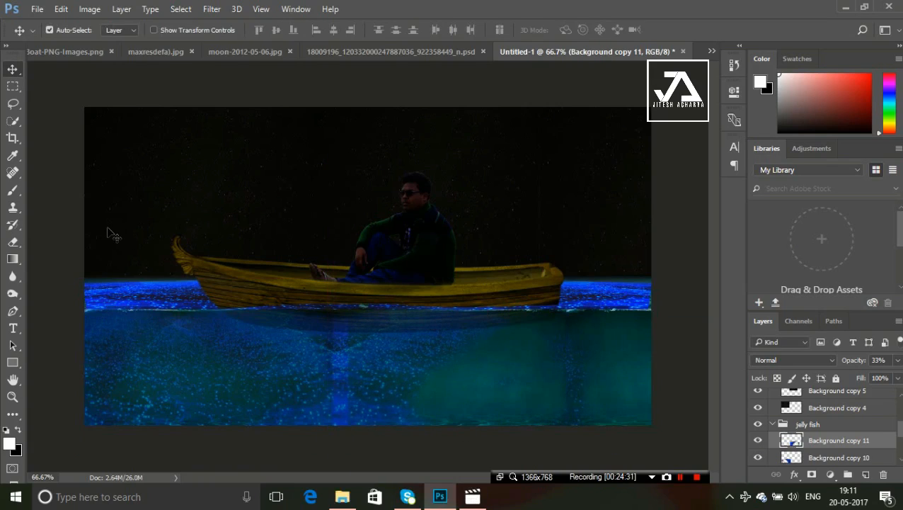
Erase the vertical seams at both sides of Background copy 11 with the 90 px eraser and fine-tune its horizontal position.
{"action": "key", "text": "e"}
{"action": "mouse_move", "coordinate": [330, 324]}
{"action": "left_mouse_down"}
{"action": "mouse_move", "coordinate": [334, 409]}
{"action": "mouse_move", "coordinate": [326, 366]}
{"action": "mouse_move", "coordinate": [347, 414]}
{"action": "mouse_move", "coordinate": [354, 412]}
{"action": "left_mouse_up"}
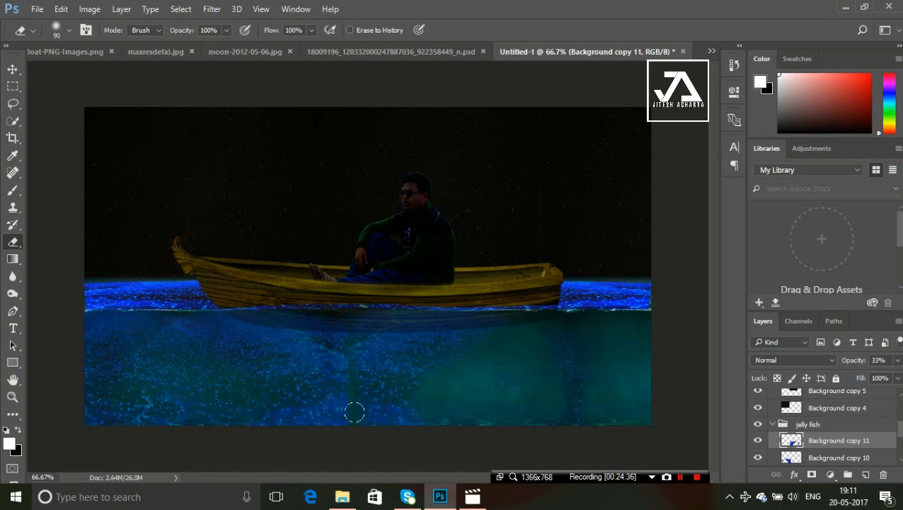
{"action": "left_click_drag", "start_coordinate": [549, 421], "coordinate": [557, 408]}
{"action": "left_click_drag", "start_coordinate": [435, 343], "coordinate": [415, 343]}
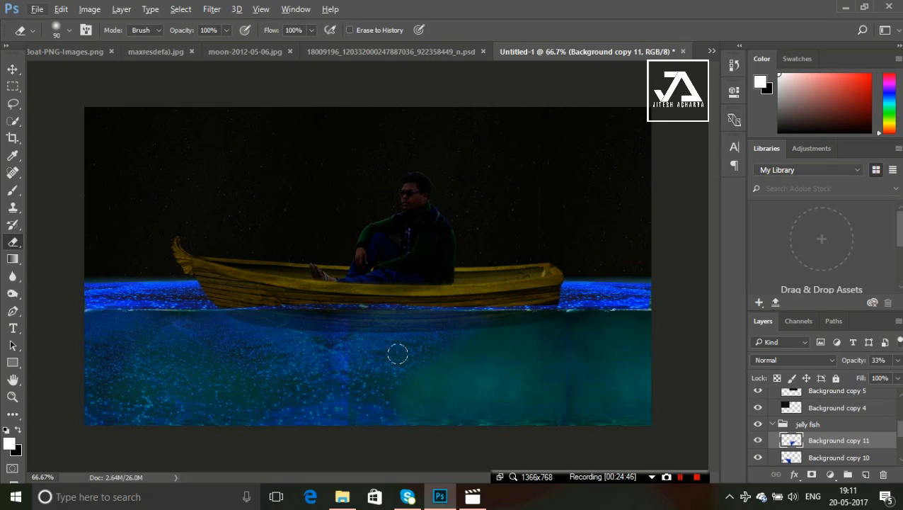
{"action": "left_click_drag", "start_coordinate": [400, 353], "coordinate": [414, 353]}
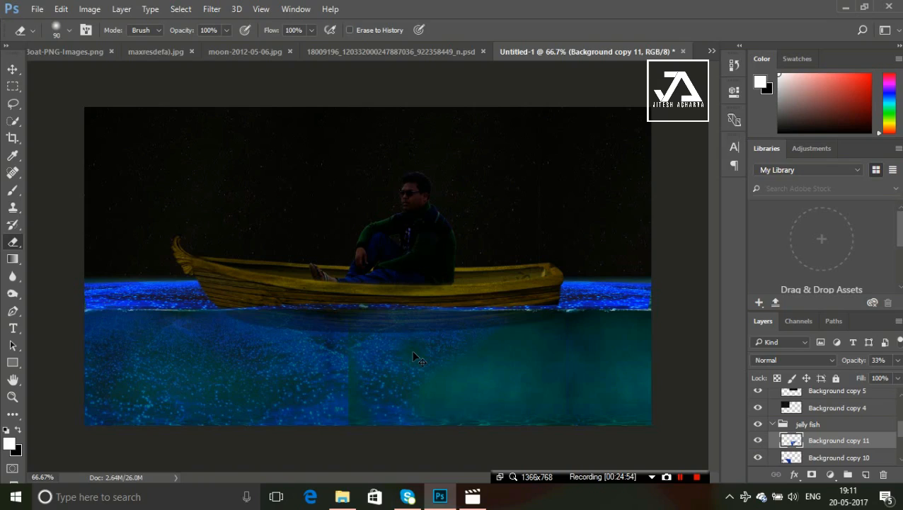
Duplicate Background copy 11, flip the duplicate horizontally and place it over the central seam at about X 588, Y 571 px.
{"action": "left_click_drag", "start_coordinate": [414, 354], "coordinate": [500, 354]}
{"action": "key", "text": "ctrl+t"}
{"action": "key", "text": "ctrl+t"}
{"action": "right_click", "coordinate": [501, 352]}
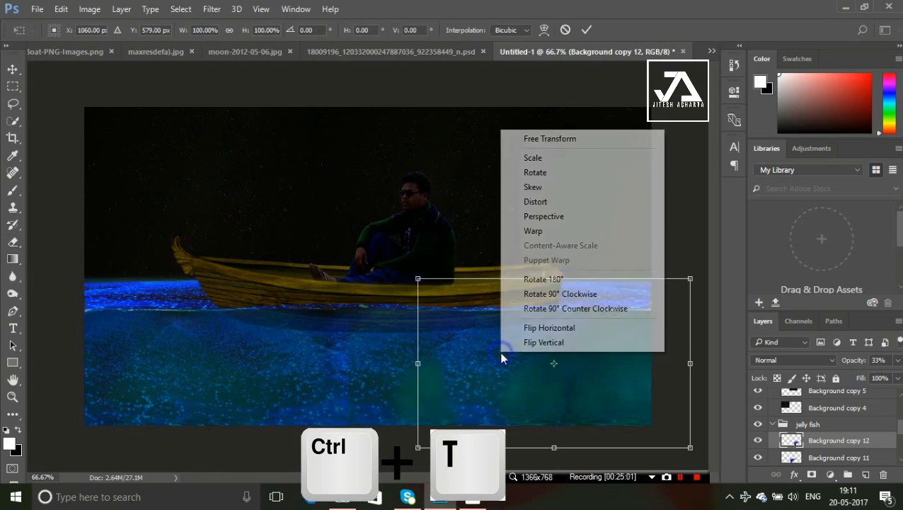
{"action": "left_click", "coordinate": [527, 329]}
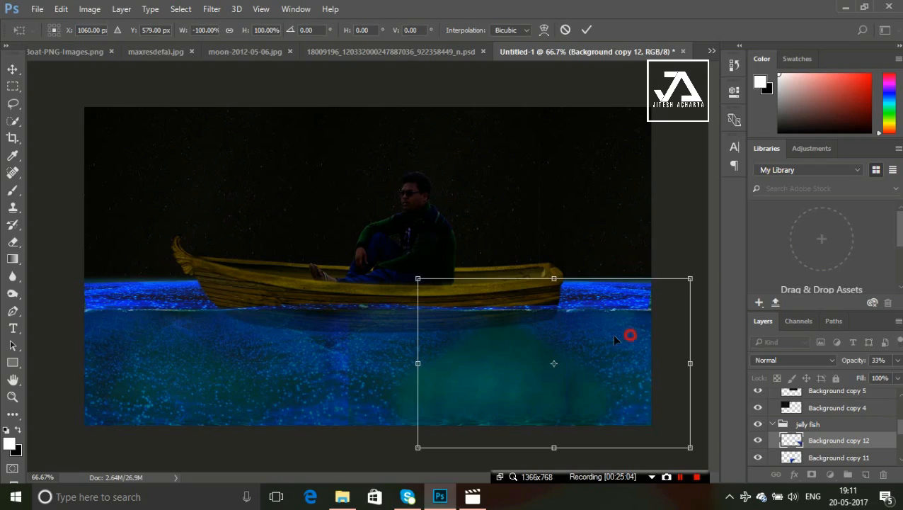
{"action": "left_click_drag", "start_coordinate": [615, 339], "coordinate": [425, 341]}
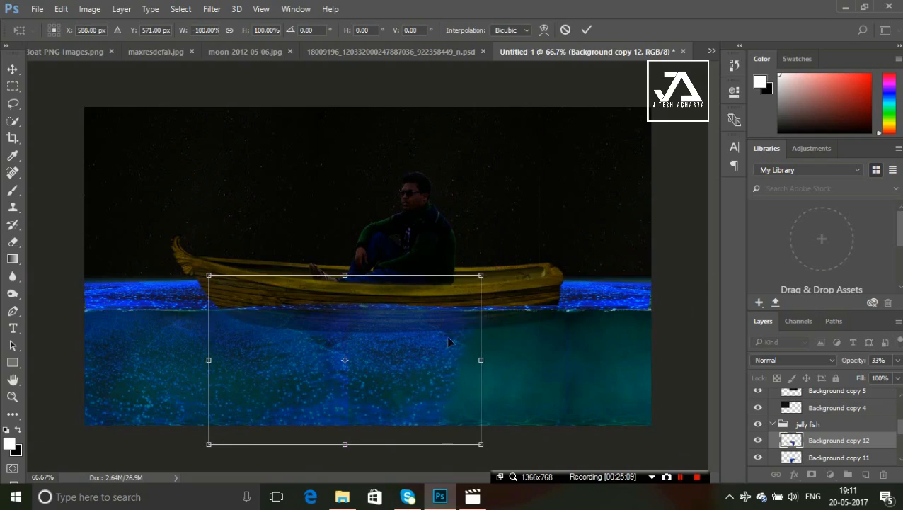
{"action": "left_click", "coordinate": [586, 32]}
Erase the visible edge of Background copy 12 and spread duplicates of it rightward across the underwater area.
{"action": "key", "text": "e"}
{"action": "left_click", "coordinate": [329, 334]}
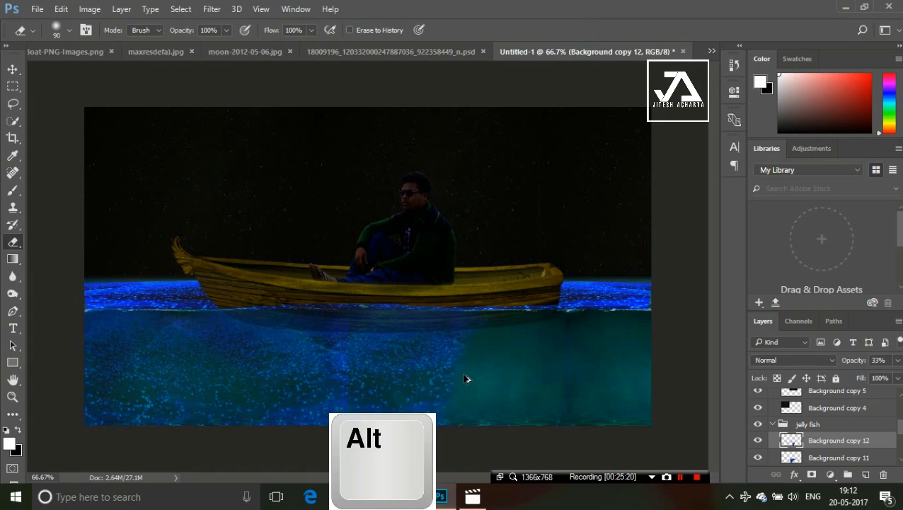
{"action": "mouse_move", "coordinate": [445, 373]}
{"action": "left_mouse_down"}
{"action": "mouse_move", "coordinate": [522, 378]}
{"action": "mouse_move", "coordinate": [494, 364]}
{"action": "left_mouse_up"}
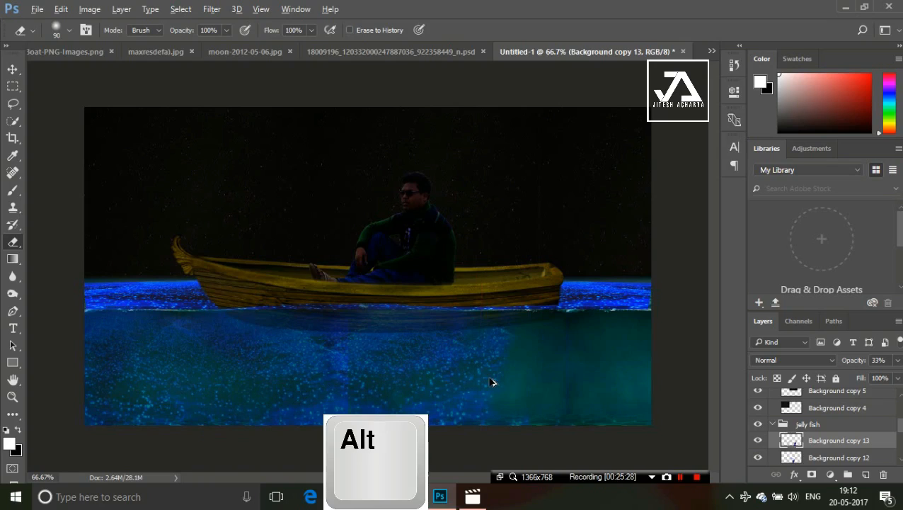
{"action": "left_click_drag", "start_coordinate": [488, 377], "coordinate": [597, 363]}
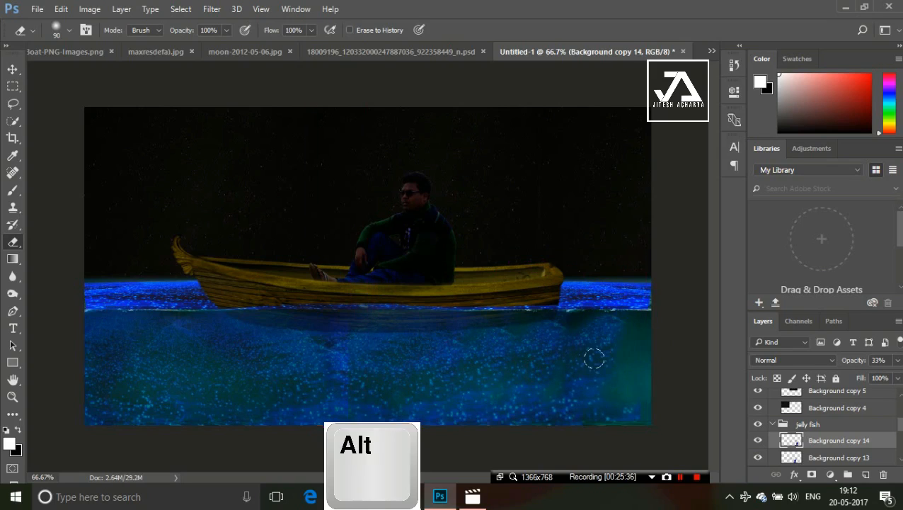
Flip Background copy 15 horizontally and move it over the canvas's right edge at about X 1269, Y 532 px.
{"action": "key", "text": "ctrl+t"}
{"action": "right_click", "coordinate": [600, 365]}
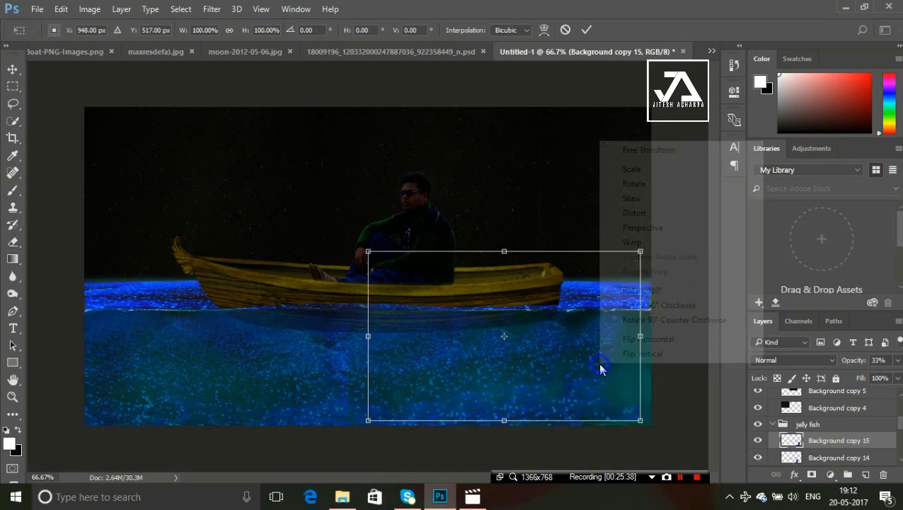
{"action": "left_click", "coordinate": [615, 338]}
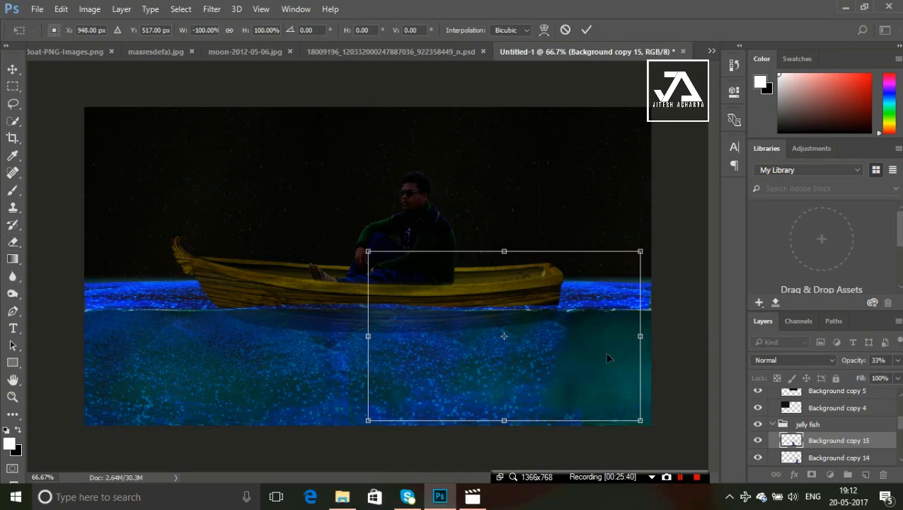
{"action": "left_click_drag", "start_coordinate": [425, 387], "coordinate": [567, 388]}
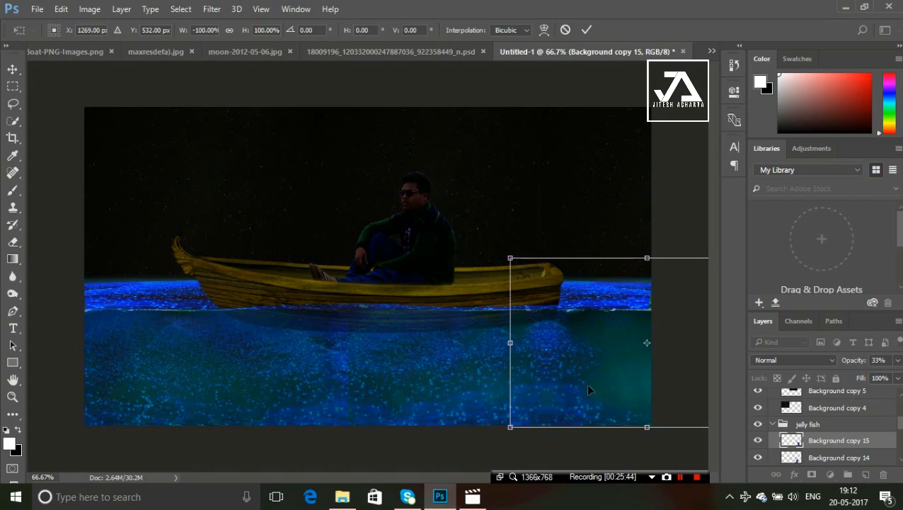
{"action": "key", "text": "Return"}
Duplicate Background copy 15 twice, offsetting each copy rightward to cover the remaining dark water at the canvas's right edge.
{"action": "key", "text": "e"}
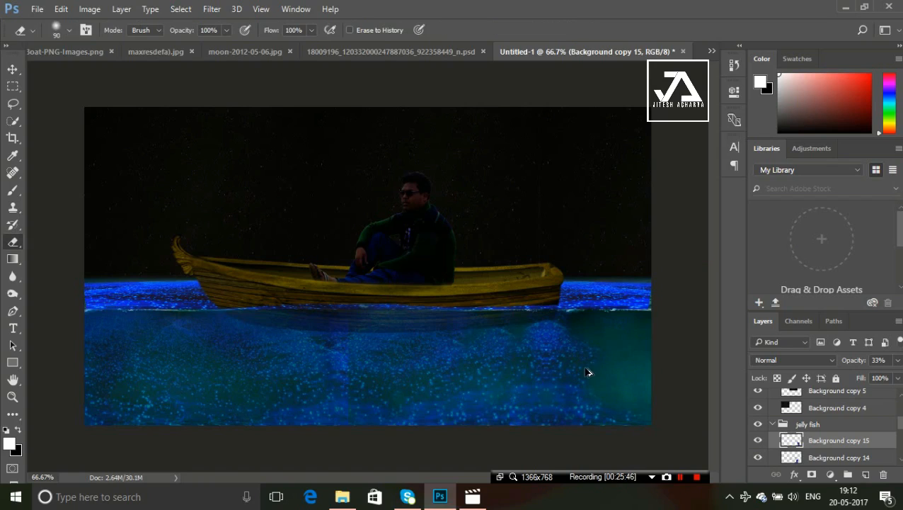
{"action": "key", "text": "alt"}
{"action": "mouse_move", "coordinate": [618, 368]}
{"action": "left_mouse_down"}
{"action": "mouse_move", "coordinate": [651, 362]}
{"action": "mouse_move", "coordinate": [631, 354]}
{"action": "mouse_move", "coordinate": [627, 364]}
{"action": "left_mouse_up"}
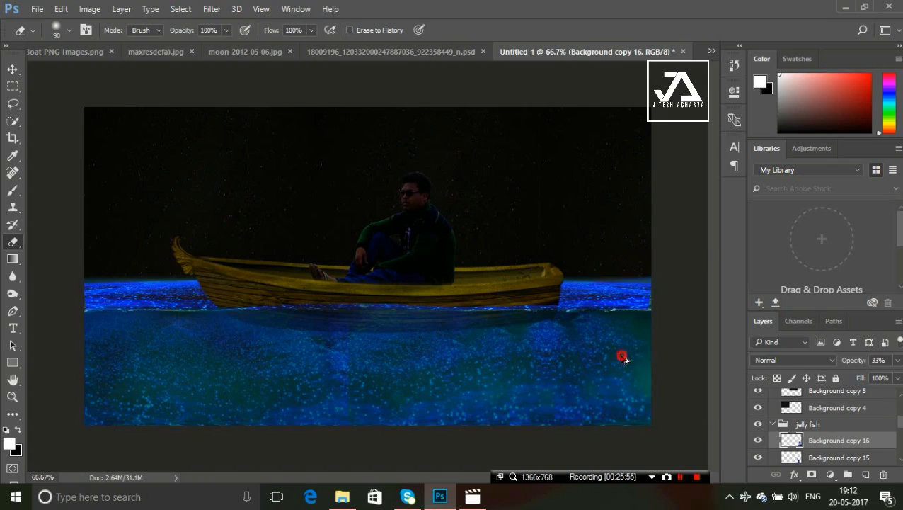
{"action": "left_click_drag", "start_coordinate": [622, 358], "coordinate": [658, 353]}
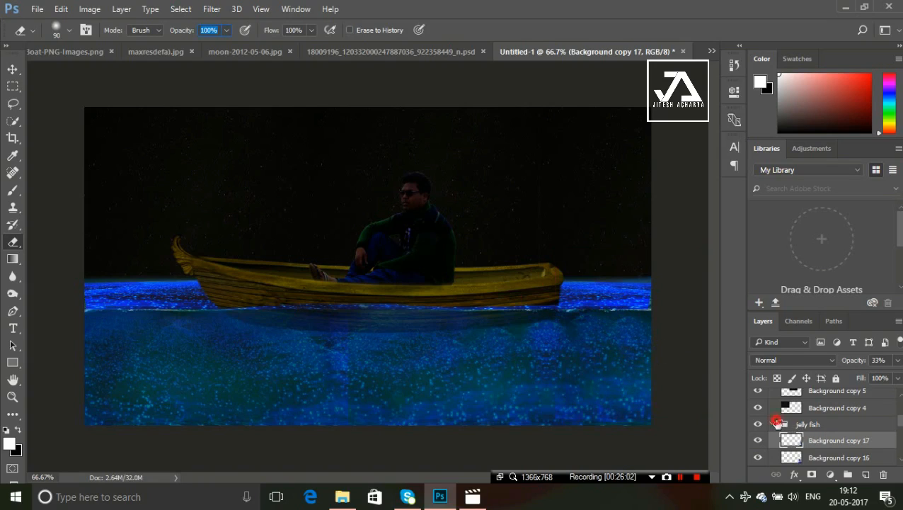
Collapse the jelly fish group and lower its opacity to 51%.
{"action": "left_click", "coordinate": [777, 423]}
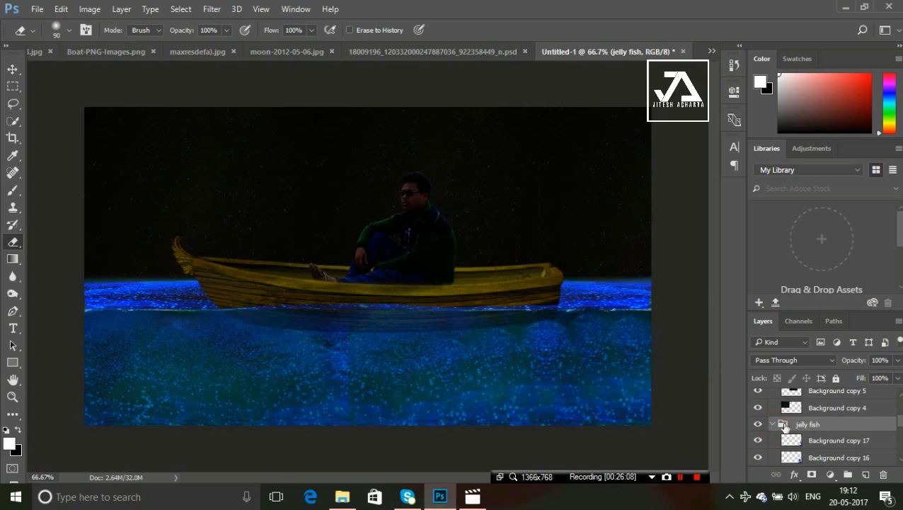
{"action": "left_click", "coordinate": [774, 423]}
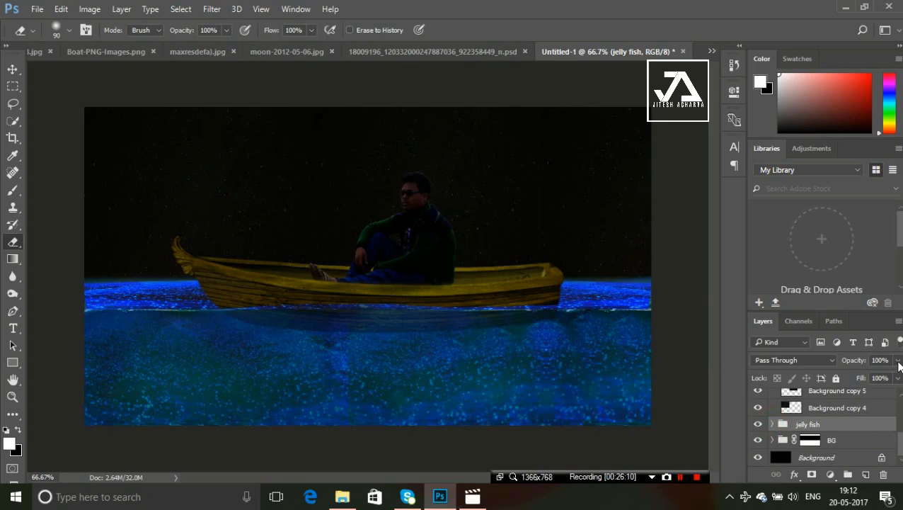
{"action": "left_click", "coordinate": [898, 360]}
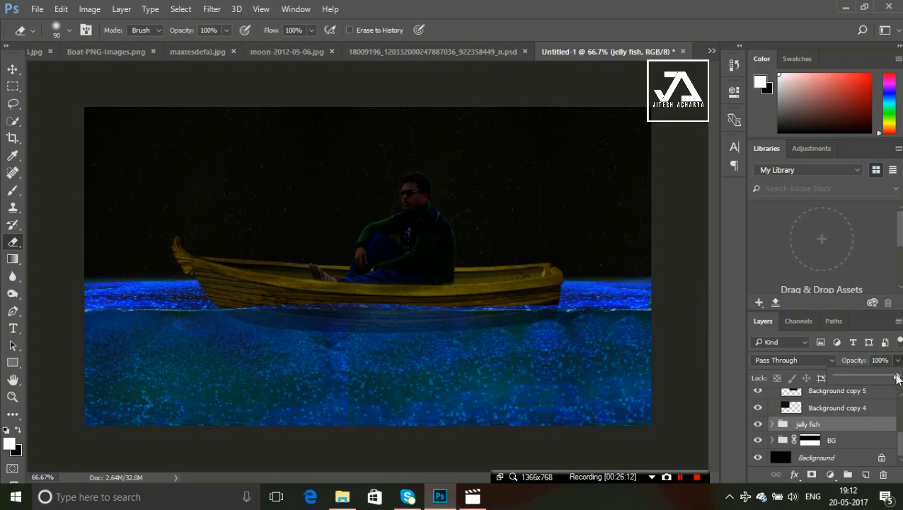
{"action": "left_click_drag", "start_coordinate": [897, 378], "coordinate": [868, 378]}
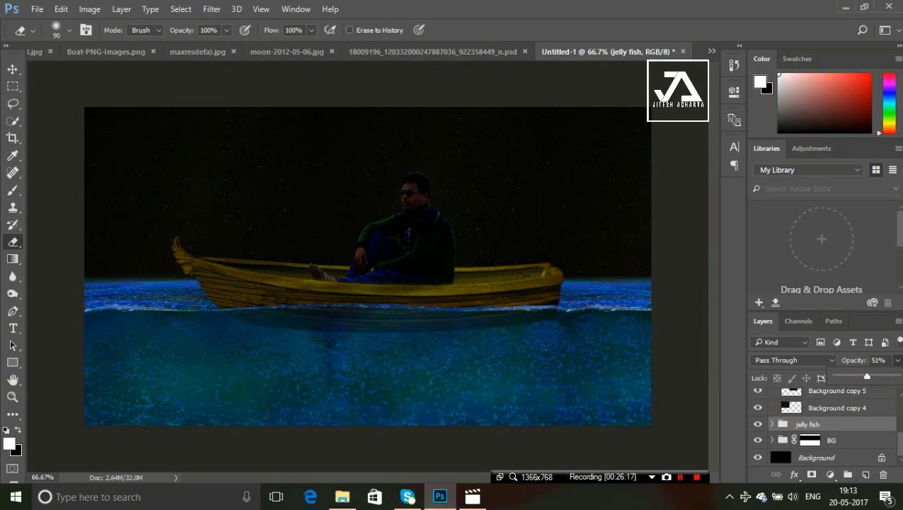
{"action": "left_click", "coordinate": [897, 360]}
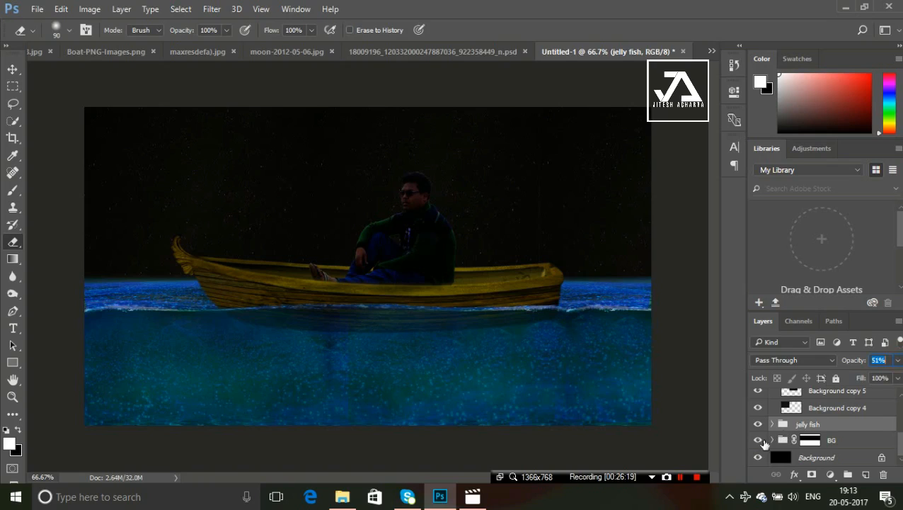
Lower the jelly fish group's opacity to 37% and leave the group collapsed.
{"action": "left_click", "coordinate": [772, 423]}
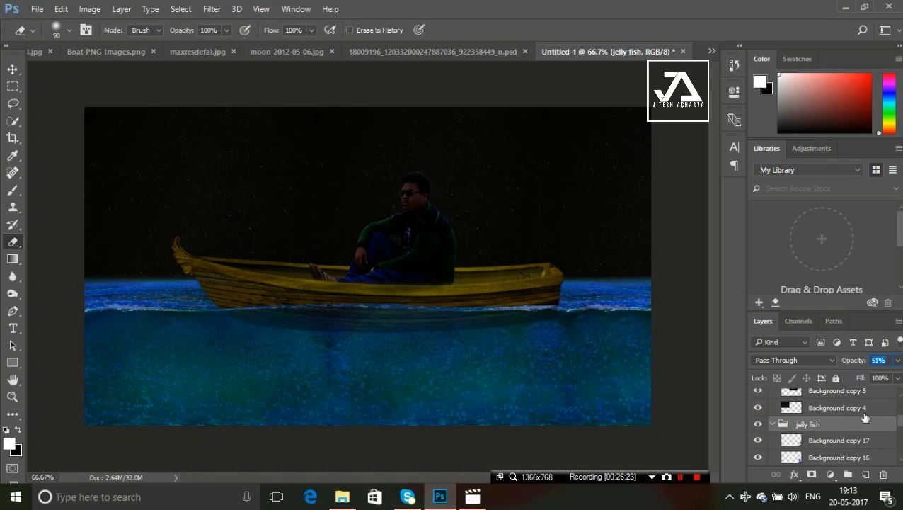
{"action": "left_click", "coordinate": [897, 361]}
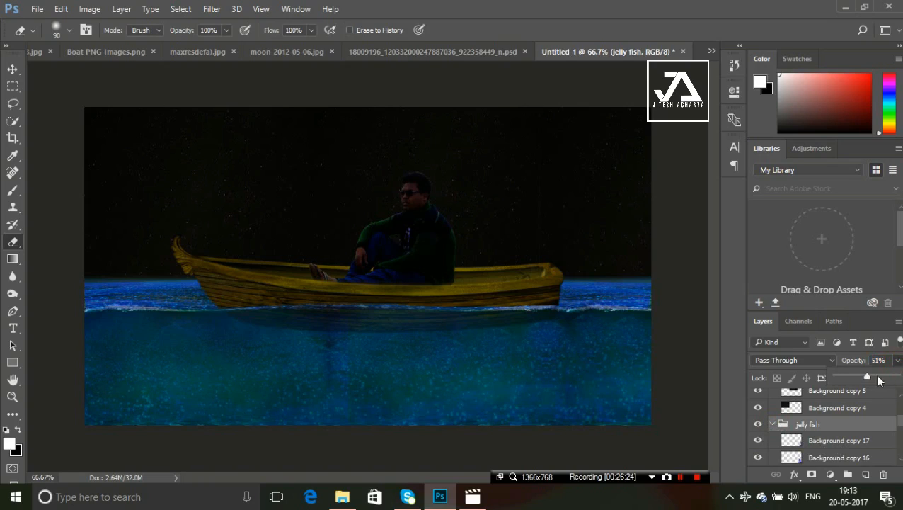
{"action": "left_click", "coordinate": [868, 377]}
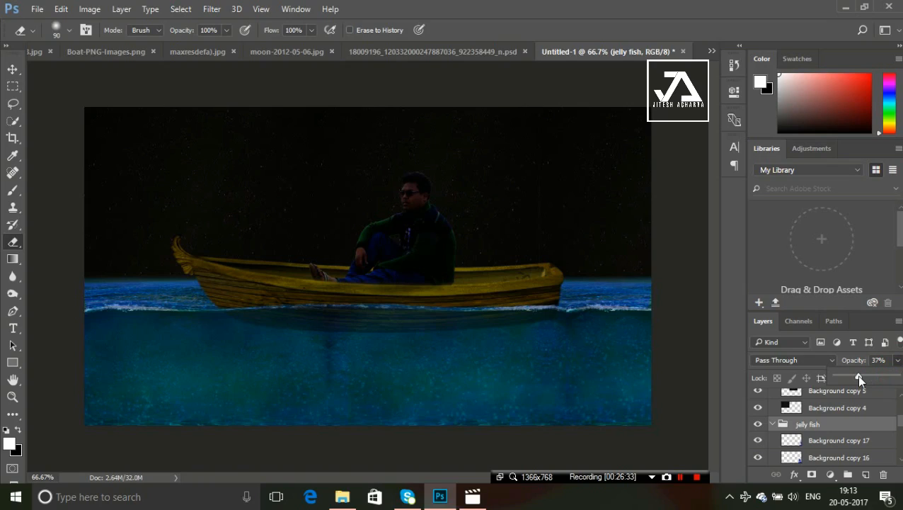
{"action": "left_click", "coordinate": [897, 360]}
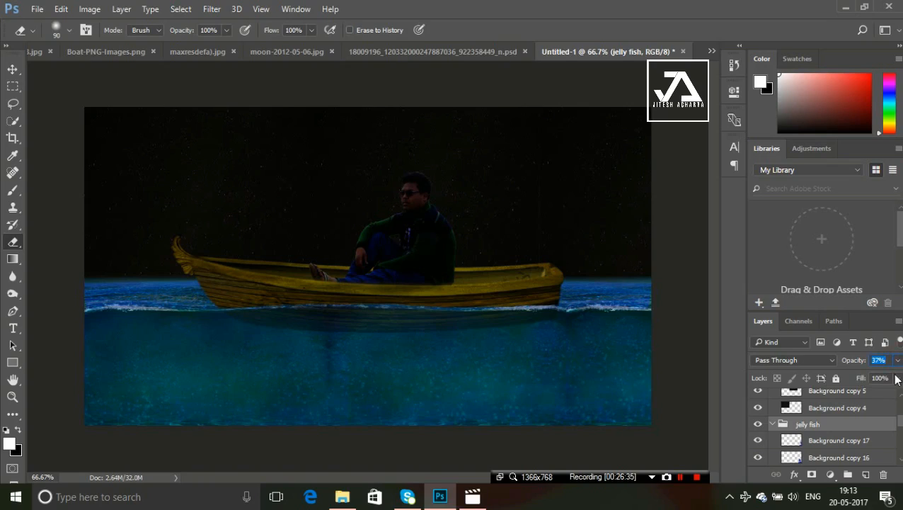
{"action": "left_click", "coordinate": [773, 424]}
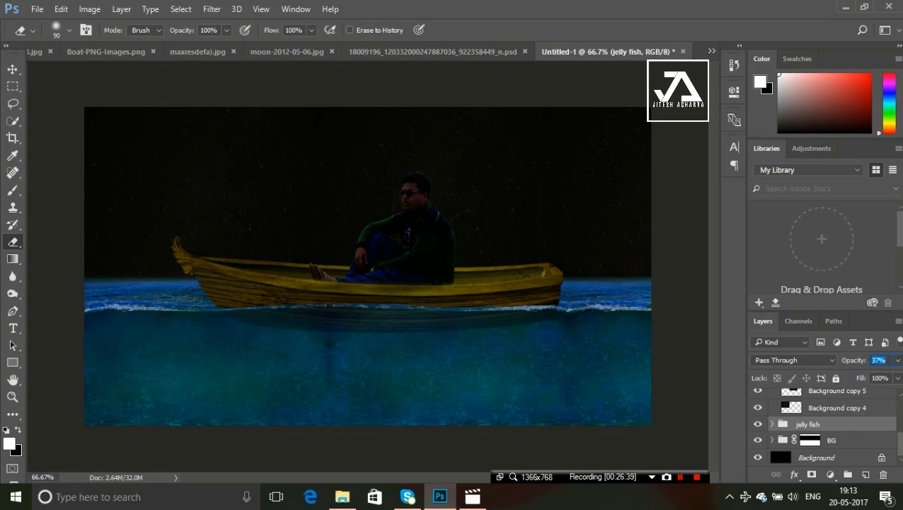
Collapse the Boat and Stars groups in the layer stack.
{"action": "scroll", "coordinate": [824, 425], "scroll_direction": "up", "scroll_amount": 3}
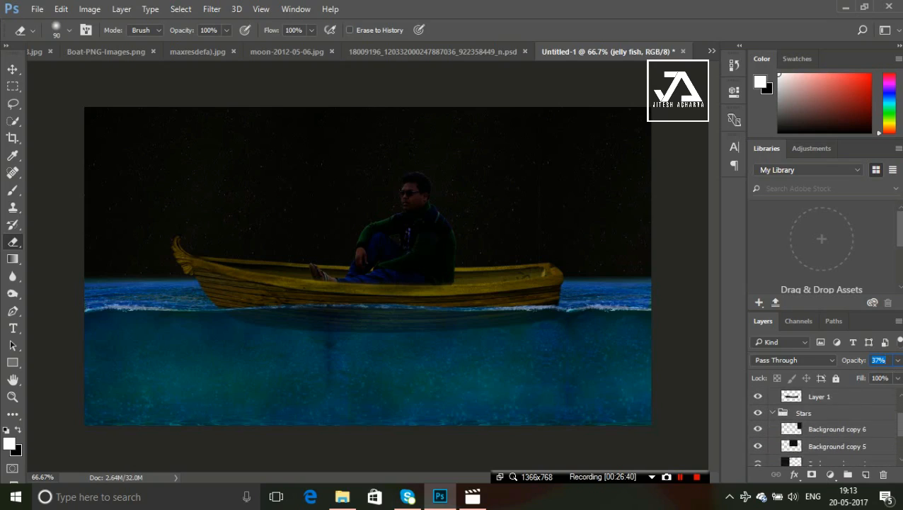
{"action": "scroll", "coordinate": [825, 425], "scroll_direction": "down", "scroll_amount": 3}
{"action": "scroll", "coordinate": [779, 426], "scroll_direction": "up", "scroll_amount": 3}
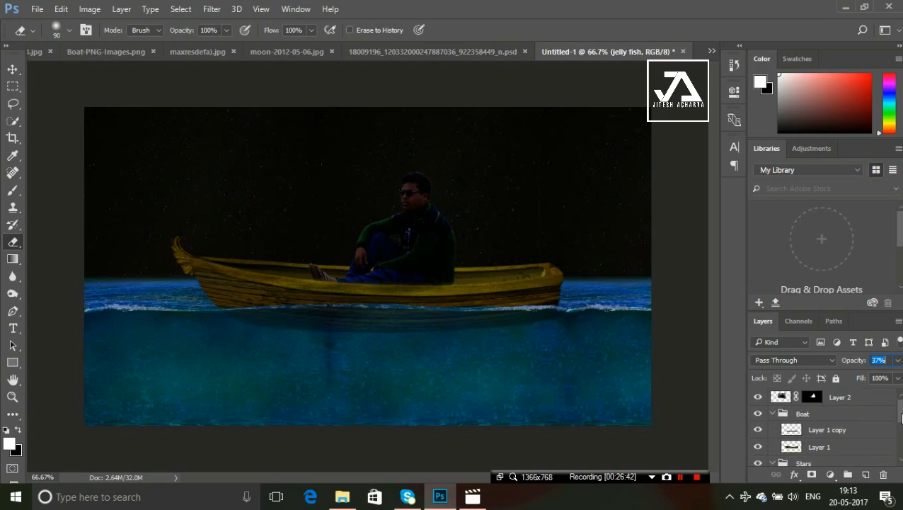
{"action": "left_click", "coordinate": [774, 414]}
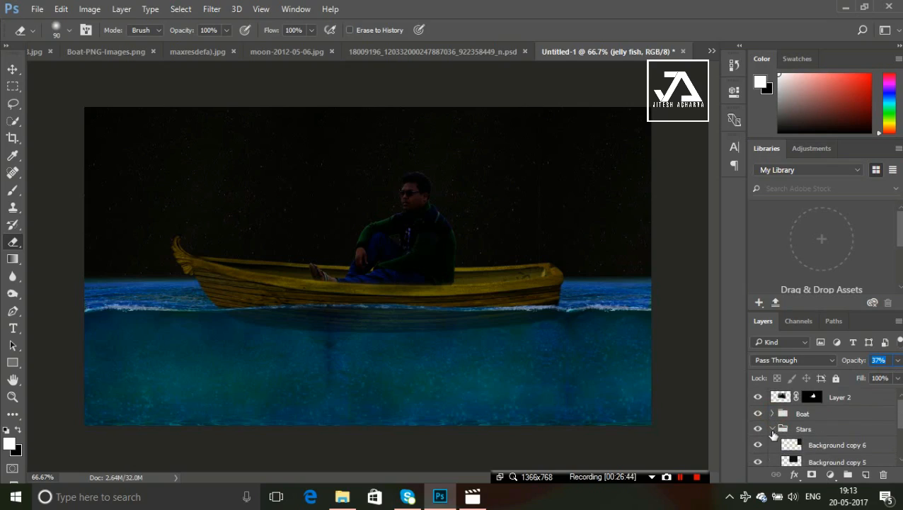
{"action": "left_click", "coordinate": [773, 429]}
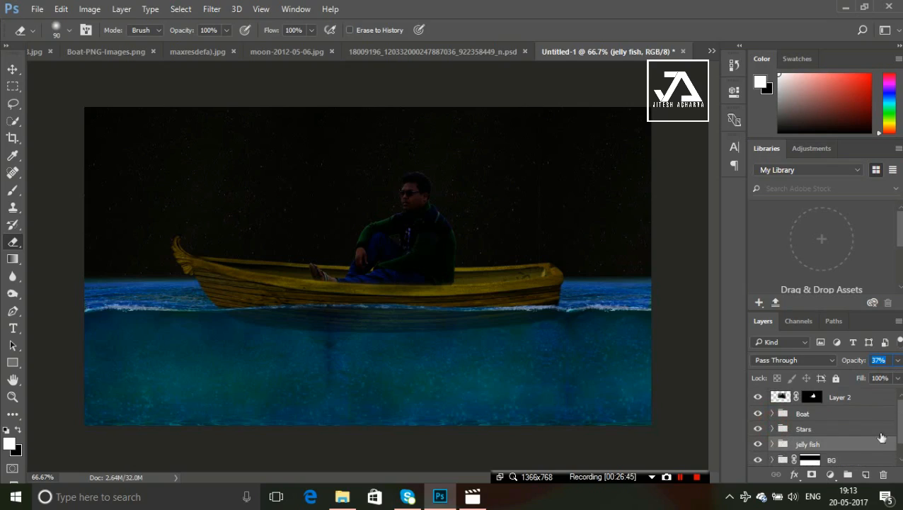
Apply Color Balance to Layer 1 copy in the Boat group with midtone levels -59, +60, +20.
{"action": "left_click", "coordinate": [812, 414]}
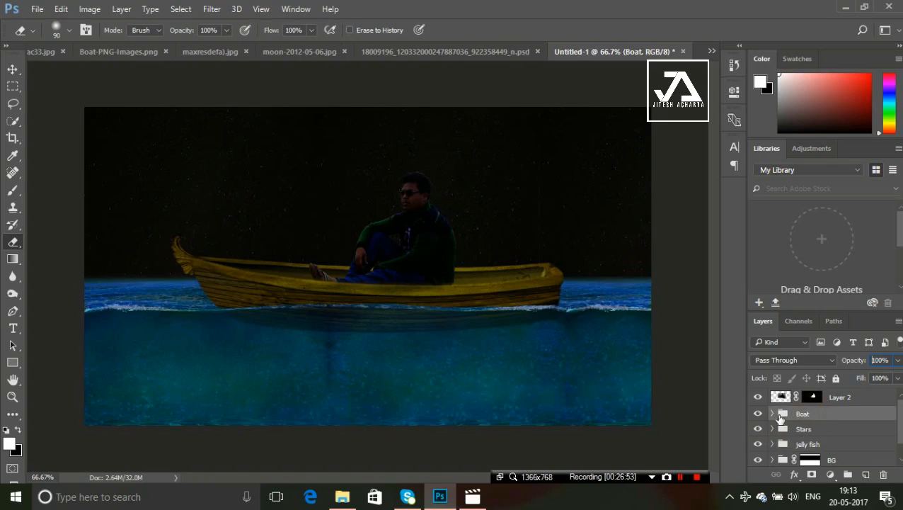
{"action": "left_click", "coordinate": [774, 414]}
{"action": "left_click", "coordinate": [818, 431]}
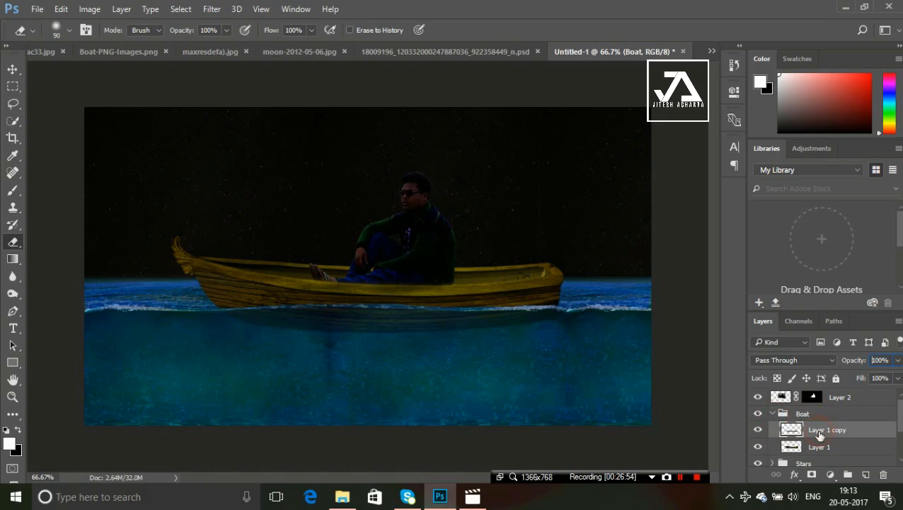
{"action": "left_click", "coordinate": [89, 10]}
{"action": "mouse_move", "coordinate": [141, 46]}
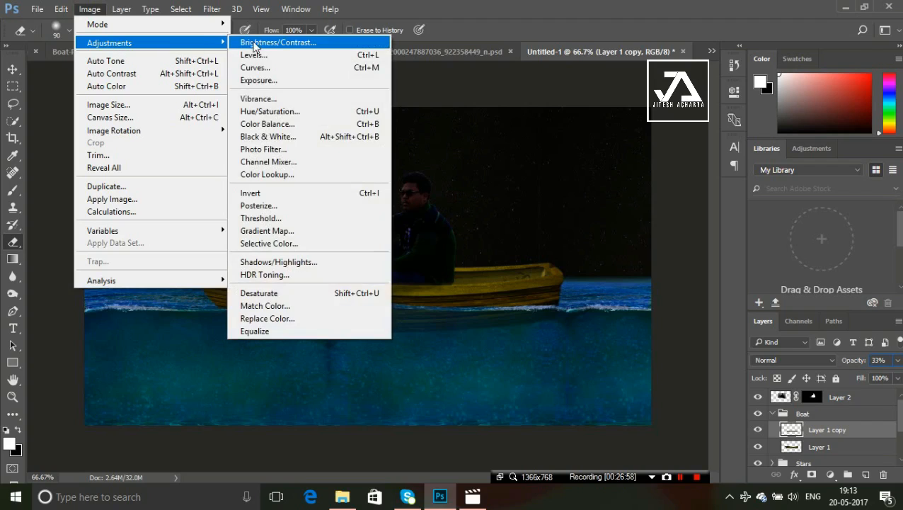
{"action": "left_click", "coordinate": [268, 124]}
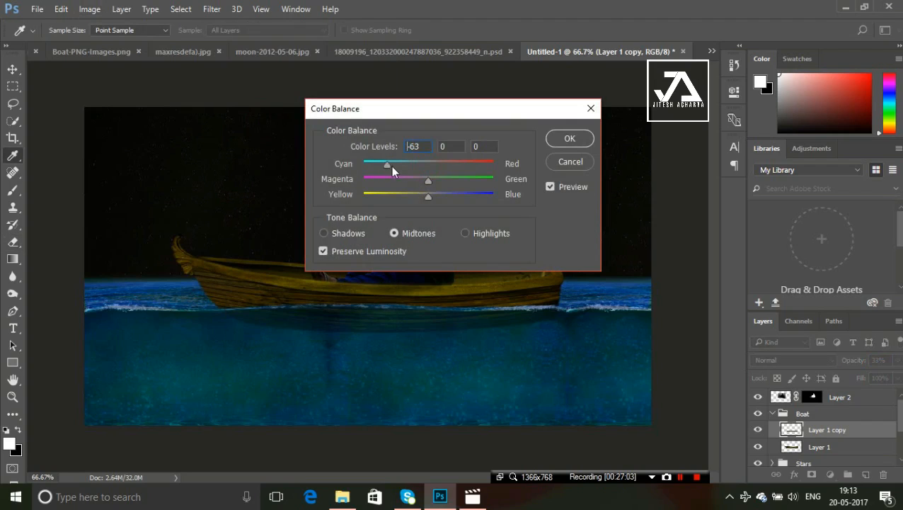
{"action": "left_click_drag", "start_coordinate": [392, 171], "coordinate": [441, 198]}
{"action": "left_click", "coordinate": [573, 139]}
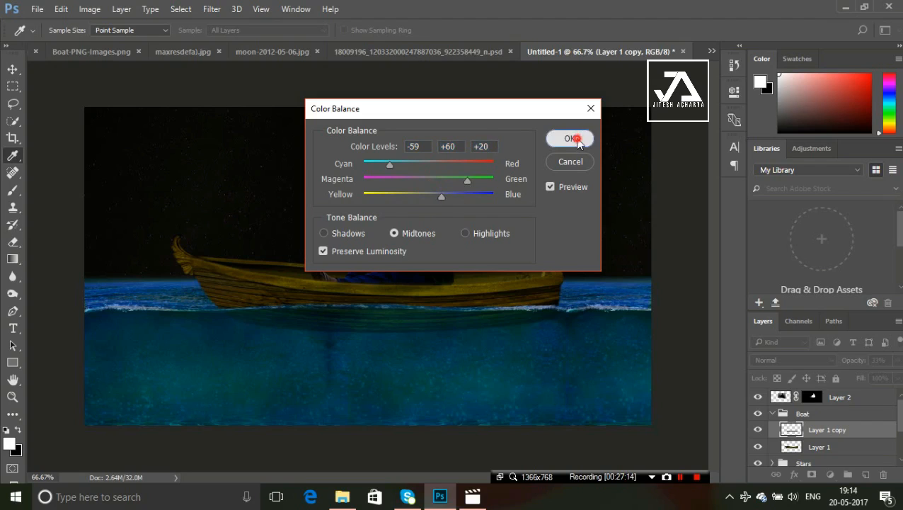
{"action": "key", "text": "e"}
Apply Color Balance to Layer 1 in the Boat group with midtone levels -100, -20, +100, and collapse the group.
{"action": "left_click", "coordinate": [814, 446]}
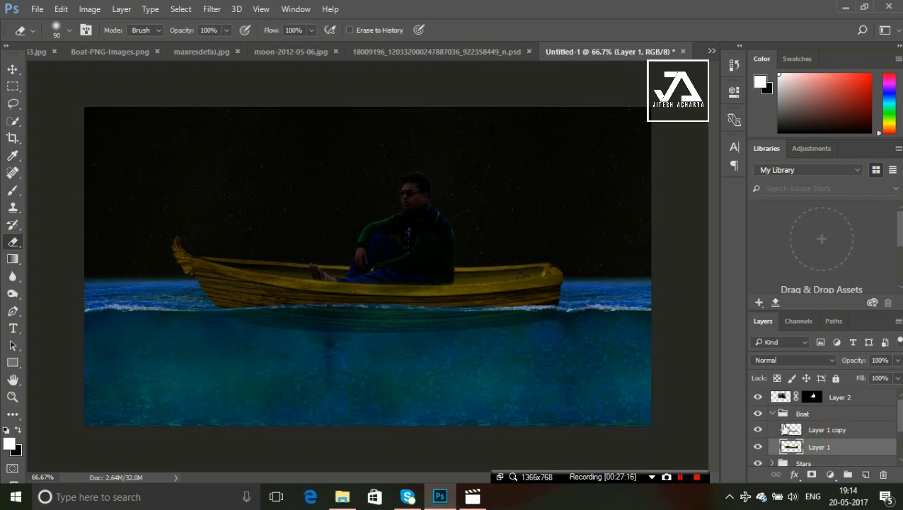
{"action": "left_click", "coordinate": [89, 8]}
{"action": "mouse_move", "coordinate": [112, 48]}
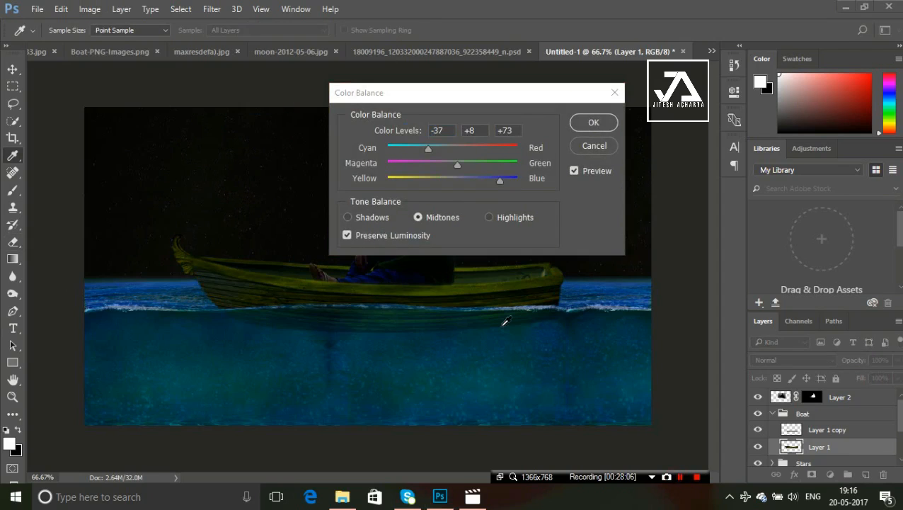
{"action": "left_click", "coordinate": [428, 150]}
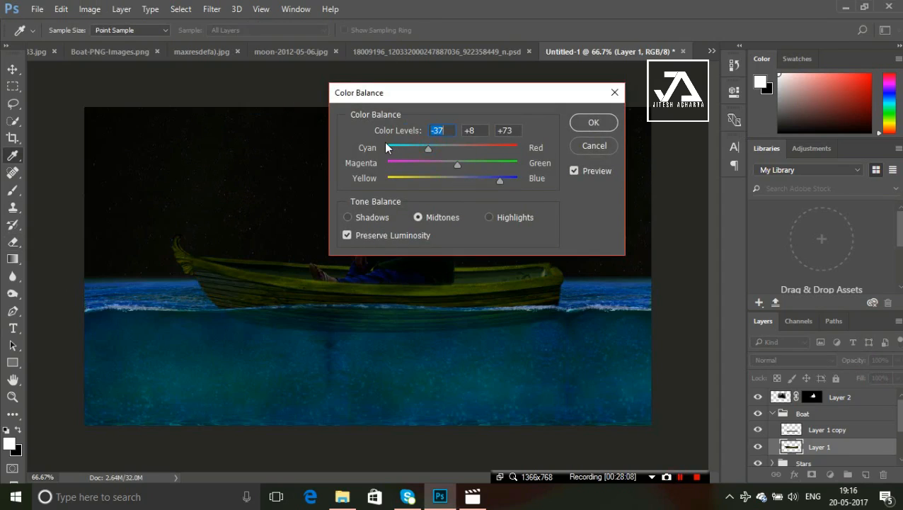
{"action": "left_click_drag", "start_coordinate": [426, 151], "coordinate": [386, 151]}
{"action": "mouse_move", "coordinate": [456, 165]}
{"action": "left_mouse_down"}
{"action": "mouse_move", "coordinate": [429, 164]}
{"action": "mouse_move", "coordinate": [442, 165]}
{"action": "left_mouse_up"}
{"action": "left_click_drag", "start_coordinate": [499, 180], "coordinate": [517, 182]}
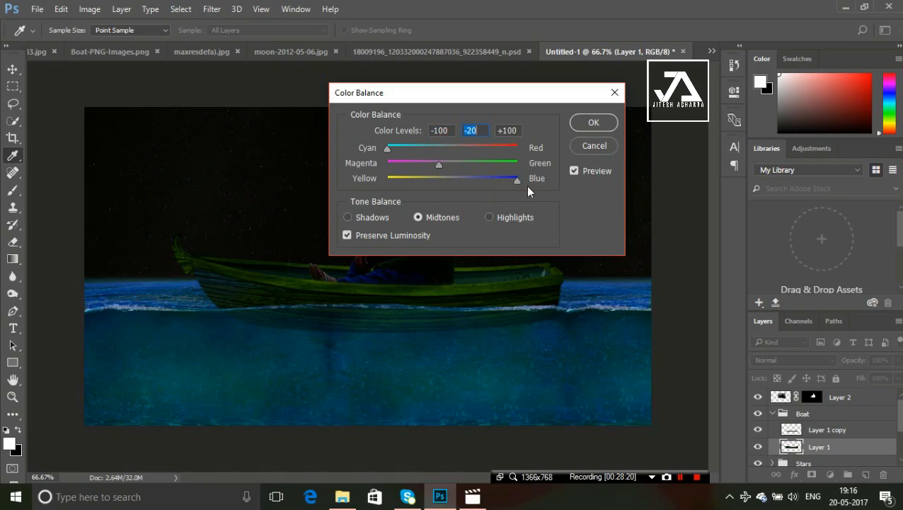
{"action": "left_click_drag", "start_coordinate": [526, 185], "coordinate": [532, 185]}
{"action": "left_click", "coordinate": [593, 125]}
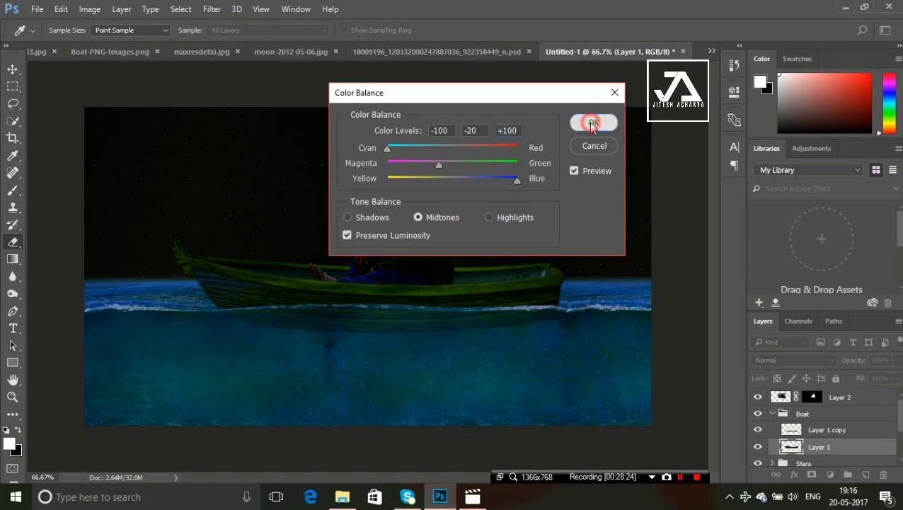
{"action": "key", "text": "e"}
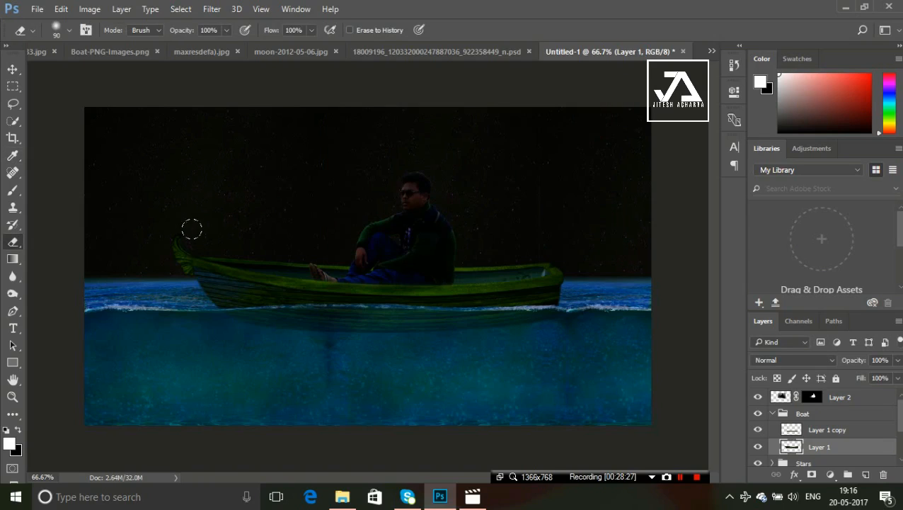
{"action": "left_click", "coordinate": [772, 416]}
{"action": "left_click", "coordinate": [771, 414]}
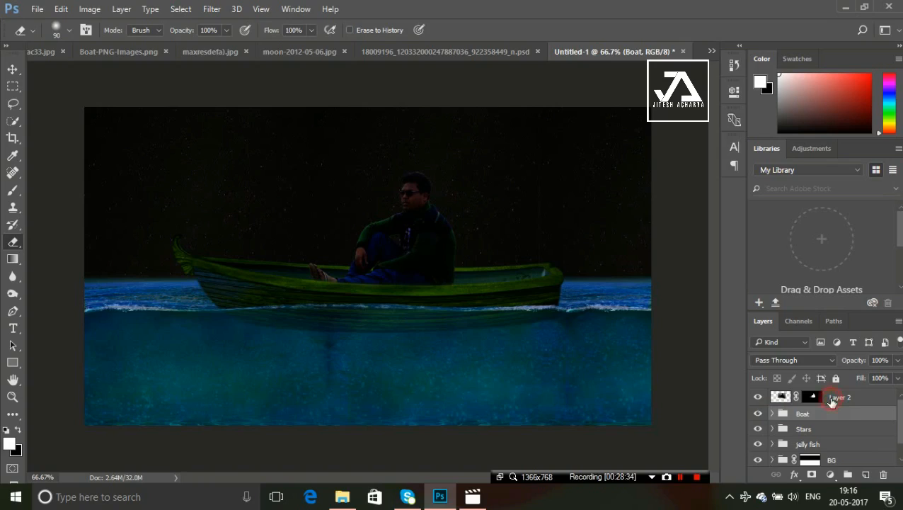
Scale the full moon added above Layer 2 to about 46% and move it to about X 739, Y 144.5 px.
{"action": "left_click", "coordinate": [833, 399]}
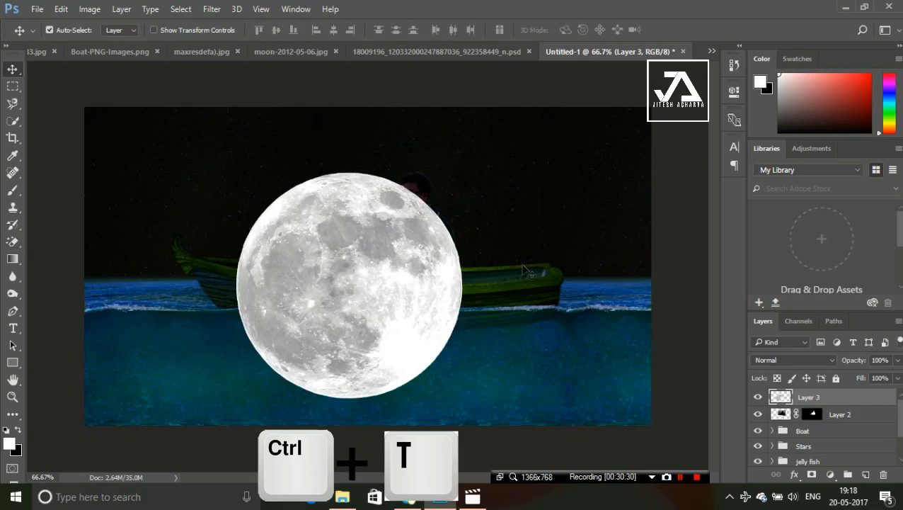
{"action": "key", "text": "ctrl+t"}
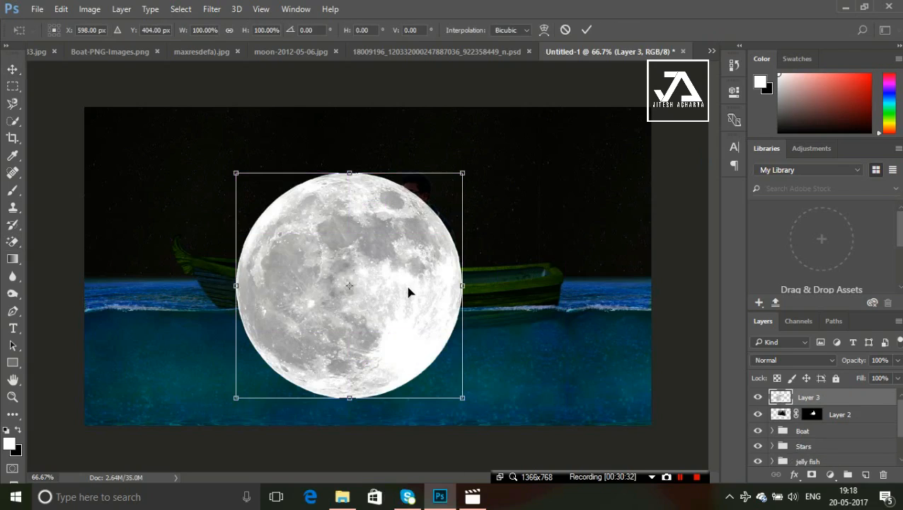
{"action": "left_click_drag", "start_coordinate": [409, 292], "coordinate": [464, 196]}
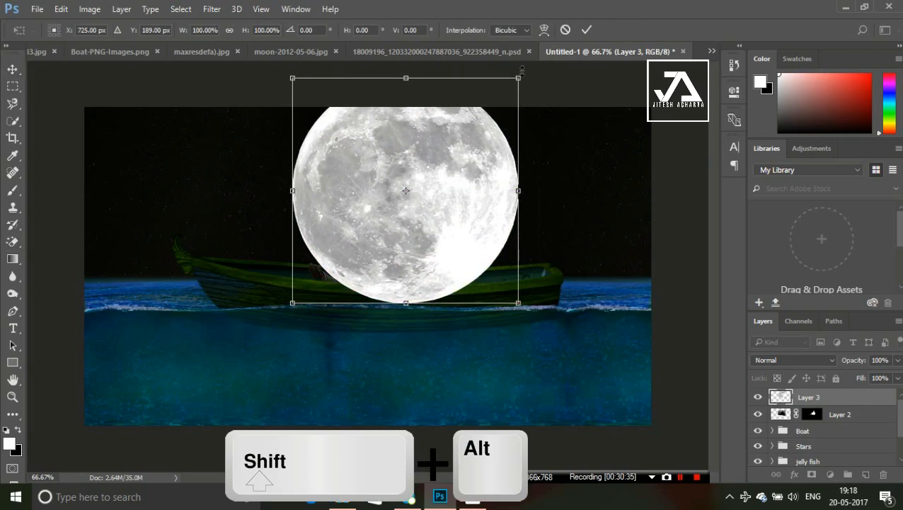
{"action": "left_click_drag", "start_coordinate": [519, 74], "coordinate": [466, 147]}
{"action": "mouse_move", "coordinate": [435, 182]}
{"action": "left_mouse_down"}
{"action": "mouse_move", "coordinate": [439, 158]}
{"action": "mouse_move", "coordinate": [439, 165]}
{"action": "left_mouse_up"}
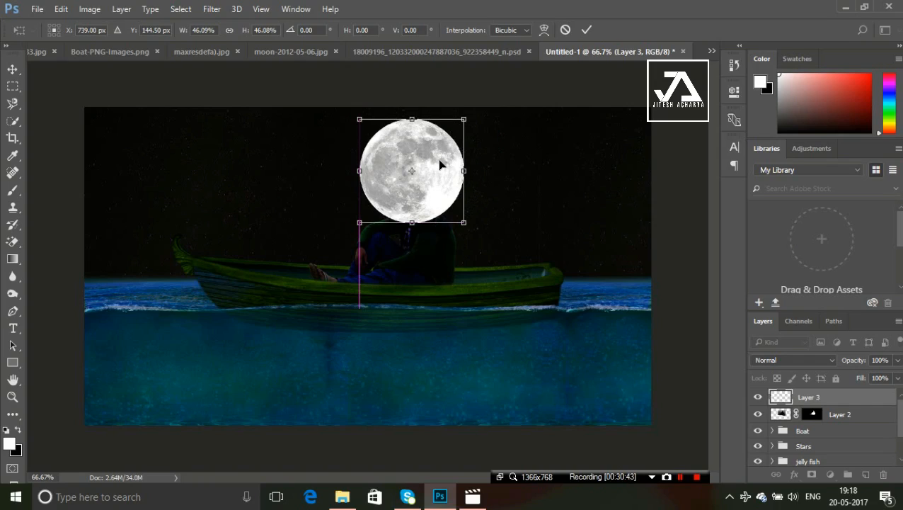
{"action": "key", "text": "Return"}
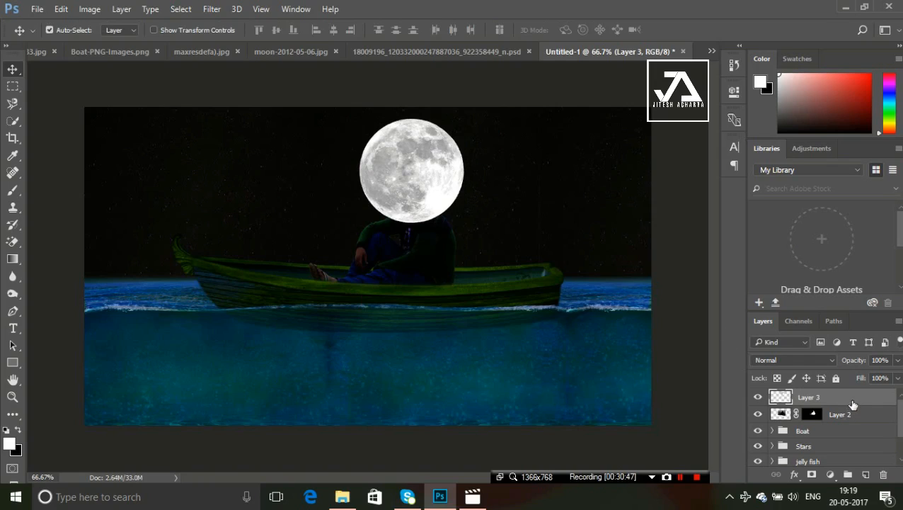
Move the moon layer beneath Layer 2 and scale it to about 72%, centred at about X 737.5, Y 111.5 px.
{"action": "left_click_drag", "start_coordinate": [853, 404], "coordinate": [852, 422]}
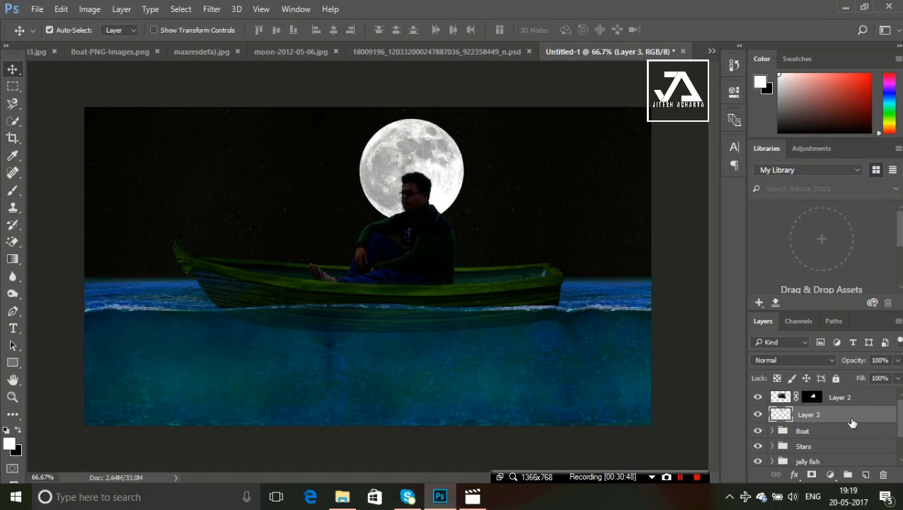
{"action": "key", "text": "ctrl+t"}
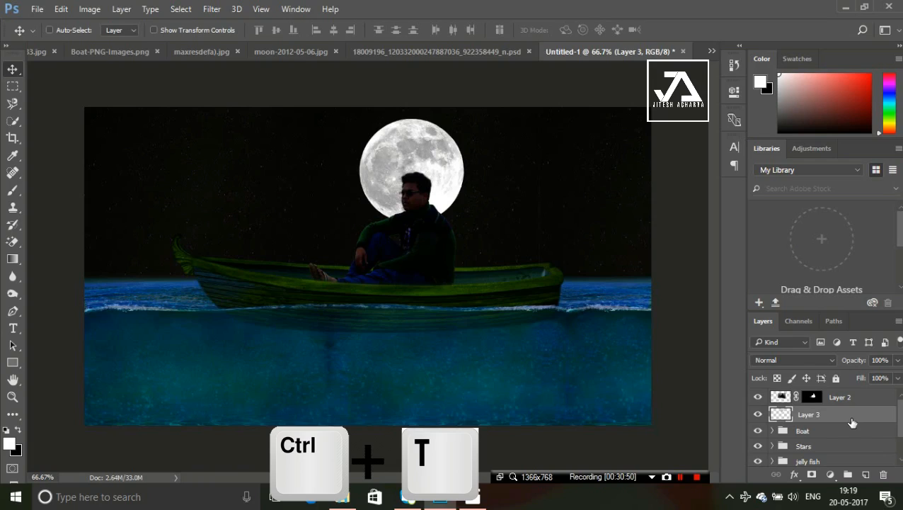
{"action": "key", "text": "shift+alt"}
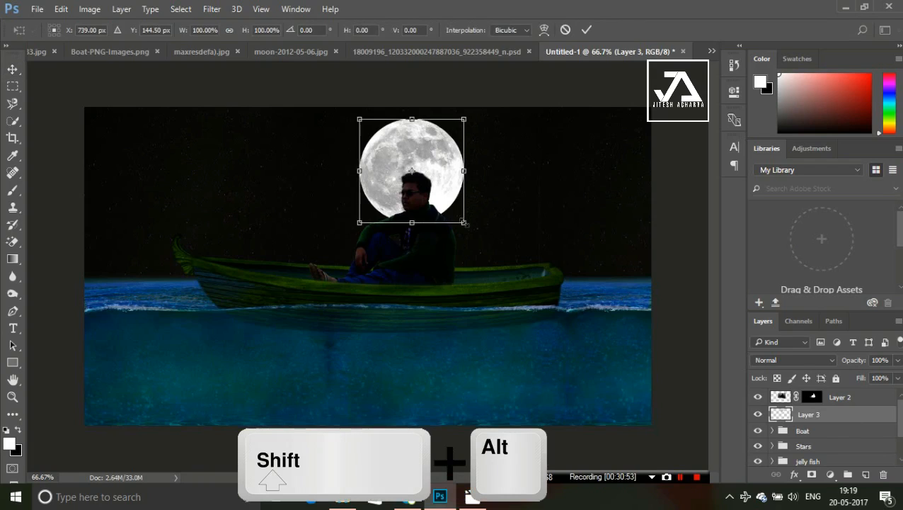
{"action": "left_click_drag", "start_coordinate": [464, 223], "coordinate": [433, 170]}
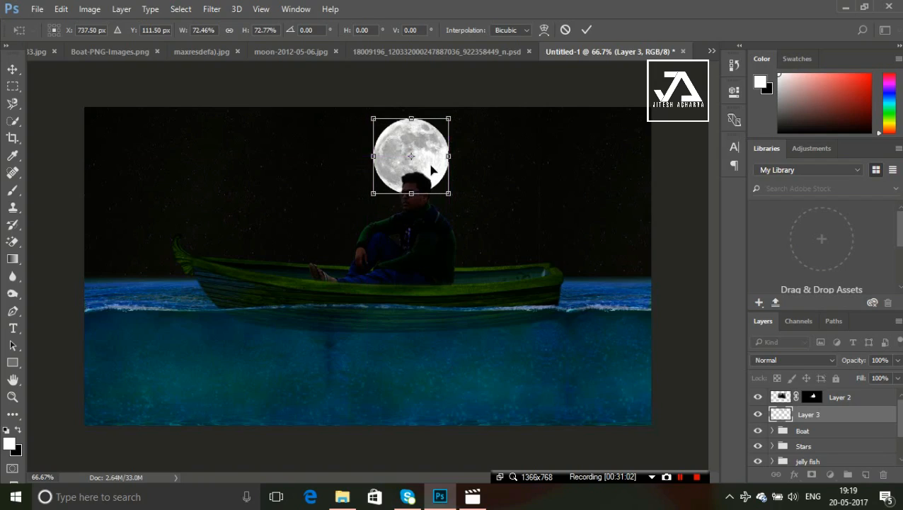
{"action": "key", "text": "Return"}
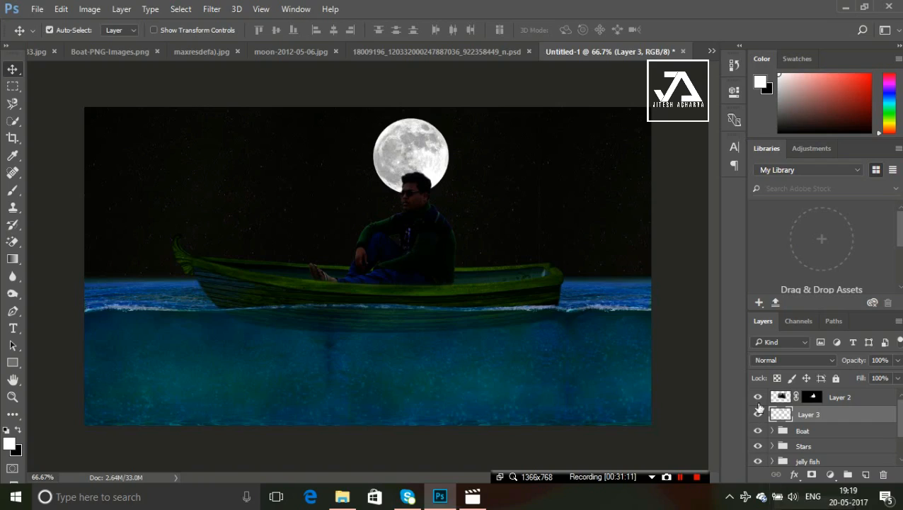
Apply Camera Raw to the man on Layer 2 with Exposure +1.55, Contrast -33, Highlights -100, Shadows +48, Whites +23 and Blacks +24.
{"action": "left_click", "coordinate": [849, 402]}
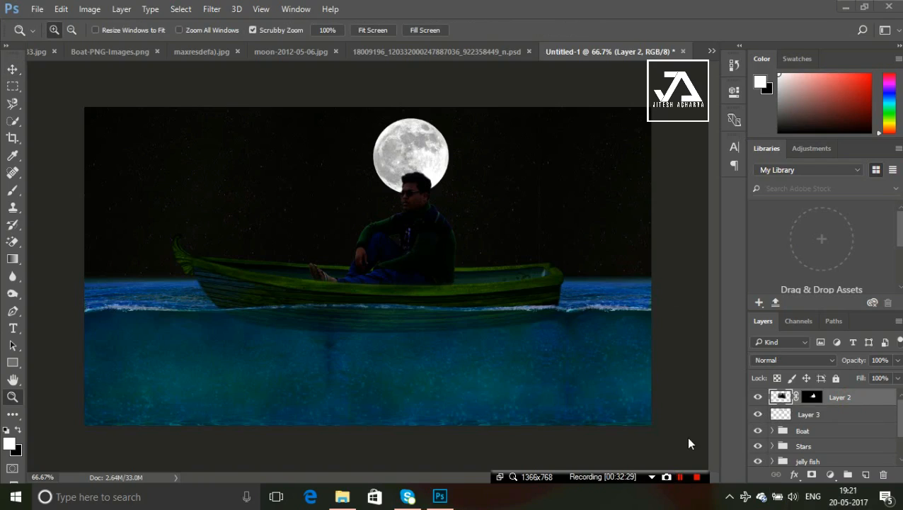
{"action": "left_click", "coordinate": [212, 10]}
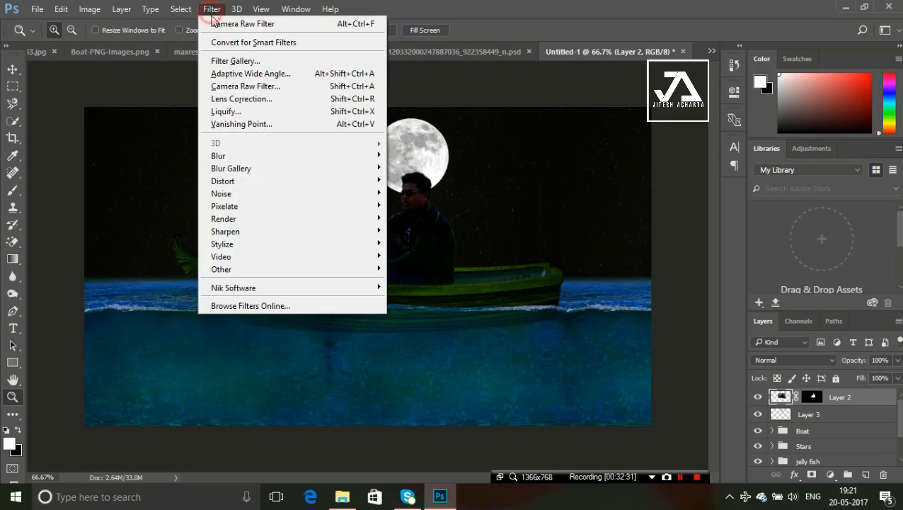
{"action": "left_click", "coordinate": [276, 85]}
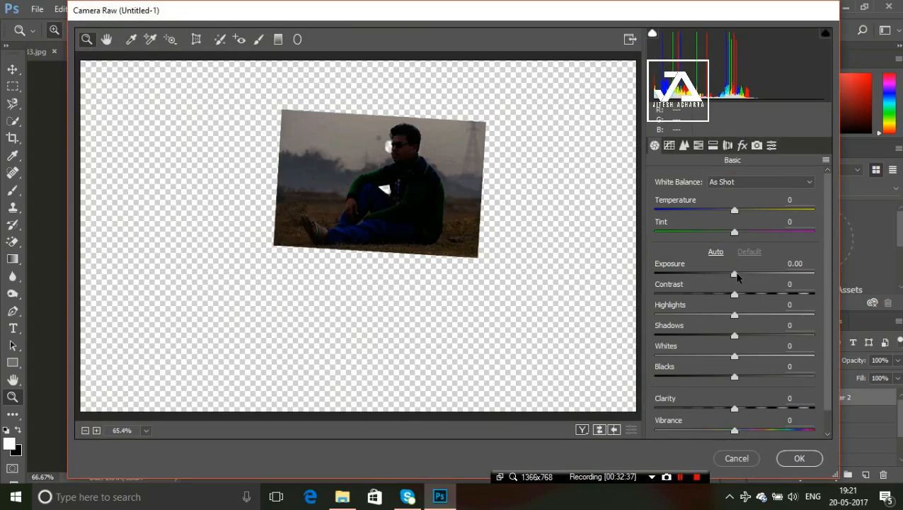
{"action": "left_click_drag", "start_coordinate": [736, 275], "coordinate": [758, 274]}
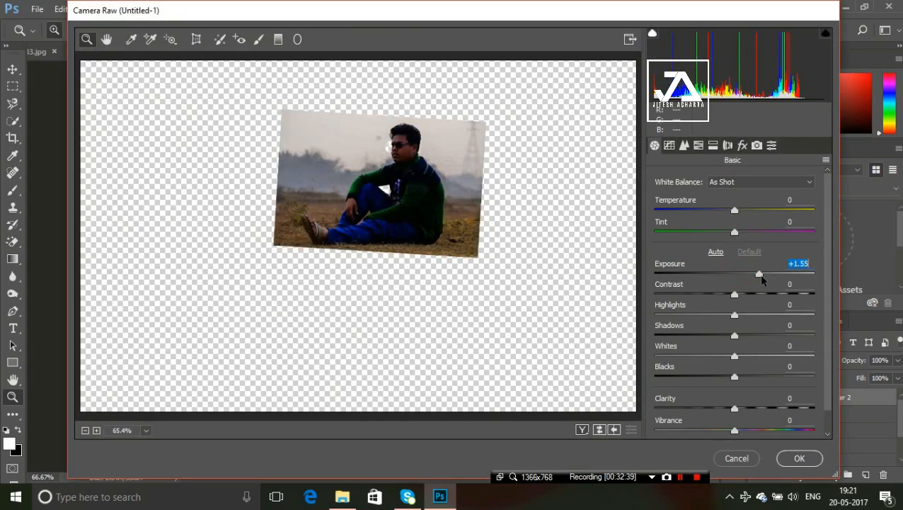
{"action": "left_click_drag", "start_coordinate": [735, 295], "coordinate": [600, 309]}
{"action": "left_click", "coordinate": [736, 317]}
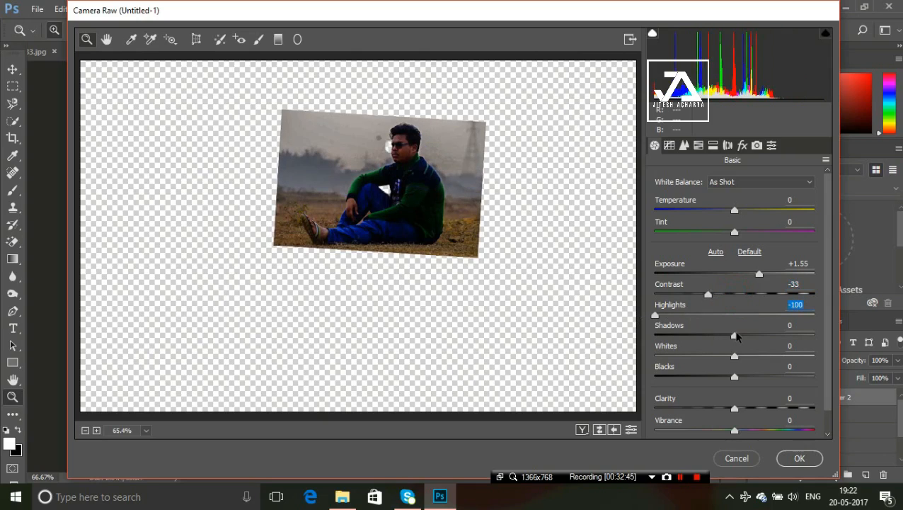
{"action": "left_click_drag", "start_coordinate": [735, 335], "coordinate": [772, 335]}
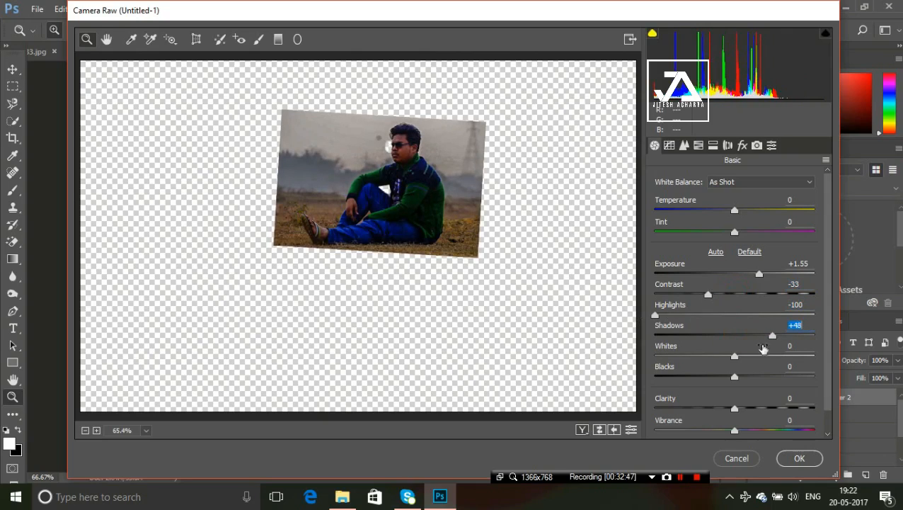
{"action": "left_click_drag", "start_coordinate": [735, 357], "coordinate": [754, 379]}
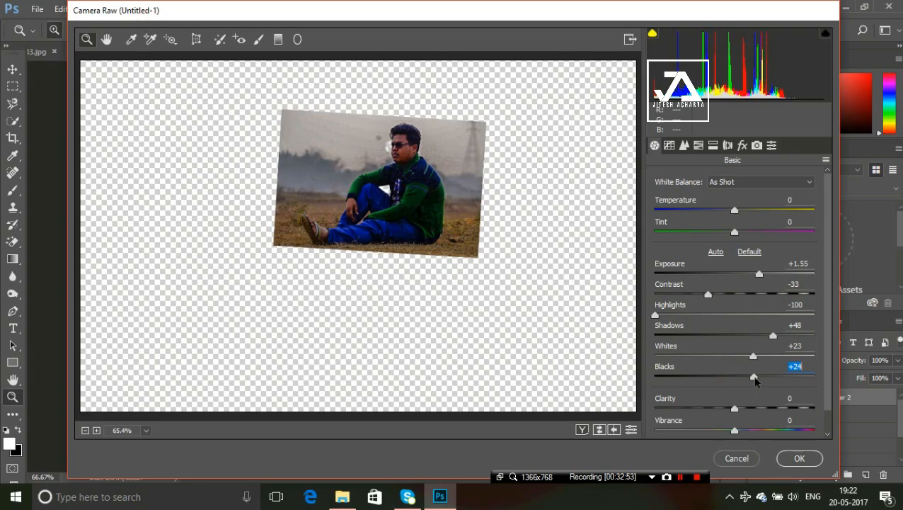
{"action": "left_click", "coordinate": [796, 460]}
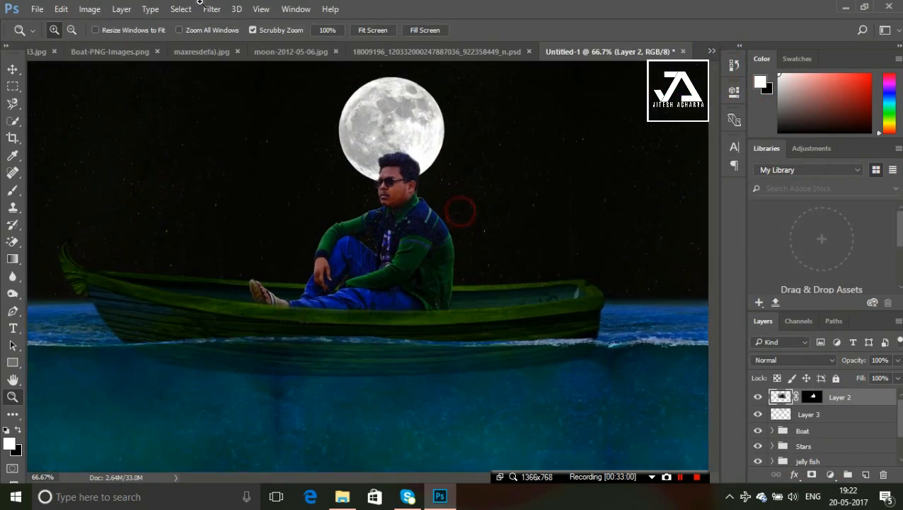
Apply Camera Raw to Layer 2 again with Exposure +0.40 and Contrast about -4.
{"action": "left_click", "coordinate": [460, 207]}
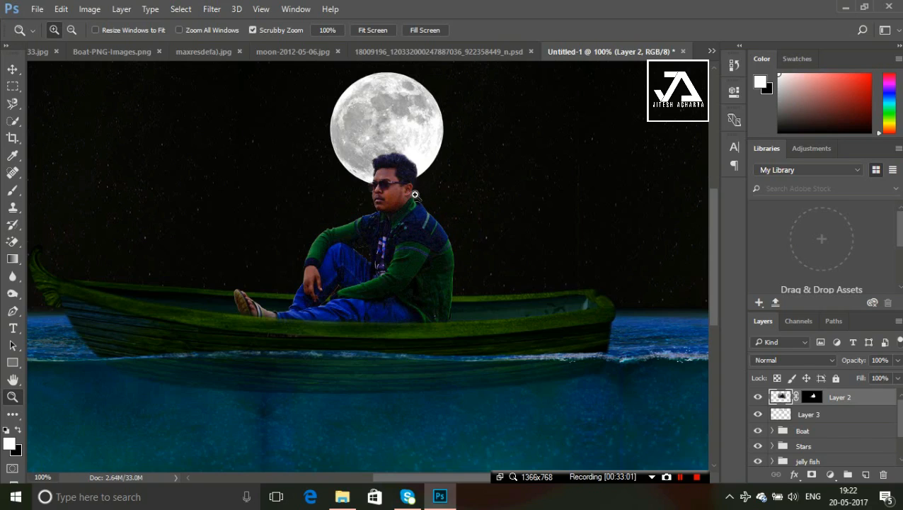
{"action": "key", "text": "ctrl+0"}
{"action": "left_click", "coordinate": [212, 9]}
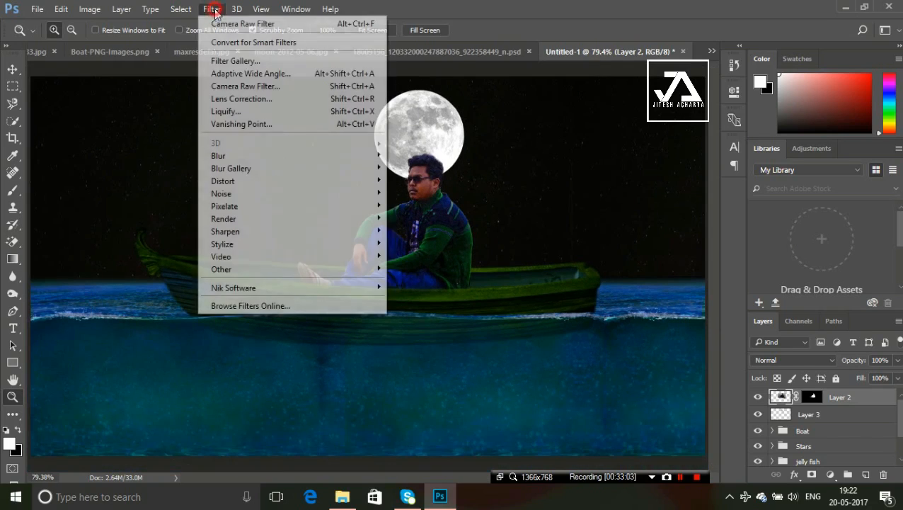
{"action": "left_click", "coordinate": [236, 88]}
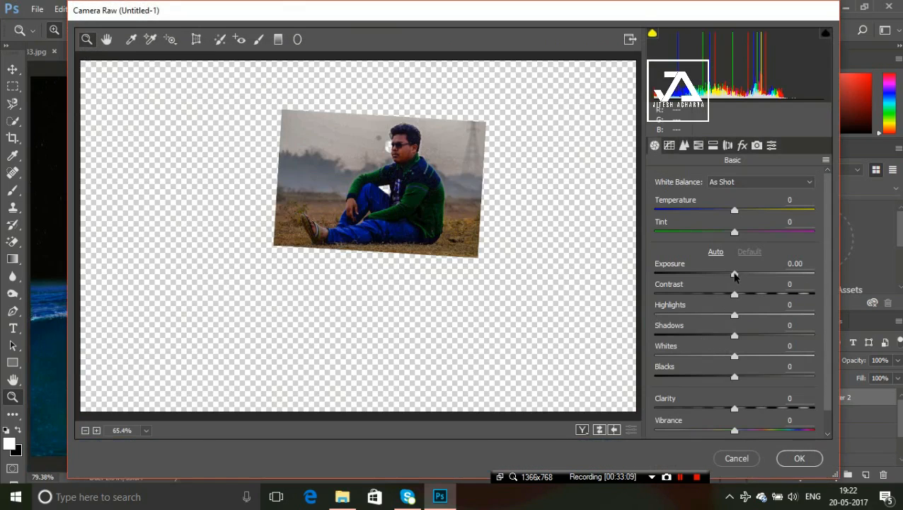
{"action": "left_click_drag", "start_coordinate": [735, 277], "coordinate": [730, 295]}
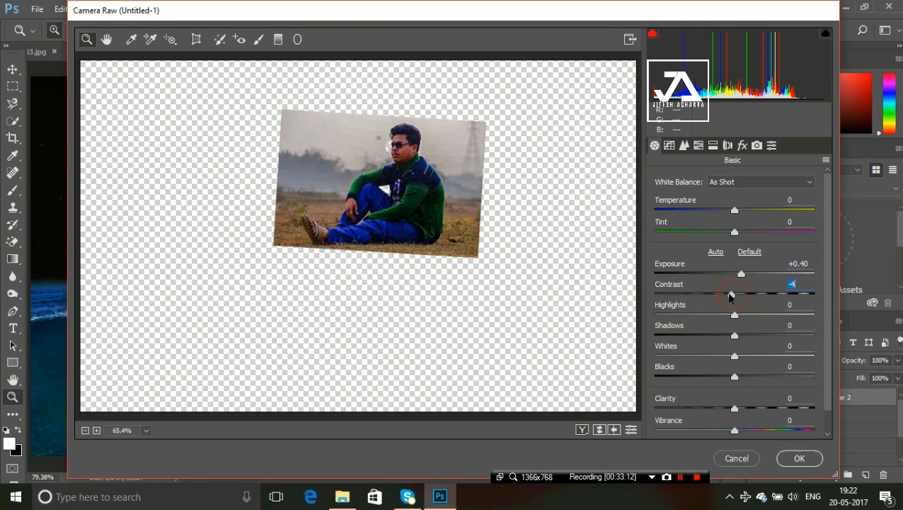
{"action": "left_click", "coordinate": [798, 464]}
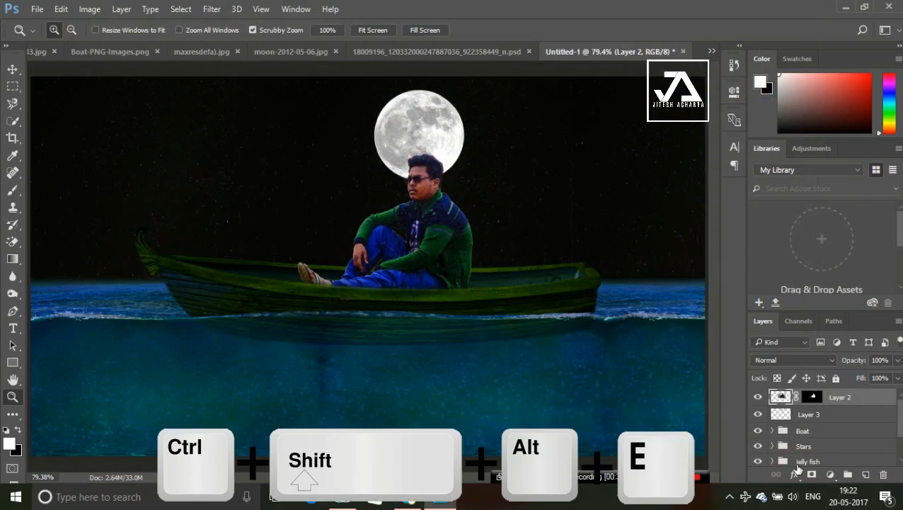
Stamp all visible layers into a new top layer and darken it in Camera Raw with reduced exposure and Blues luminance +57.
{"action": "key", "text": "ctrl+shift+alt+e"}
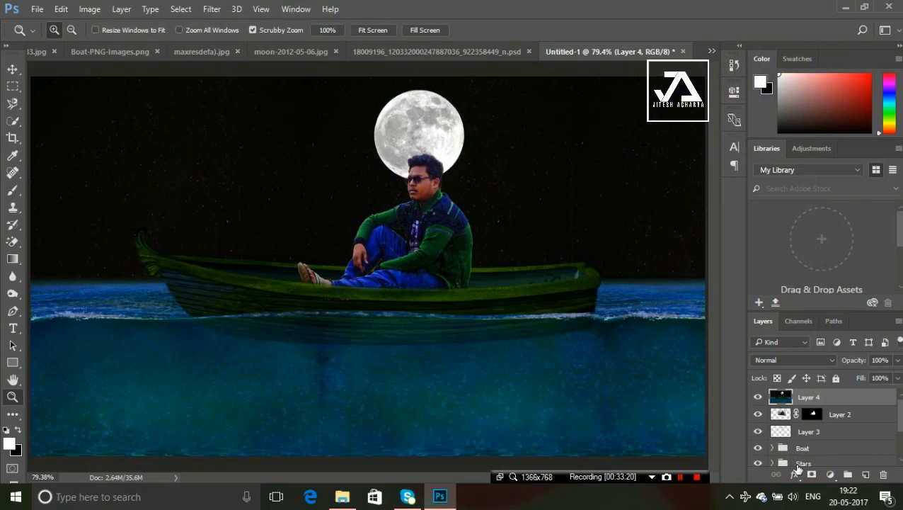
{"action": "left_click", "coordinate": [212, 9]}
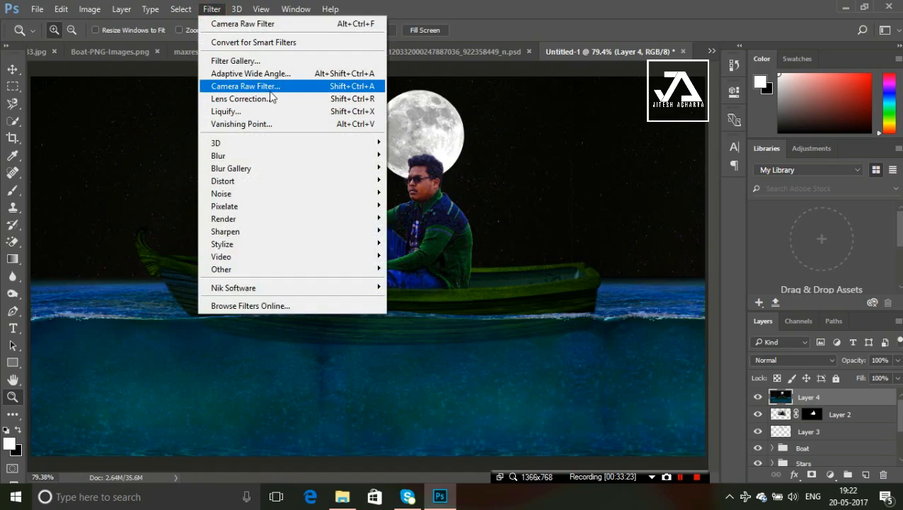
{"action": "left_click", "coordinate": [271, 86]}
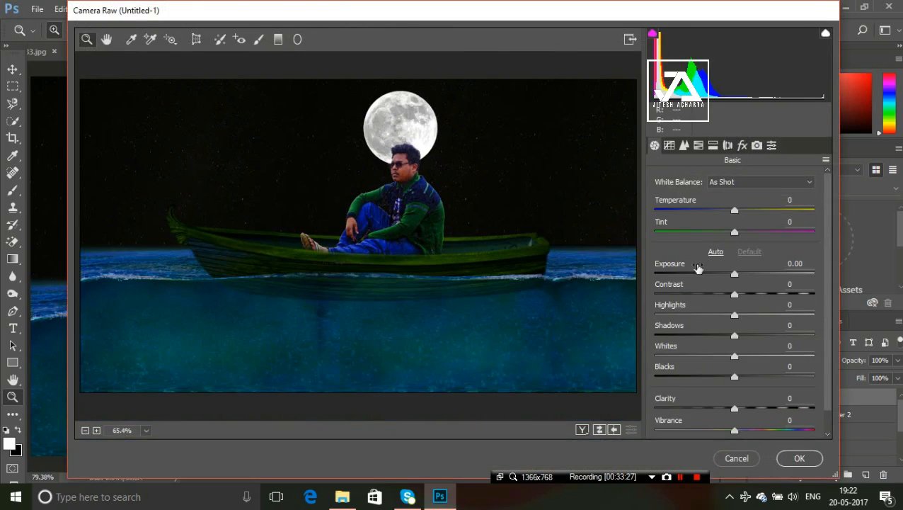
{"action": "left_click_drag", "start_coordinate": [734, 275], "coordinate": [720, 277]}
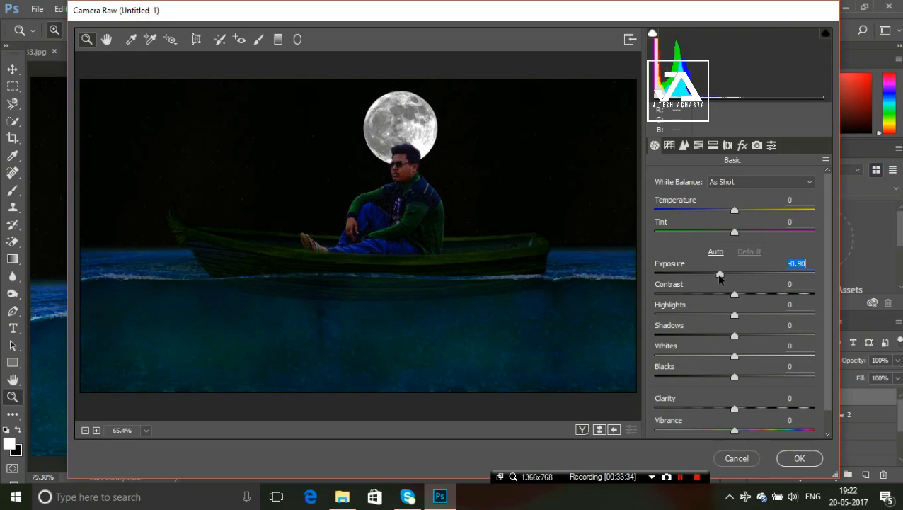
{"action": "left_click_drag", "start_coordinate": [719, 276], "coordinate": [743, 361]}
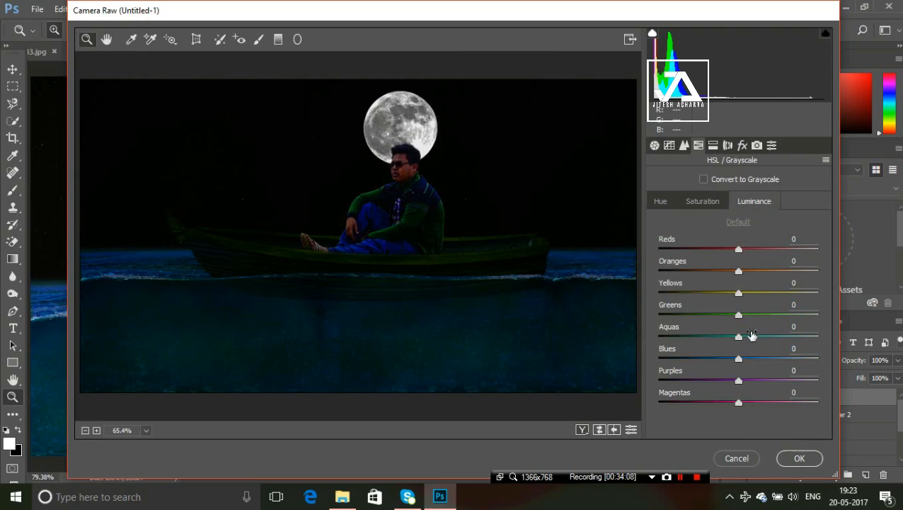
{"action": "left_click_drag", "start_coordinate": [739, 359], "coordinate": [784, 366]}
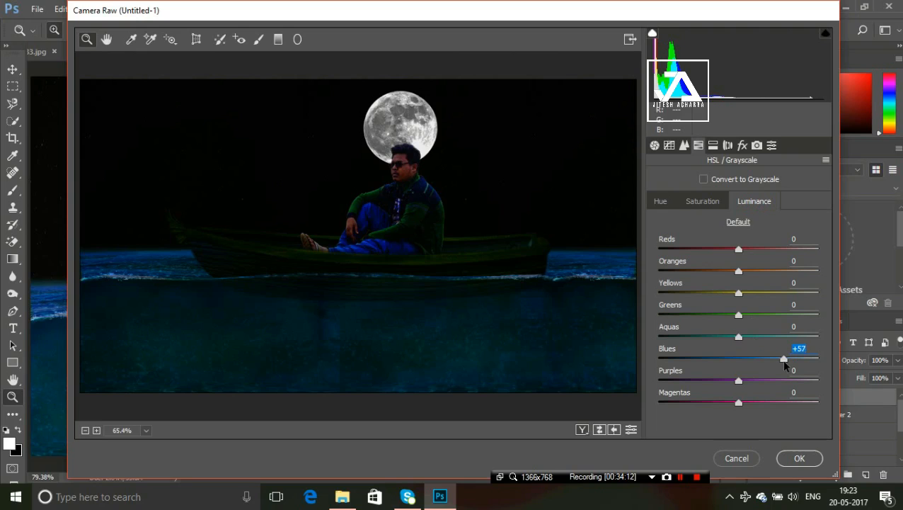
{"action": "left_click", "coordinate": [798, 458]}
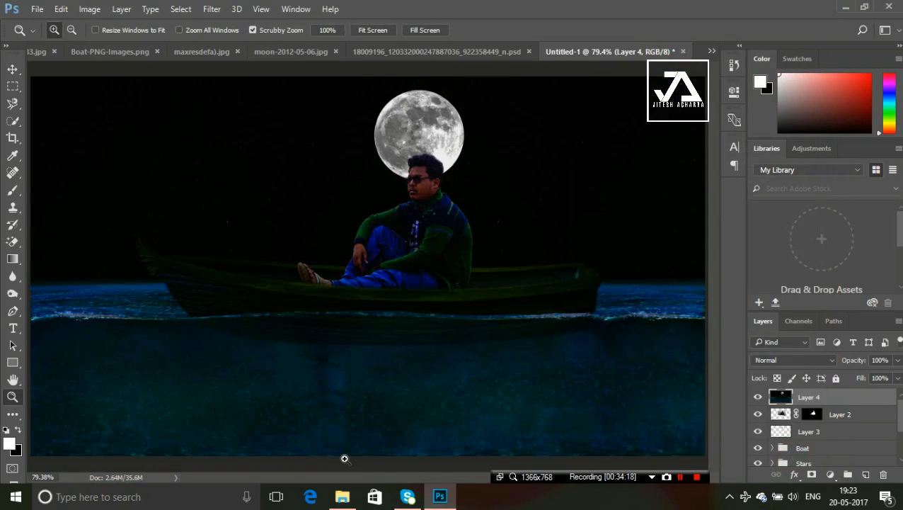
Add a mask to Layer 4 and erase the darkening over the man and moon with a soft eraser of 90 to 150 px.
{"action": "left_click", "coordinate": [812, 475]}
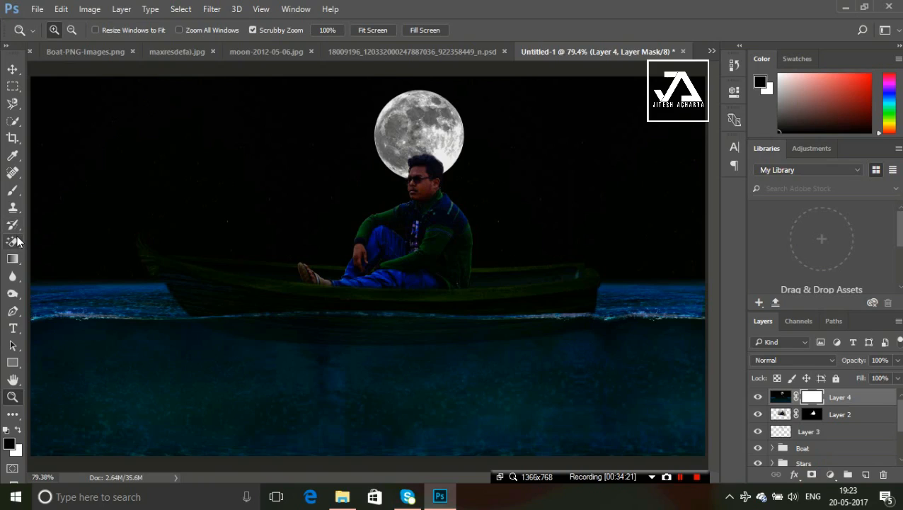
{"action": "right_click", "coordinate": [17, 243]}
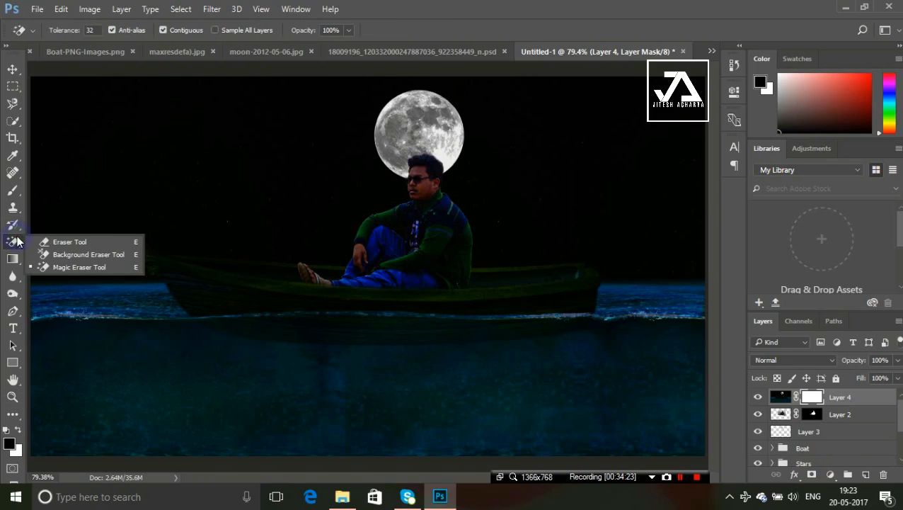
{"action": "left_click", "coordinate": [55, 239]}
{"action": "key", "text": "x"}
{"action": "mouse_move", "coordinate": [375, 215]}
{"action": "left_mouse_down"}
{"action": "mouse_move", "coordinate": [350, 247]}
{"action": "mouse_move", "coordinate": [321, 257]}
{"action": "mouse_move", "coordinate": [439, 198]}
{"action": "left_mouse_up"}
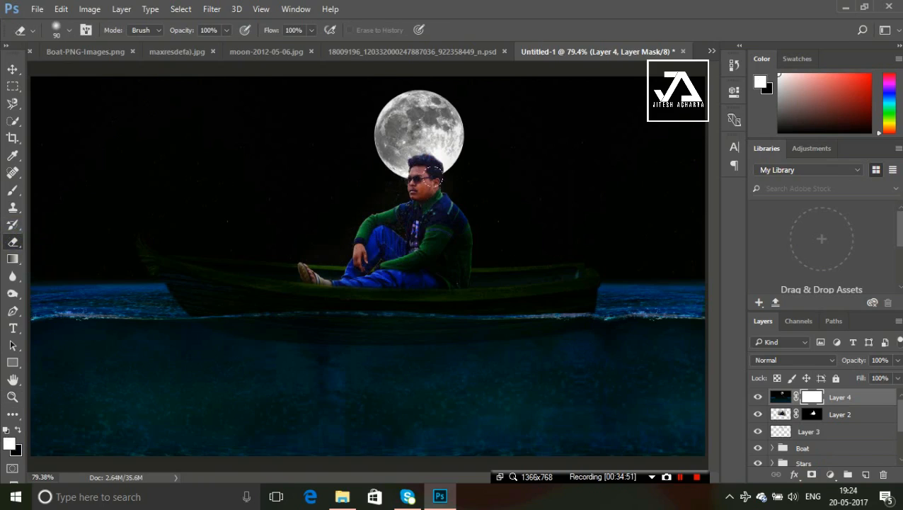
{"action": "key", "text": "bracketright"}
{"action": "key", "text": "bracketright"}
{"action": "key", "text": "bracketright"}
{"action": "left_click_drag", "start_coordinate": [396, 106], "coordinate": [454, 156]}
{"action": "key", "text": "ctrl+plus"}
{"action": "key", "text": "ctrl+plus"}
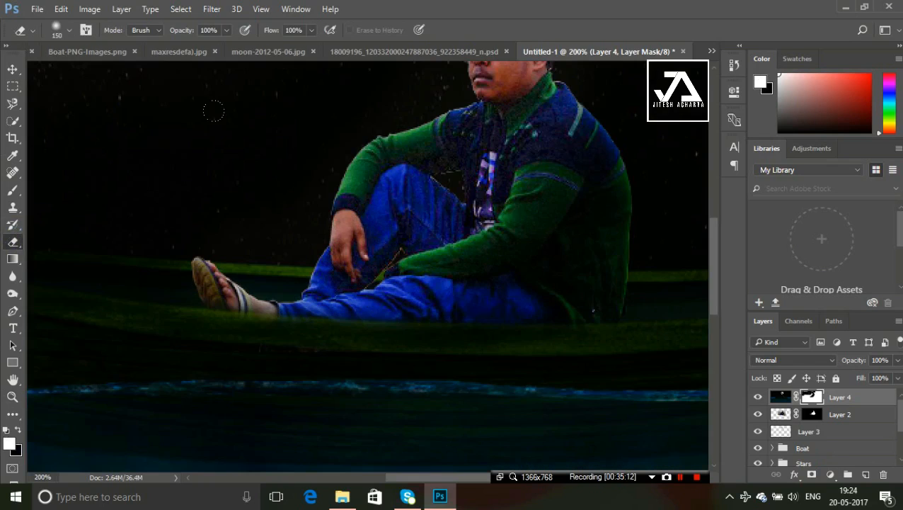
Erase Layer 4's mask over the starry sky around the boat's bow with a 60 px eraser.
{"action": "key", "text": "ctrl+minus"}
{"action": "key", "text": "bracketleft"}
{"action": "key", "text": "bracketleft"}
{"action": "key", "text": "bracketleft"}
{"action": "key", "text": "bracketleft"}
{"action": "key", "text": "bracketleft"}
{"action": "key", "text": "bracketleft"}
{"action": "key", "text": "ctrl+minus"}
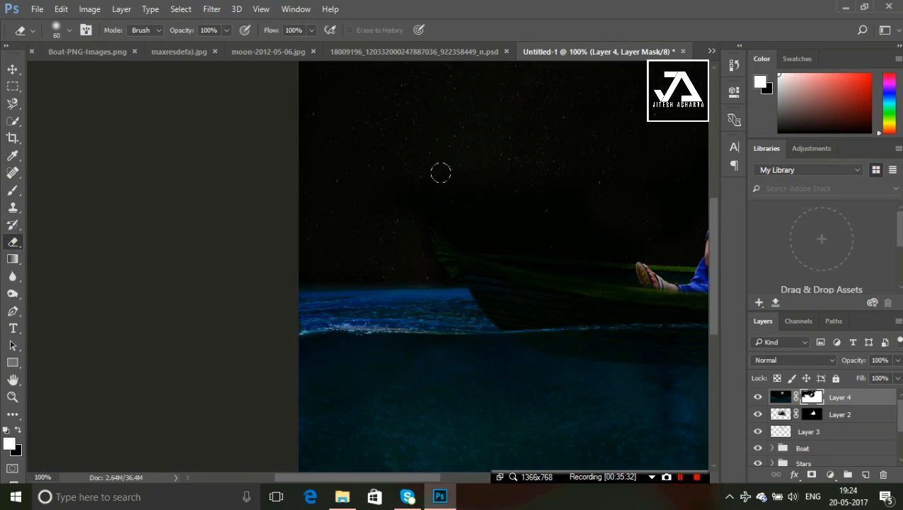
{"action": "scroll", "coordinate": [494, 230], "scroll_direction": "right", "scroll_amount": 5}
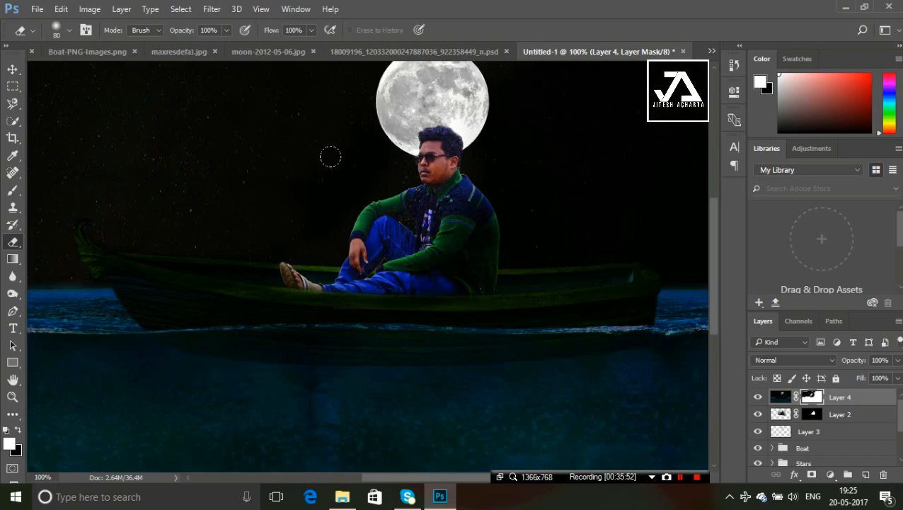
Reveal the rest of the starry sky behind the man on Layer 4's mask with a 150 px eraser.
{"action": "key", "text": "bracketright"}
{"action": "key", "text": "bracketright"}
{"action": "key", "text": "ctrl+minus"}
{"action": "key", "text": "bracketright"}
{"action": "key", "text": "bracketright"}
{"action": "key", "text": "bracketright"}
{"action": "key", "text": "bracketright"}
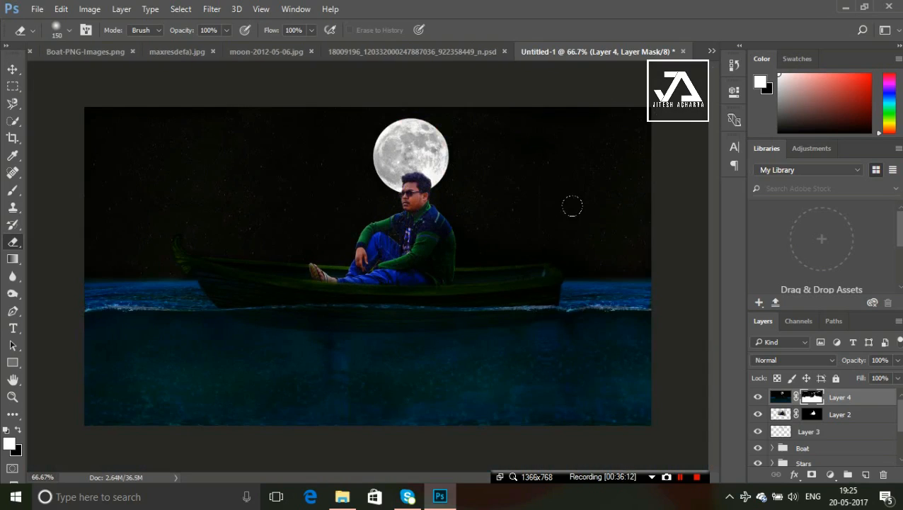
Refine the brightened boat edges on Layer 4 with a 60 px eraser and target the layer's image instead of its mask.
{"action": "key", "text": "ctrl+plus"}
{"action": "key", "text": "bracketleft"}
{"action": "key", "text": "bracketleft"}
{"action": "key", "text": "bracketleft"}
{"action": "key", "text": "bracketleft"}
{"action": "key", "text": "bracketleft"}
{"action": "key", "text": "bracketleft"}
{"action": "key", "text": "ctrl+2"}
{"action": "key", "text": "ctrl+bracketleft"}
{"action": "key", "text": "ctrl+bracketright"}
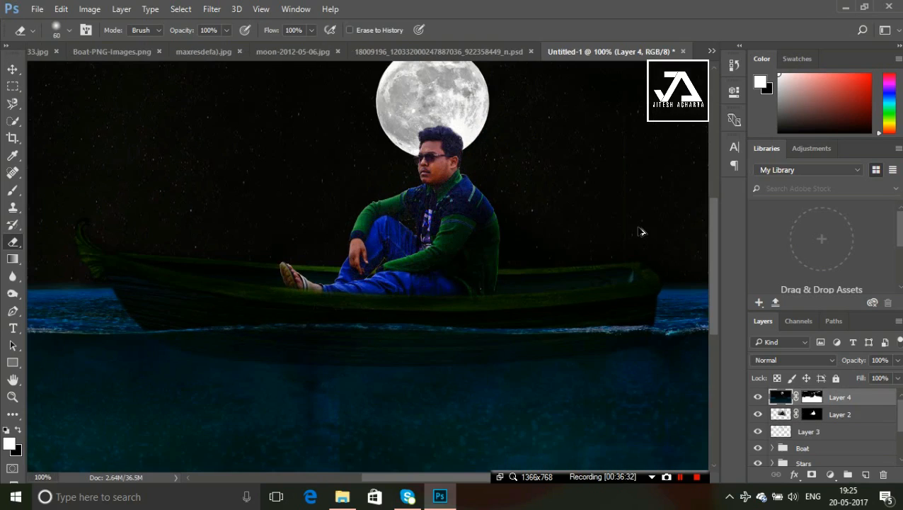
{"action": "key", "text": "ctrl+bracketleft"}
{"action": "key", "text": "ctrl+bracketright"}
Erase Layer 4's own pixels around the man and moon with a 150 px eraser.
{"action": "key", "text": "ctrl+minus"}
{"action": "key", "text": "bracketright"}
{"action": "key", "text": "bracketright"}
{"action": "key", "text": "bracketright"}
{"action": "key", "text": "bracketright"}
{"action": "key", "text": "bracketright"}
{"action": "key", "text": "bracketright"}
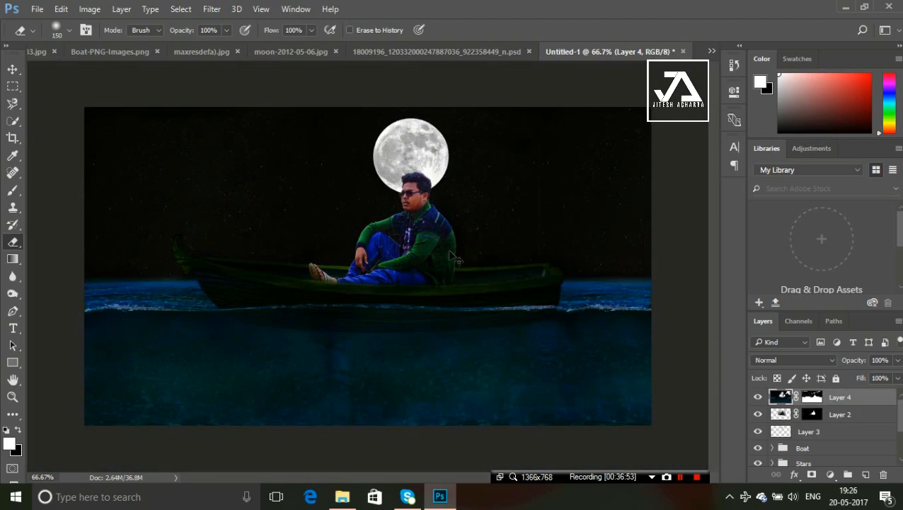
Try painting over the man's jacket directly on Layer 4 with the Brush tool, and undo the stroke.
{"action": "key", "text": "x"}
{"action": "key", "text": "z"}
{"action": "key", "text": "b"}
{"action": "left_click_drag", "start_coordinate": [425, 250], "coordinate": [451, 252]}
{"action": "key", "text": "ctrl+z"}
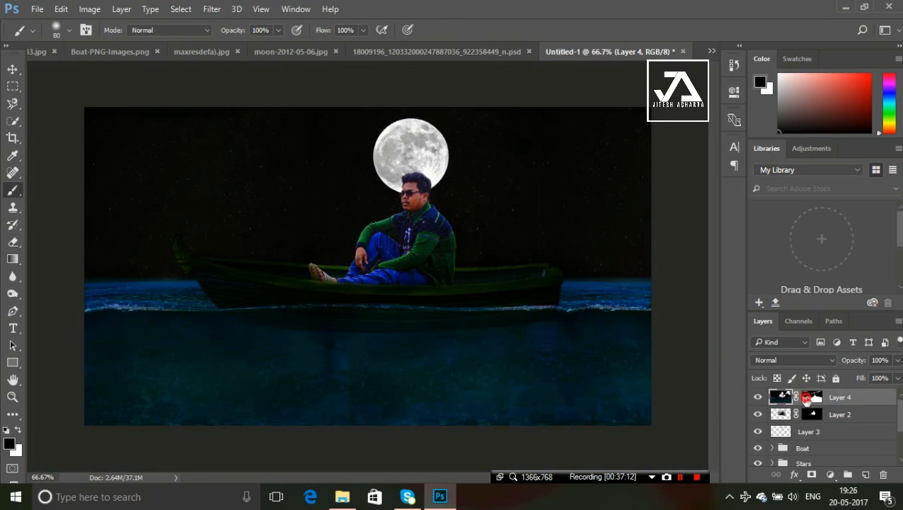
Try painting black along the boat on Layer 4's mask with an 80 px brush, and undo the stroke.
{"action": "left_click", "coordinate": [807, 398]}
{"action": "key", "text": "x"}
{"action": "left_click_drag", "start_coordinate": [538, 280], "coordinate": [452, 288]}
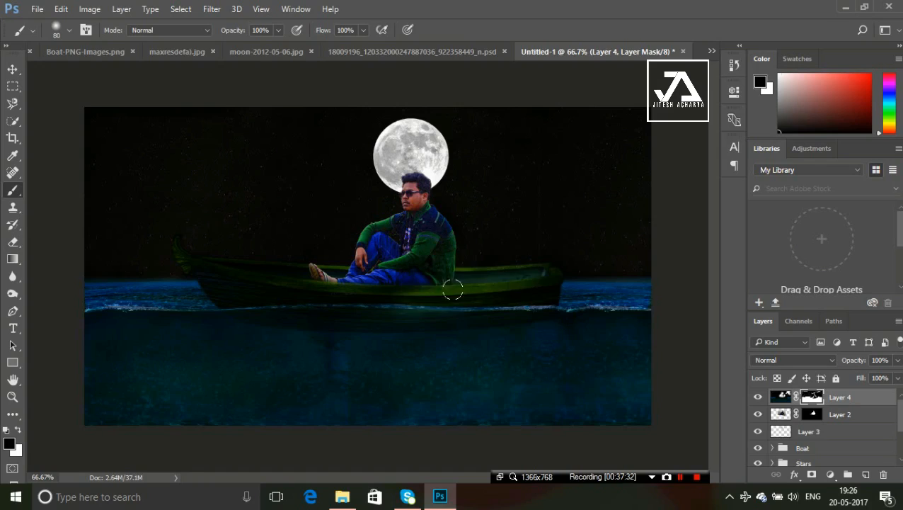
{"action": "key", "text": "ctrl+z"}
{"action": "key", "text": "x"}
{"action": "key", "text": "x"}
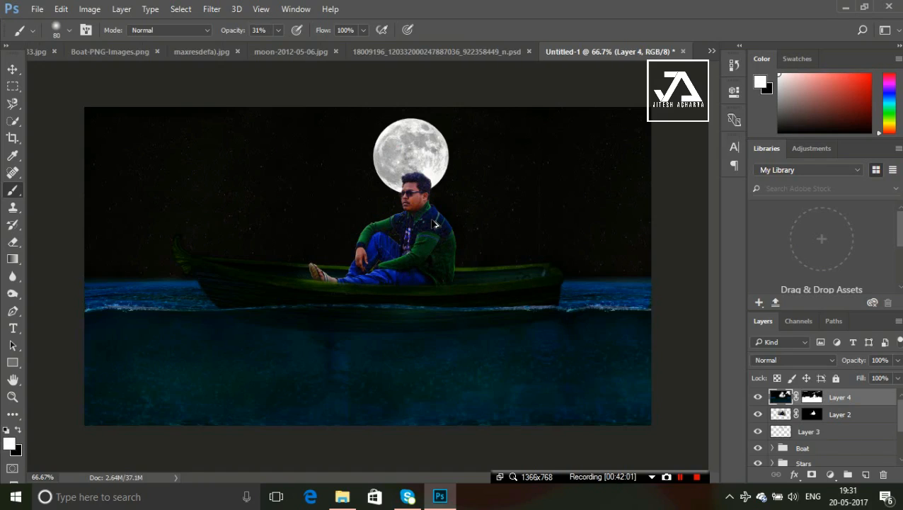
Stamp all visible layers into a new layer on top and open Nik Software's Color Efex Pro 4 filter on it.
{"action": "key", "text": "ctrl+shift+alt+e"}
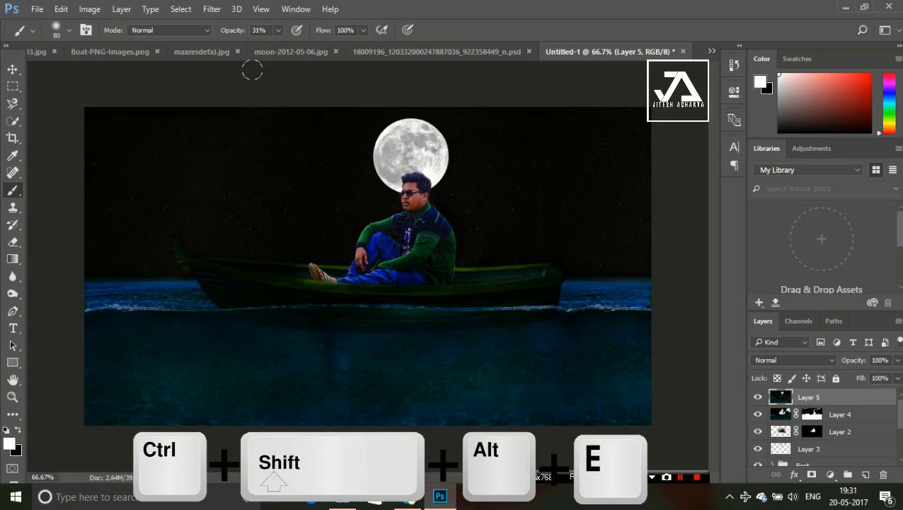
{"action": "left_click", "coordinate": [212, 10]}
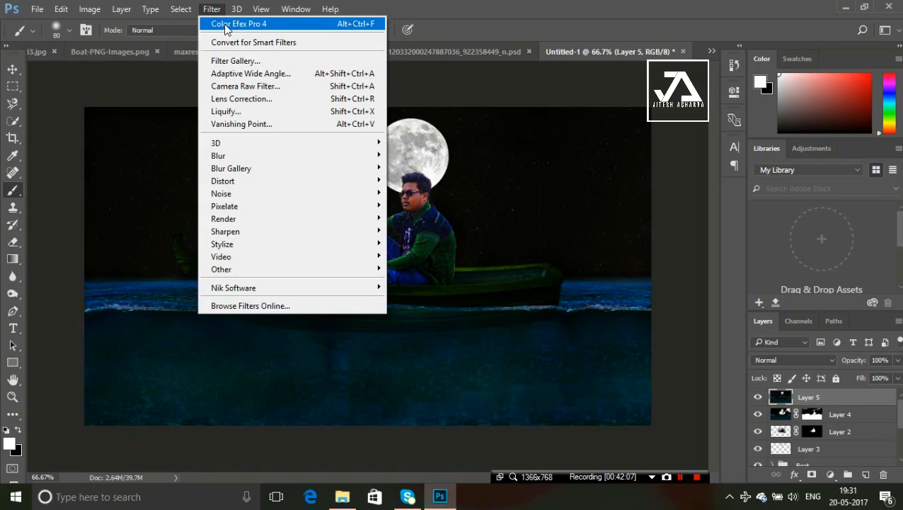
{"action": "mouse_move", "coordinate": [375, 293]}
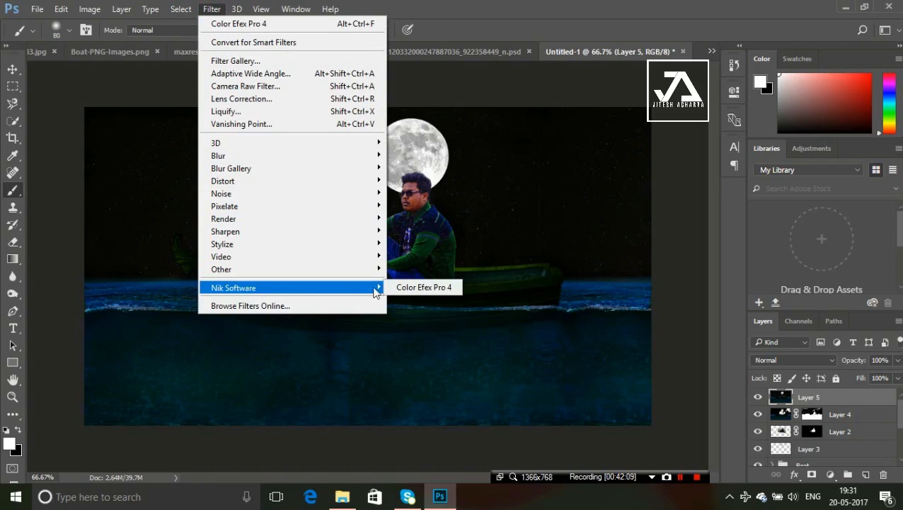
{"action": "left_click", "coordinate": [683, 477]}
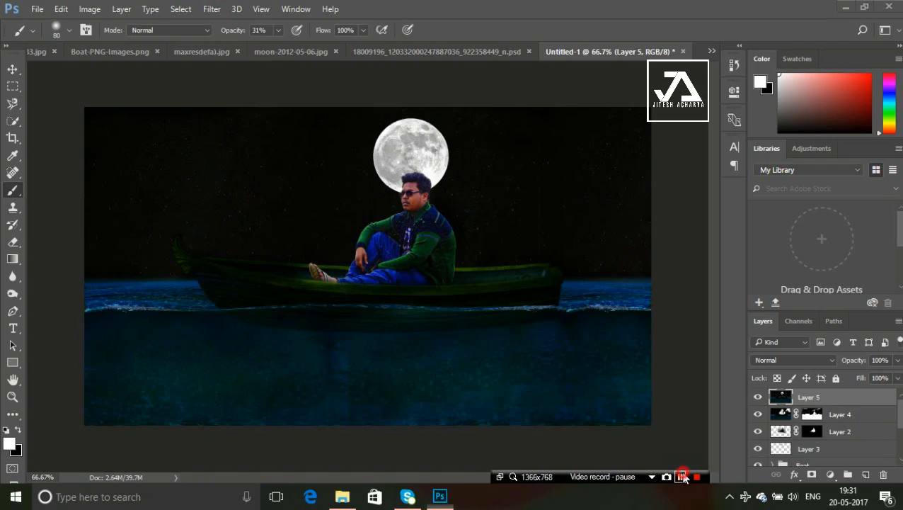
{"action": "left_click", "coordinate": [212, 8]}
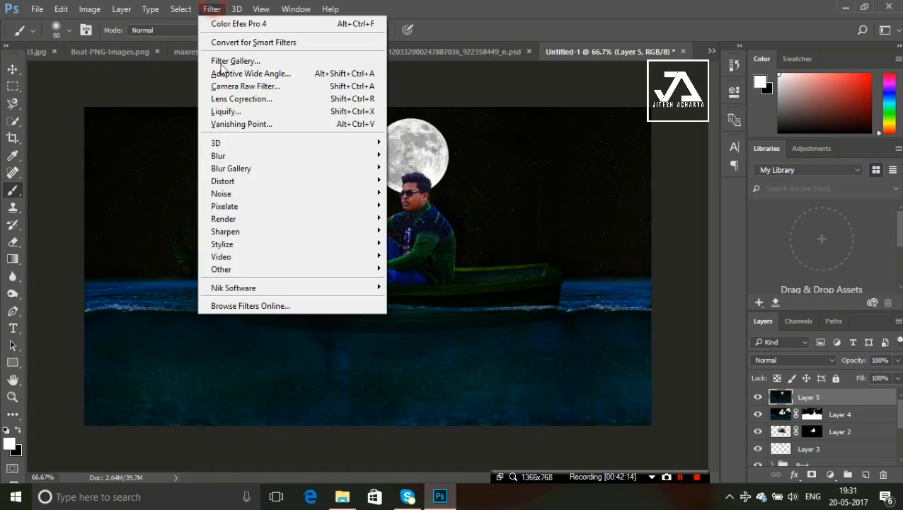
{"action": "mouse_move", "coordinate": [371, 288]}
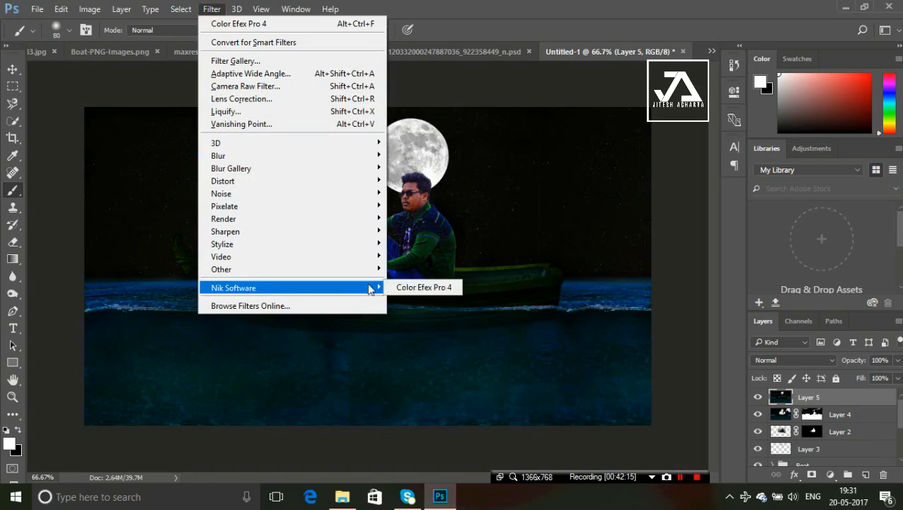
{"action": "left_click", "coordinate": [431, 287]}
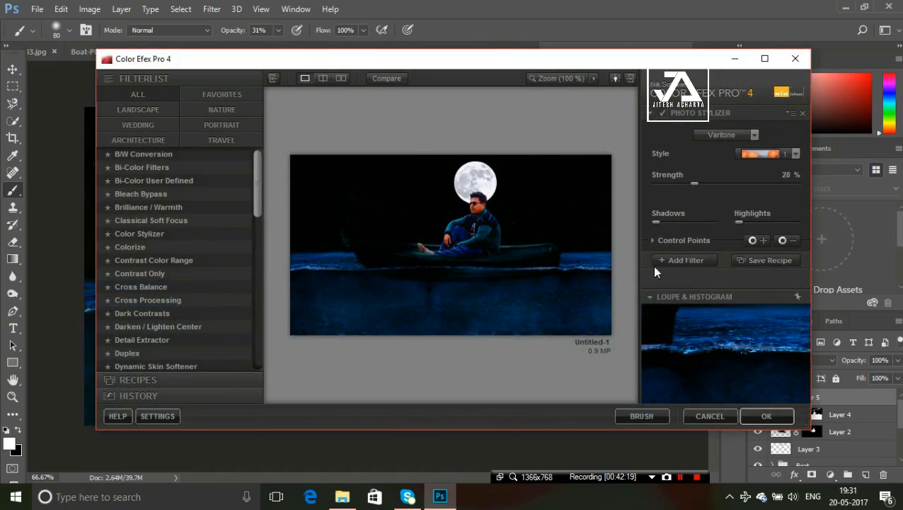
Replace the preloaded filter with a fresh Photo Stylizer, set Varitone style 7, and apply it to Layer 5.
{"action": "left_click", "coordinate": [802, 114]}
{"action": "left_click_drag", "start_coordinate": [256, 167], "coordinate": [253, 323]}
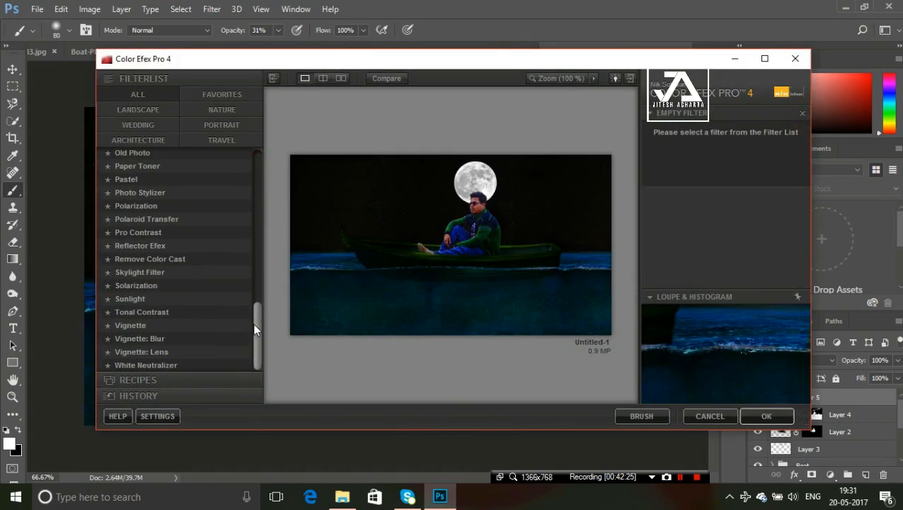
{"action": "left_click", "coordinate": [158, 195]}
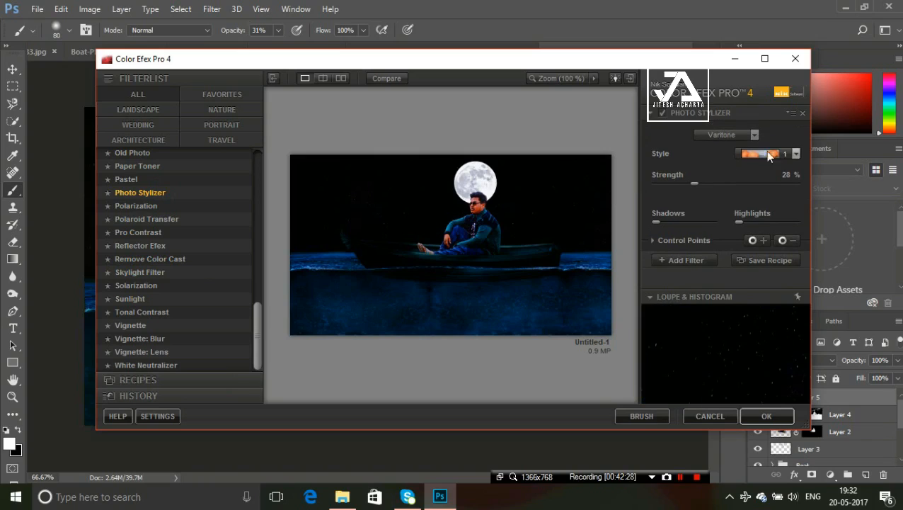
{"action": "left_click", "coordinate": [780, 155]}
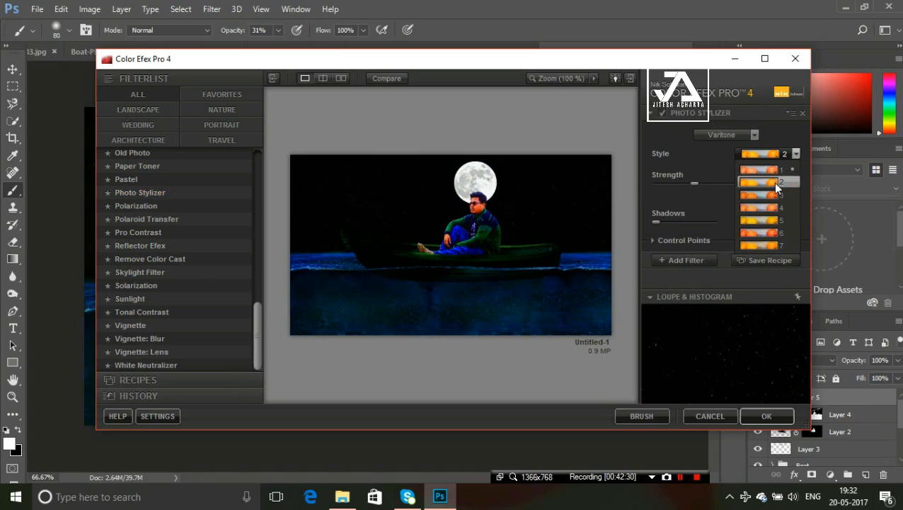
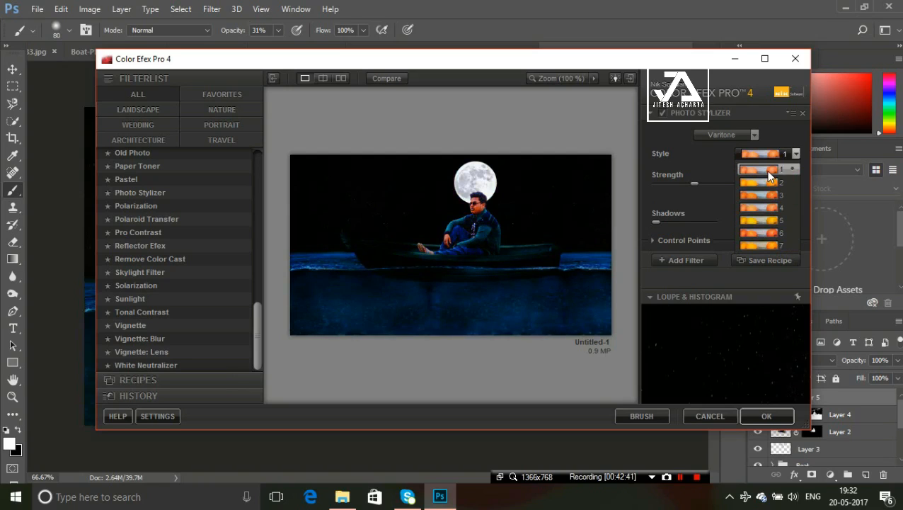
{"action": "left_click", "coordinate": [761, 246]}
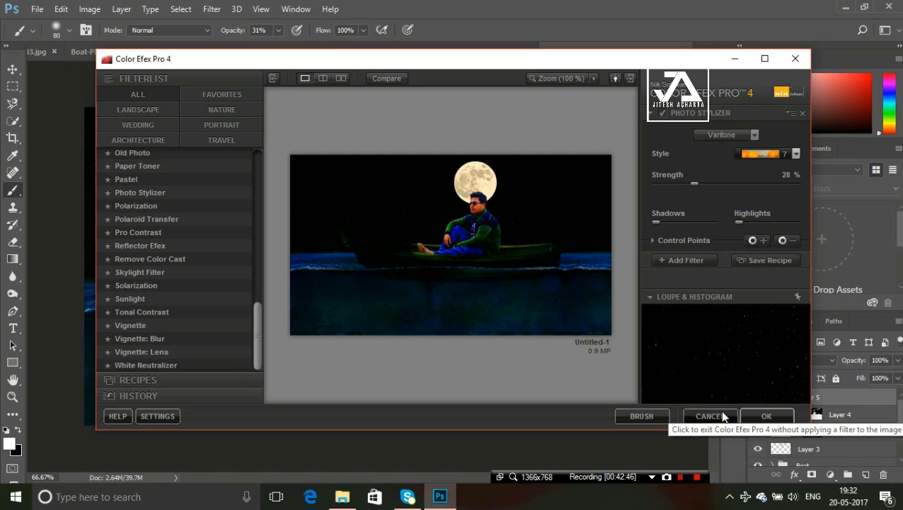
{"action": "left_click", "coordinate": [757, 418]}
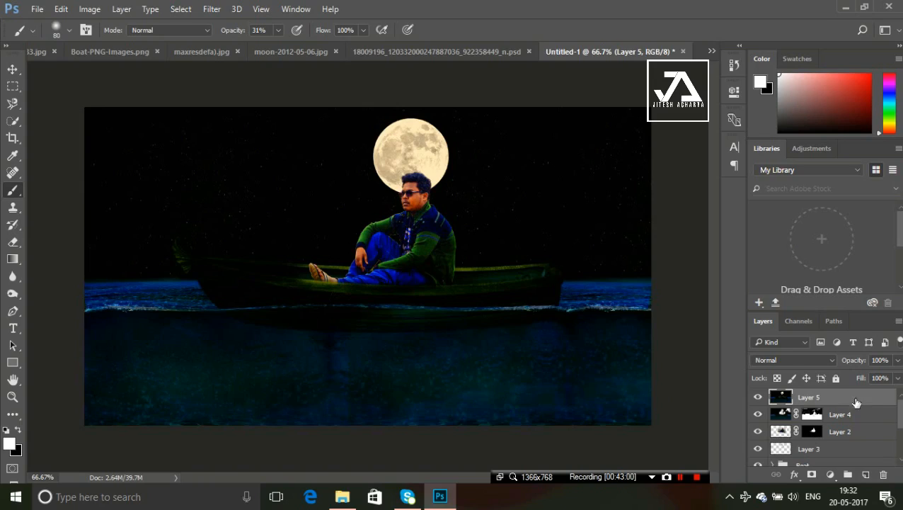
Add a layer mask to Layer 5 and brush black and white over the boat's hull at 31% opacity to blend the colour effect.
{"action": "left_click", "coordinate": [811, 475]}
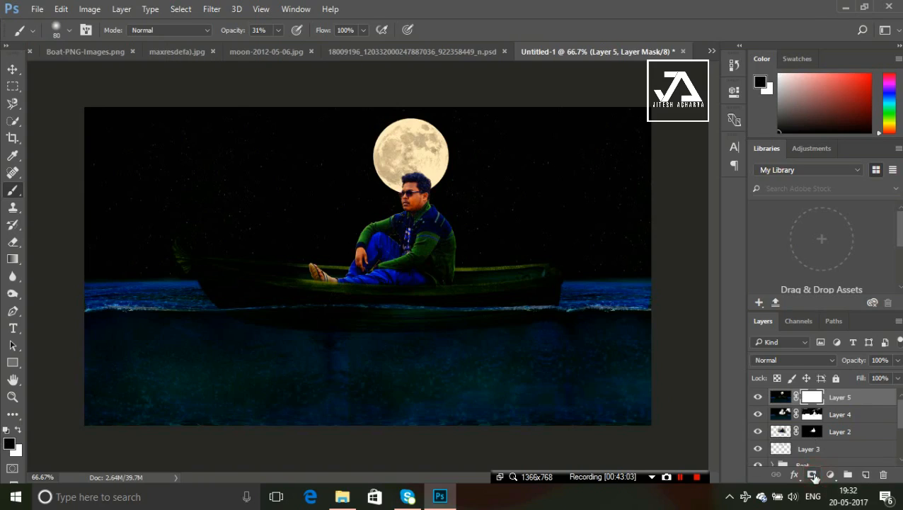
{"action": "left_click", "coordinate": [186, 263]}
{"action": "left_click_drag", "start_coordinate": [272, 279], "coordinate": [225, 269]}
{"action": "key", "text": "x"}
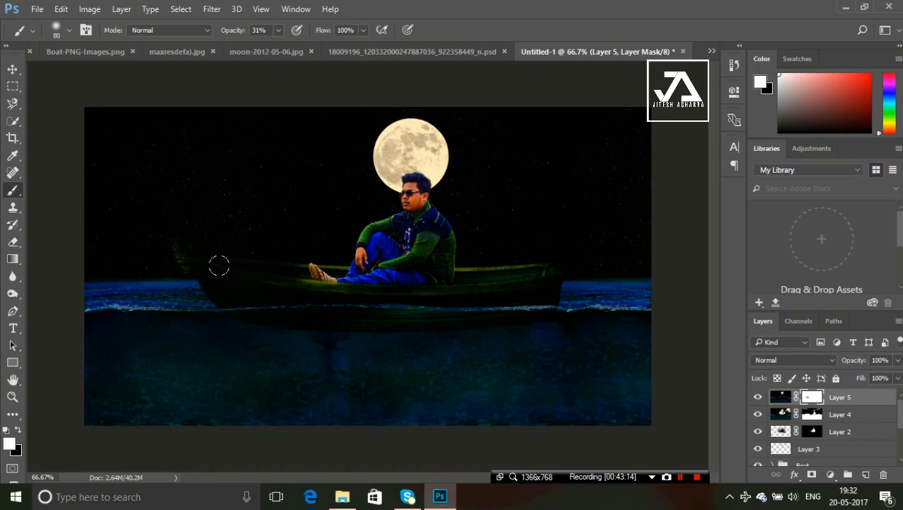
{"action": "mouse_move", "coordinate": [223, 279]}
{"action": "left_mouse_down"}
{"action": "mouse_move", "coordinate": [245, 284]}
{"action": "mouse_move", "coordinate": [213, 284]}
{"action": "mouse_move", "coordinate": [261, 298]}
{"action": "mouse_move", "coordinate": [224, 296]}
{"action": "mouse_move", "coordinate": [189, 261]}
{"action": "mouse_move", "coordinate": [274, 265]}
{"action": "mouse_move", "coordinate": [327, 279]}
{"action": "left_mouse_up"}
{"action": "key", "text": "x"}
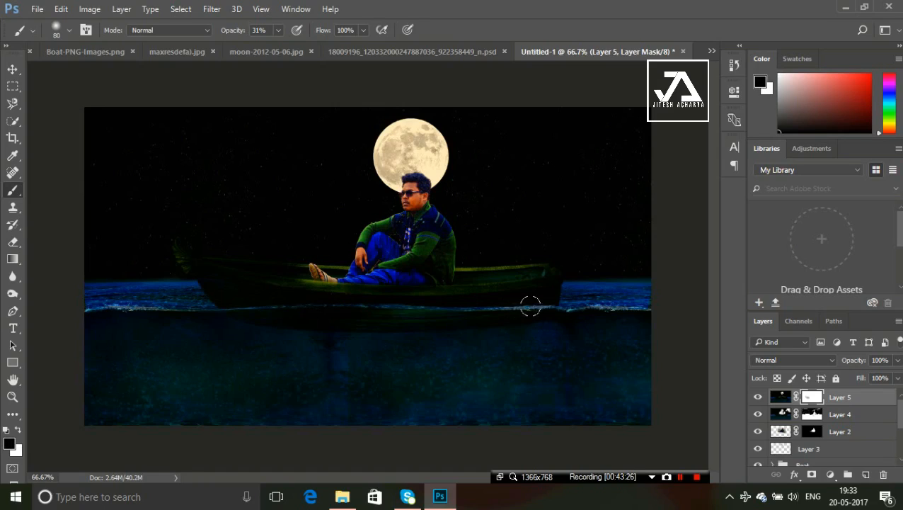
{"action": "mouse_move", "coordinate": [530, 305]}
{"action": "left_mouse_down"}
{"action": "mouse_move", "coordinate": [549, 298]}
{"action": "mouse_move", "coordinate": [553, 284]}
{"action": "left_mouse_up"}
Heal the vertical streaks in the water beneath the boat on Layer 5's image with a 19 px content-aware Spot Healing Brush.
{"action": "left_click", "coordinate": [13, 259]}
{"action": "key", "text": "x"}
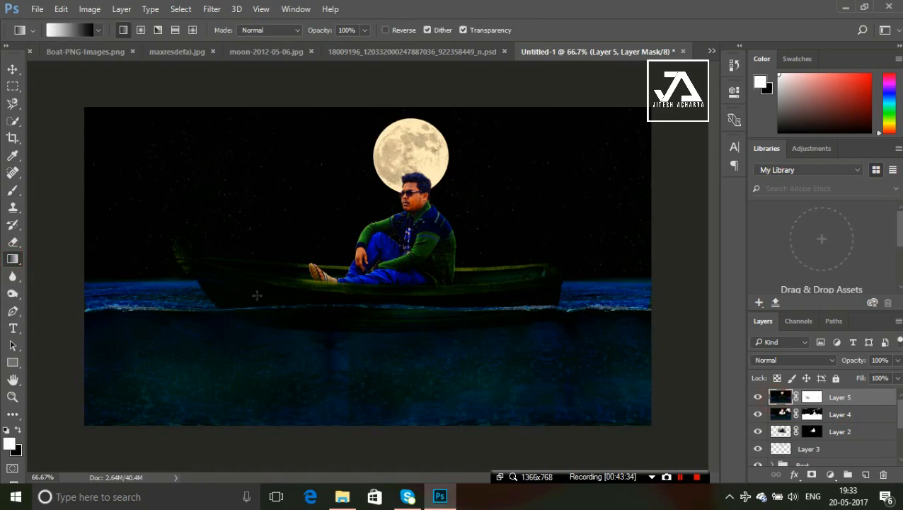
{"action": "left_click", "coordinate": [780, 397]}
{"action": "left_click", "coordinate": [7, 175]}
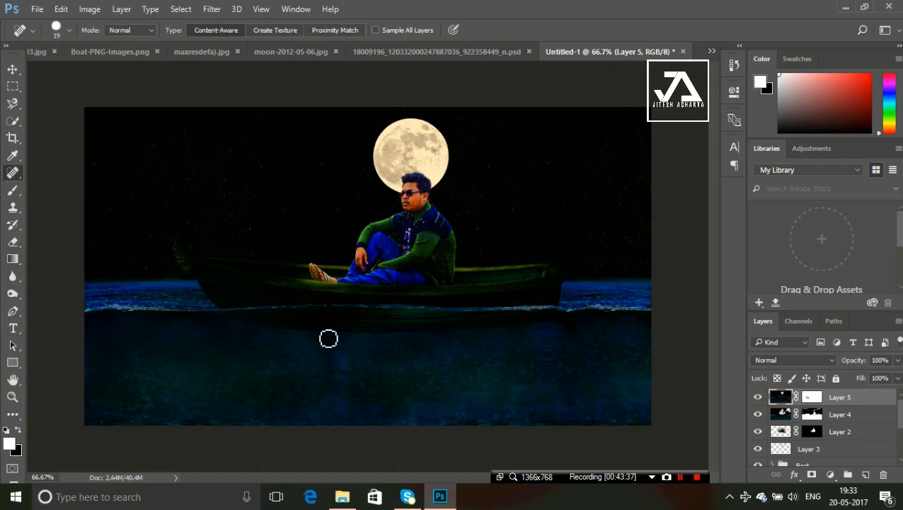
{"action": "left_click_drag", "start_coordinate": [355, 344], "coordinate": [356, 426]}
{"action": "left_click_drag", "start_coordinate": [329, 335], "coordinate": [338, 431]}
Apply the Camera Raw filter to Layer 5 with Luminance noise reduction set to 31.
{"action": "left_click", "coordinate": [211, 9]}
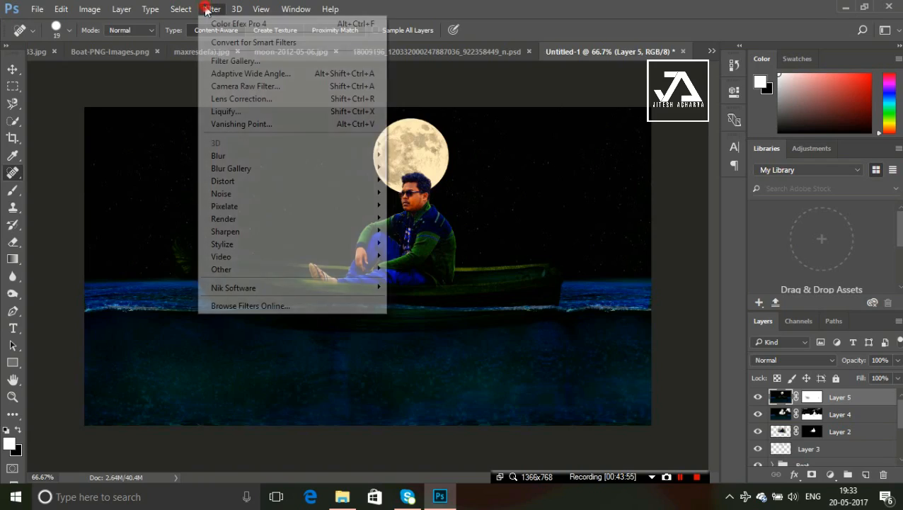
{"action": "left_click", "coordinate": [242, 85]}
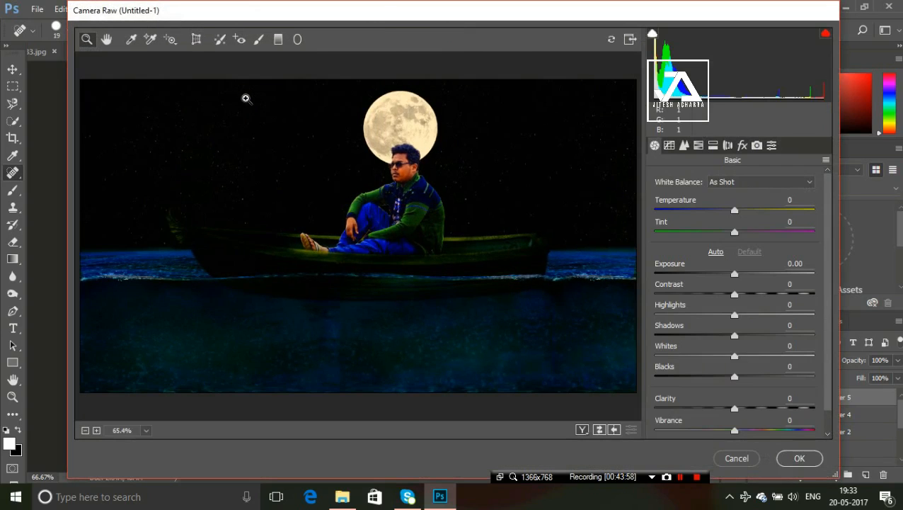
{"action": "left_click", "coordinate": [684, 146]}
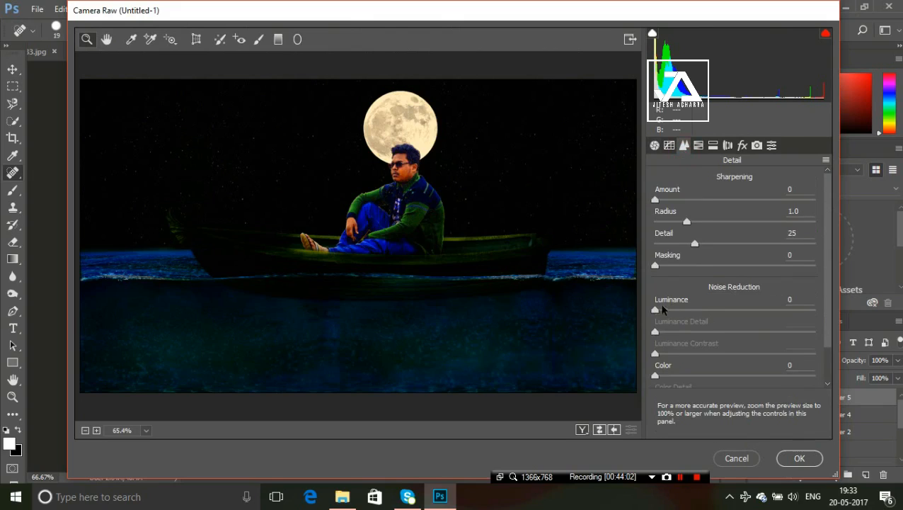
{"action": "left_click_drag", "start_coordinate": [656, 309], "coordinate": [704, 311]}
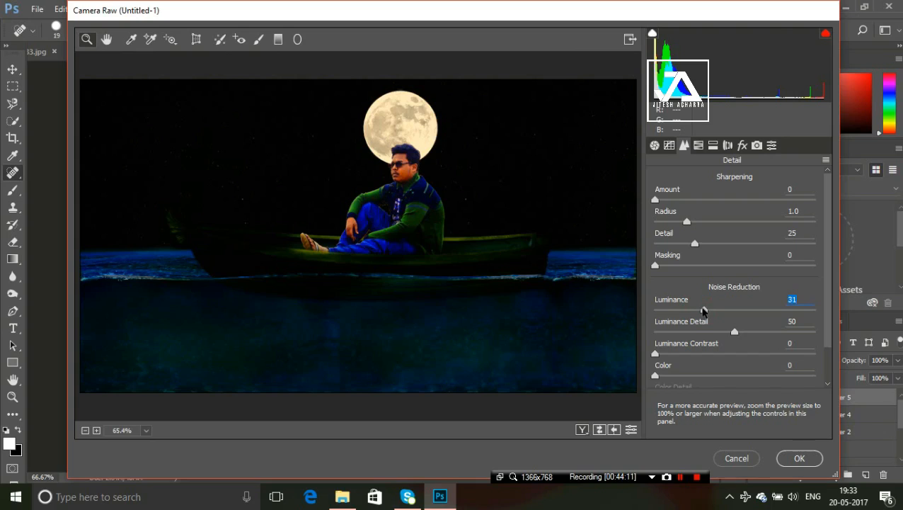
{"action": "left_click", "coordinate": [798, 458]}
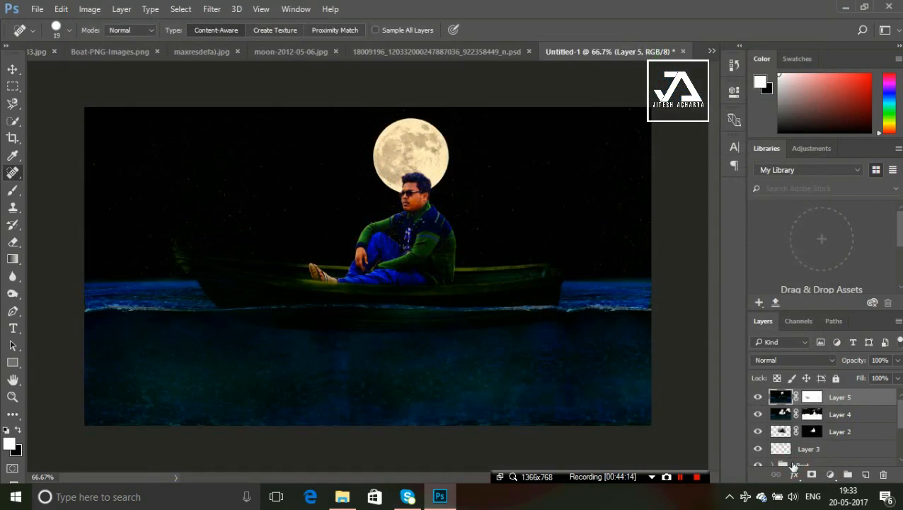